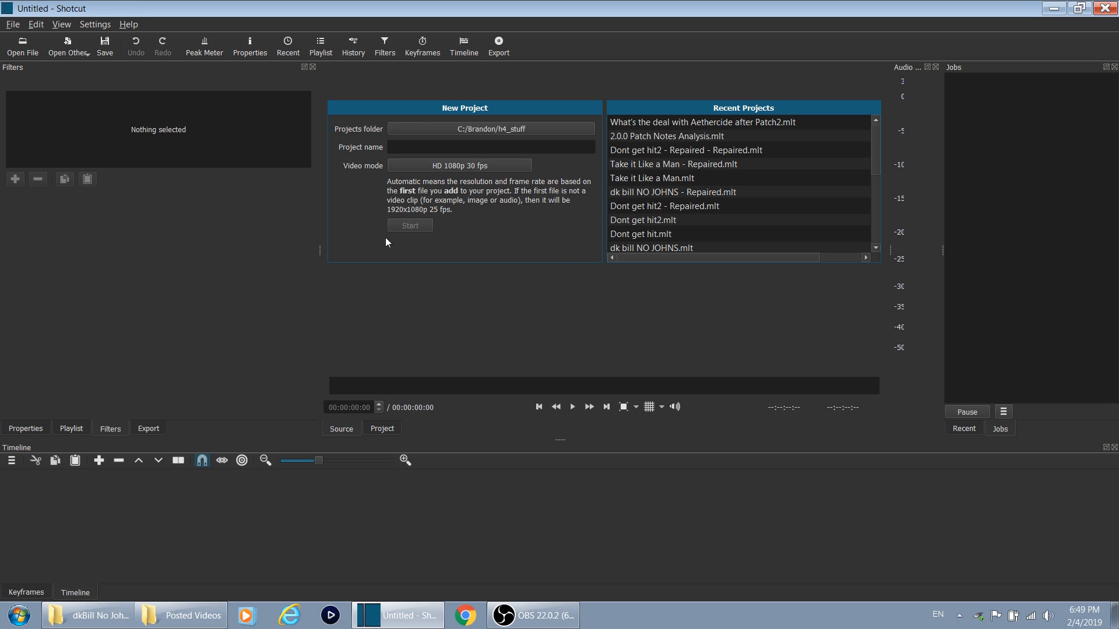
Create a new project named Test with the existing folder and HD 1080p 30 fps video mode
{"action": "left_click", "coordinate": [429, 146]}
{"action": "type", "text": "Test"}
{"action": "left_click", "coordinate": [420, 225]}
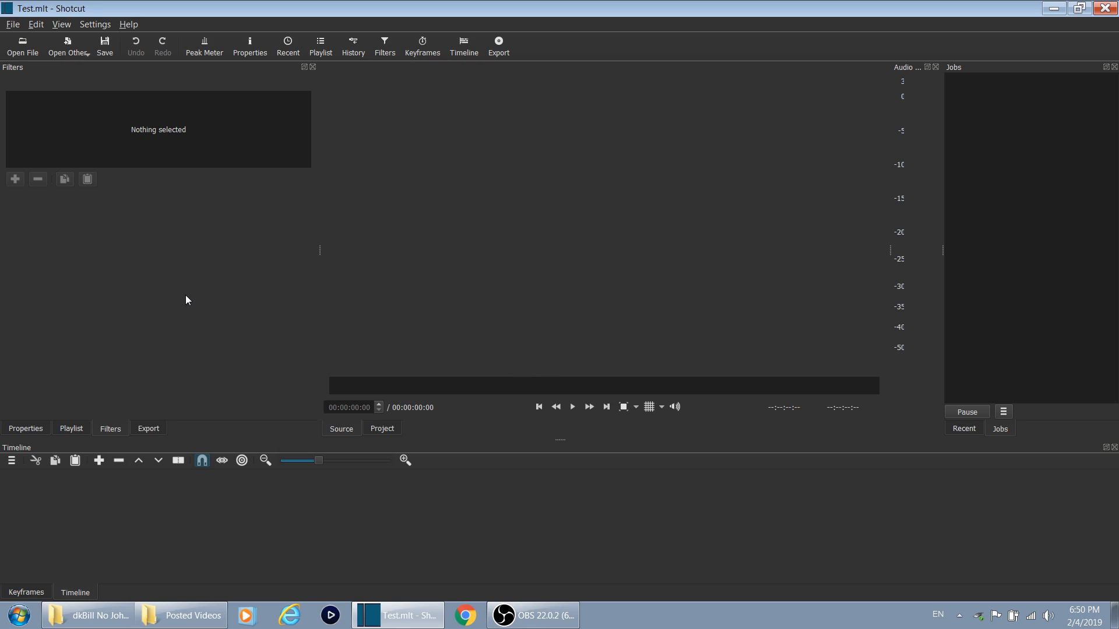
{"action": "left_click", "coordinate": [69, 427]}
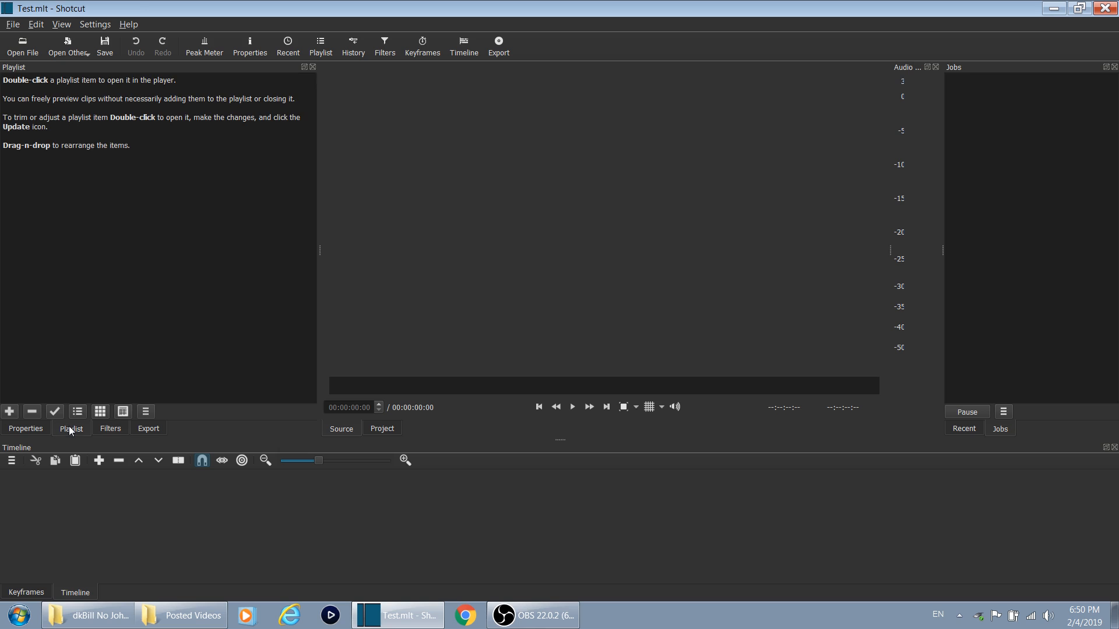
{"action": "left_click", "coordinate": [40, 433]}
{"action": "left_click", "coordinate": [71, 429]}
{"action": "left_click", "coordinate": [110, 429]}
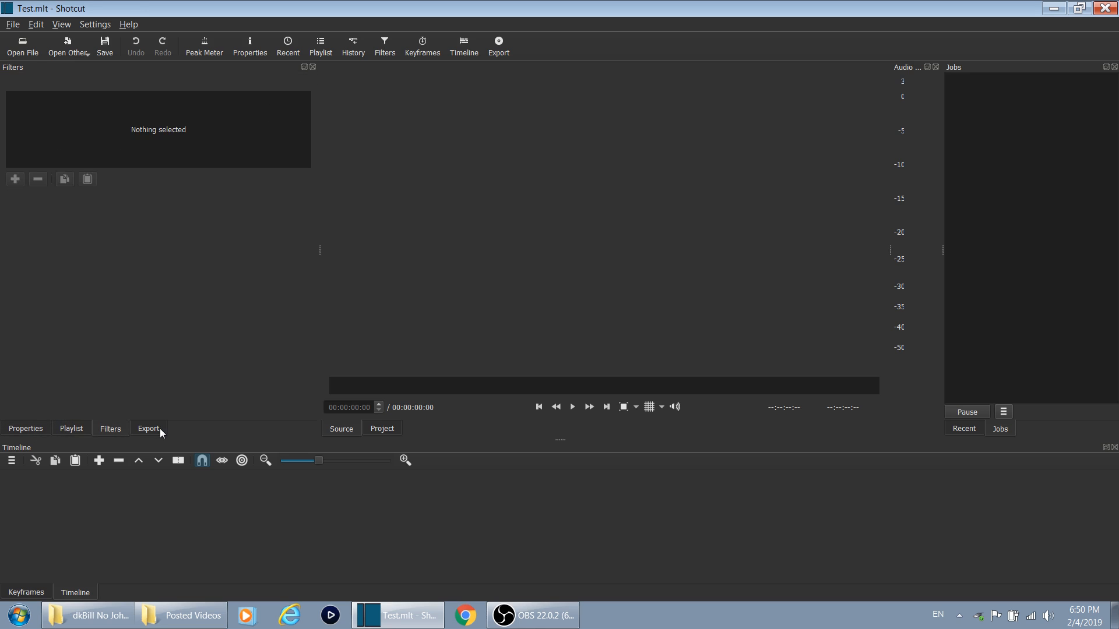
Add the arrow down image from the dkBill No Johns folder to the project's playlist
{"action": "left_click", "coordinate": [80, 430]}
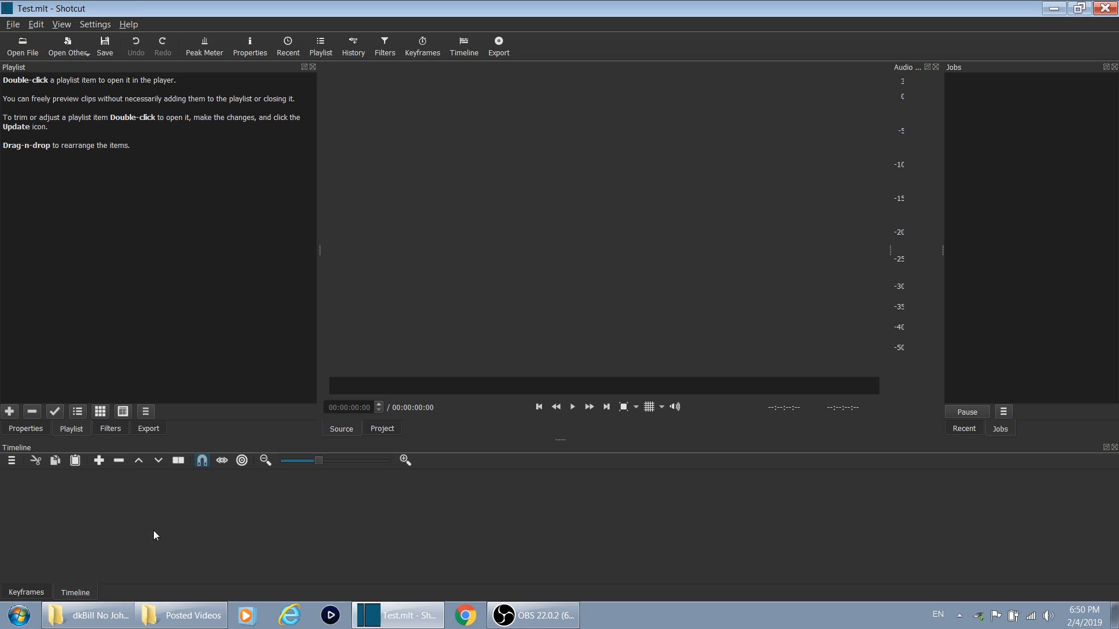
{"action": "left_click", "coordinate": [87, 616]}
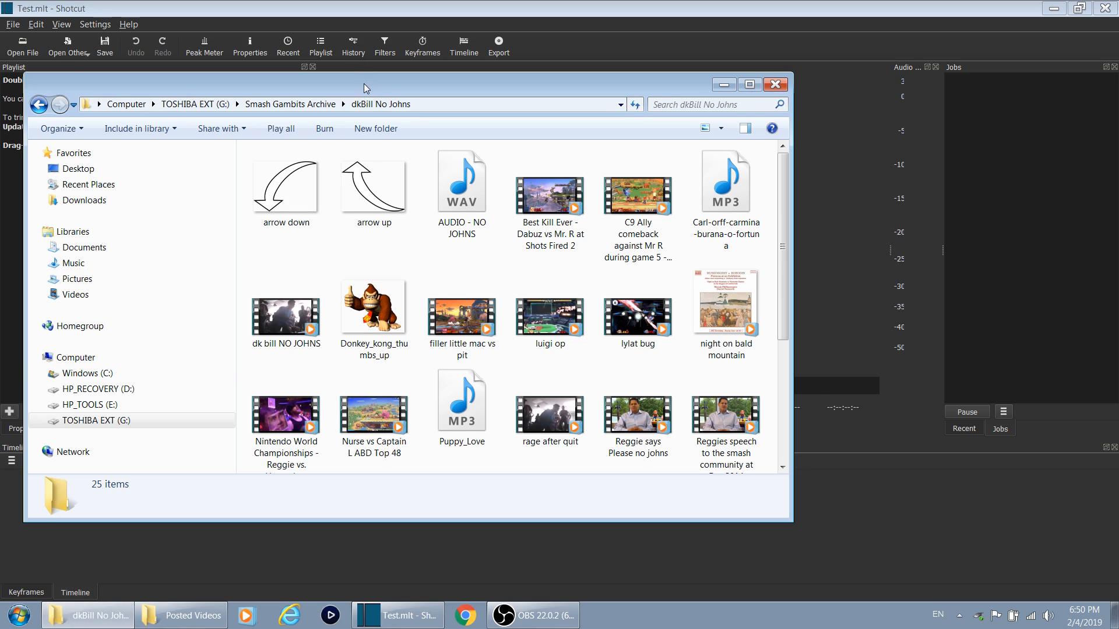
{"action": "left_click_drag", "start_coordinate": [364, 83], "coordinate": [679, 90]}
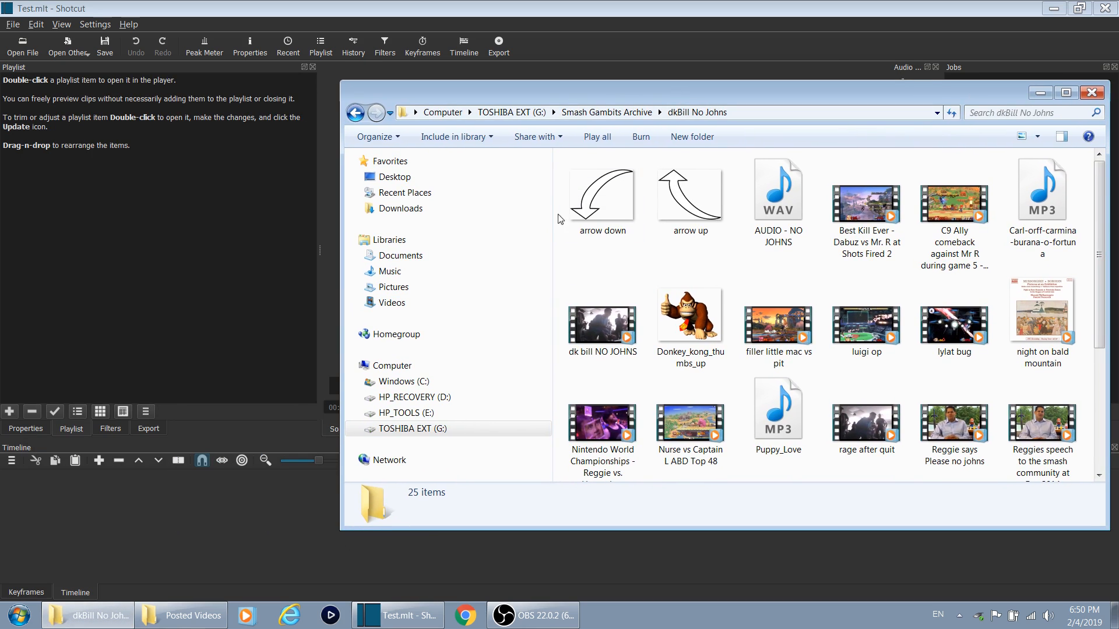
{"action": "left_click_drag", "start_coordinate": [561, 218], "coordinate": [190, 244]}
{"action": "left_click", "coordinate": [87, 615]}
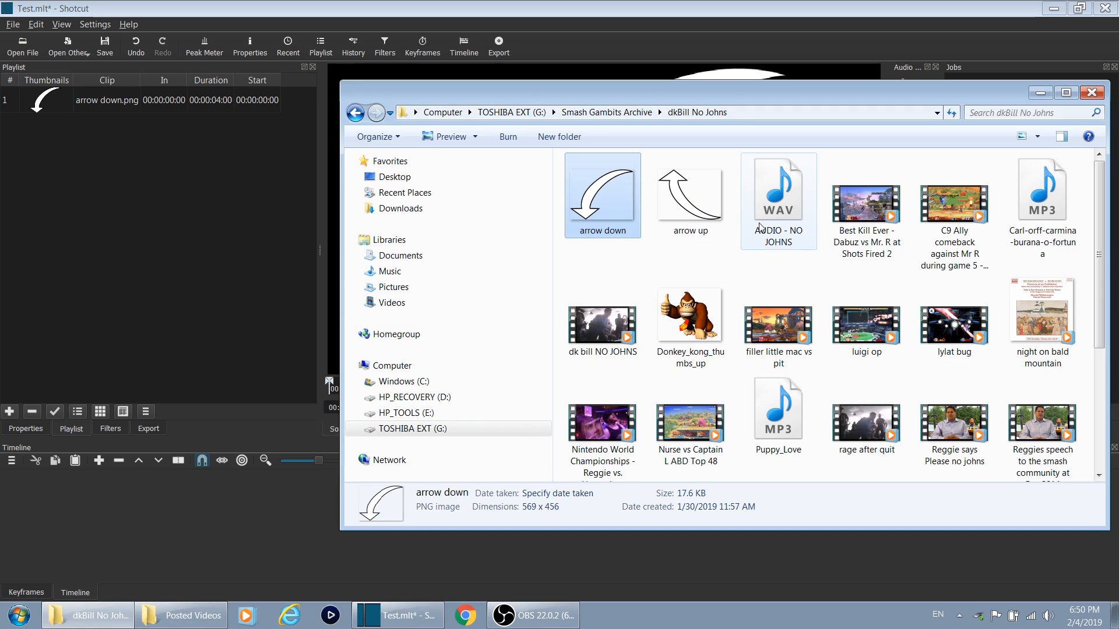
Add the luigi op and lylat bug videos from the folder to the playlist
{"action": "left_click_drag", "start_coordinate": [866, 321], "coordinate": [217, 261]}
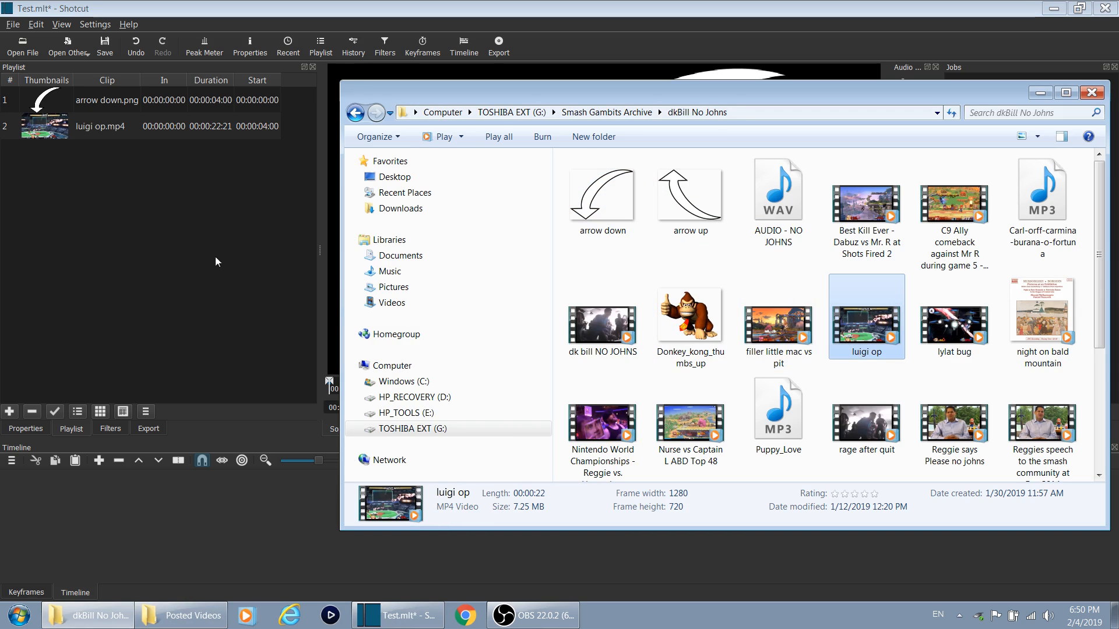
{"action": "left_click", "coordinate": [956, 332]}
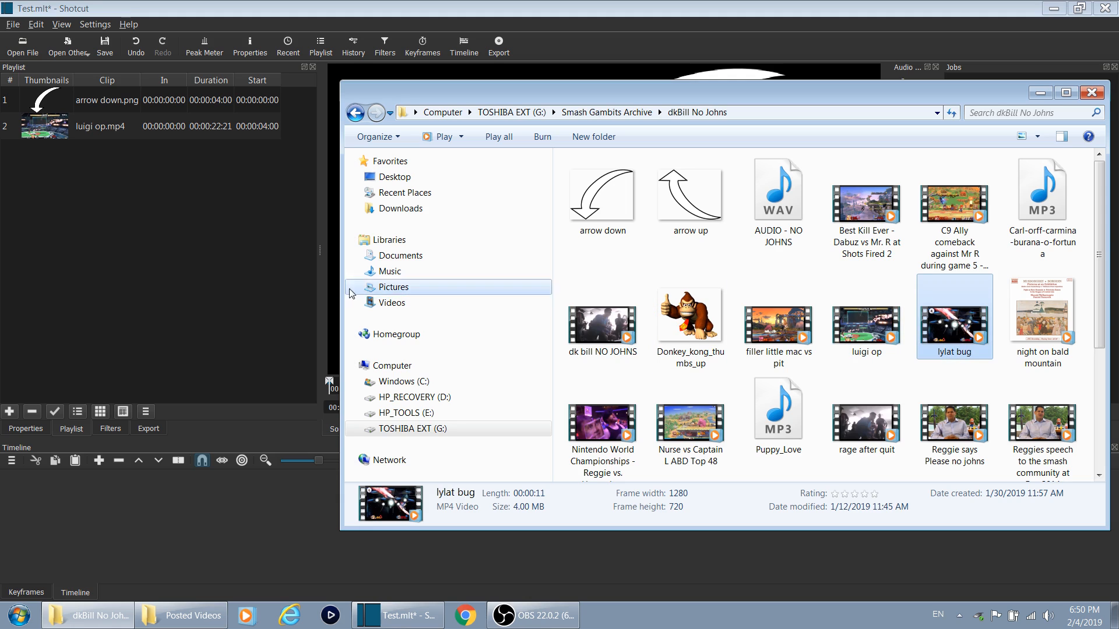
{"action": "left_click_drag", "start_coordinate": [351, 293], "coordinate": [191, 272]}
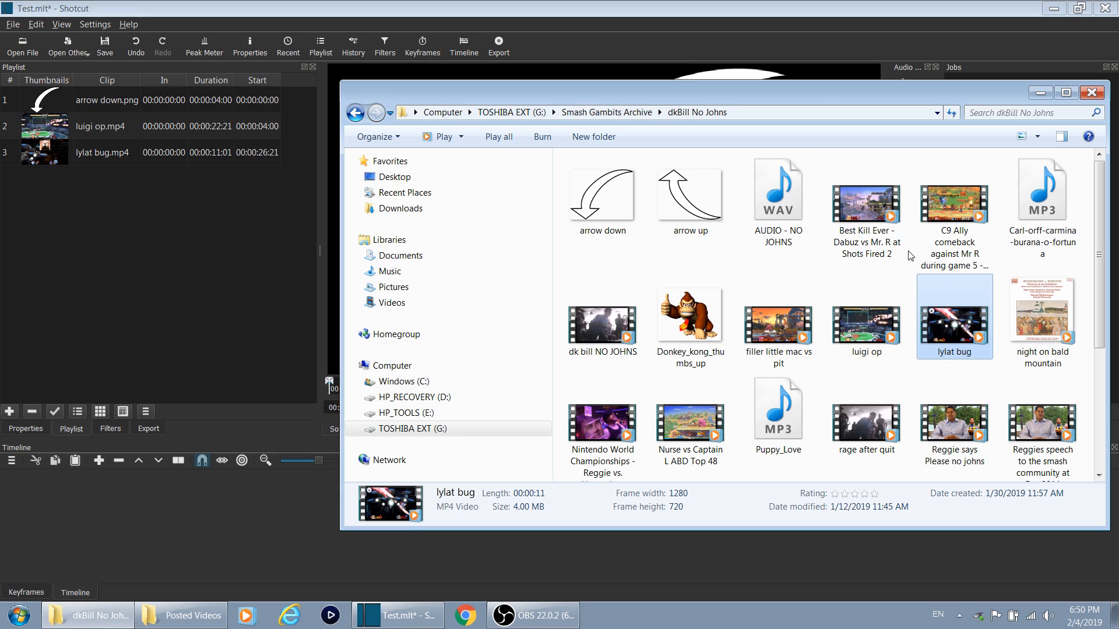
Add the Carl-orff-carmina-burana-o-fortuna MP3 to the playlist and return to the Shotcut window
{"action": "left_click", "coordinate": [1033, 225]}
{"action": "left_click_drag", "start_coordinate": [1034, 226], "coordinate": [125, 298]}
{"action": "left_click", "coordinate": [148, 301]}
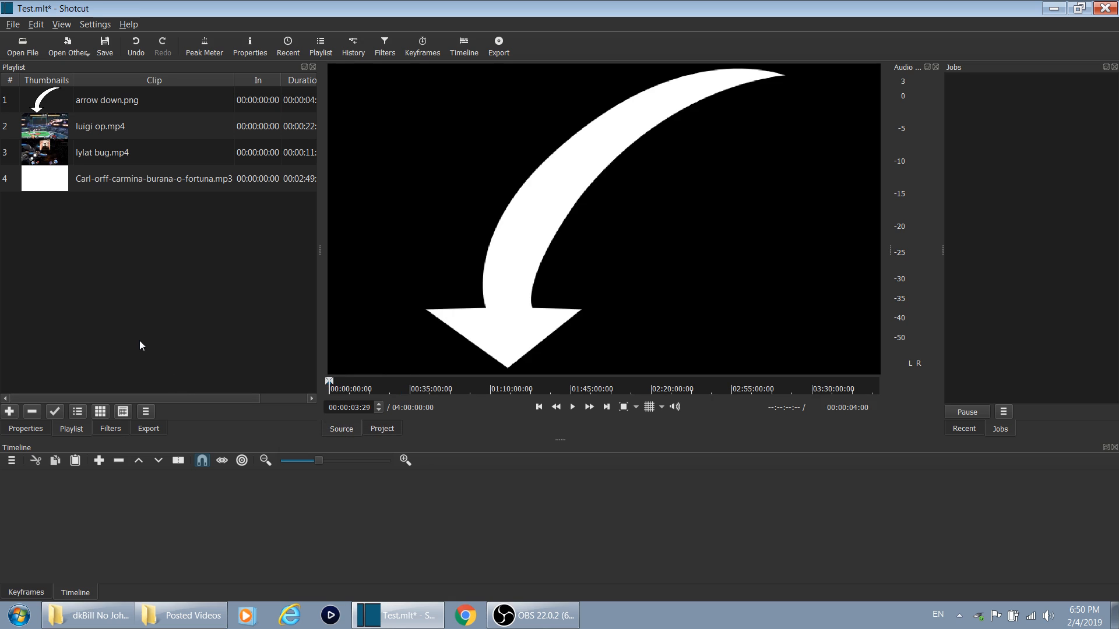
Add one video track and one audio track to the empty timeline
{"action": "left_click", "coordinate": [11, 463]}
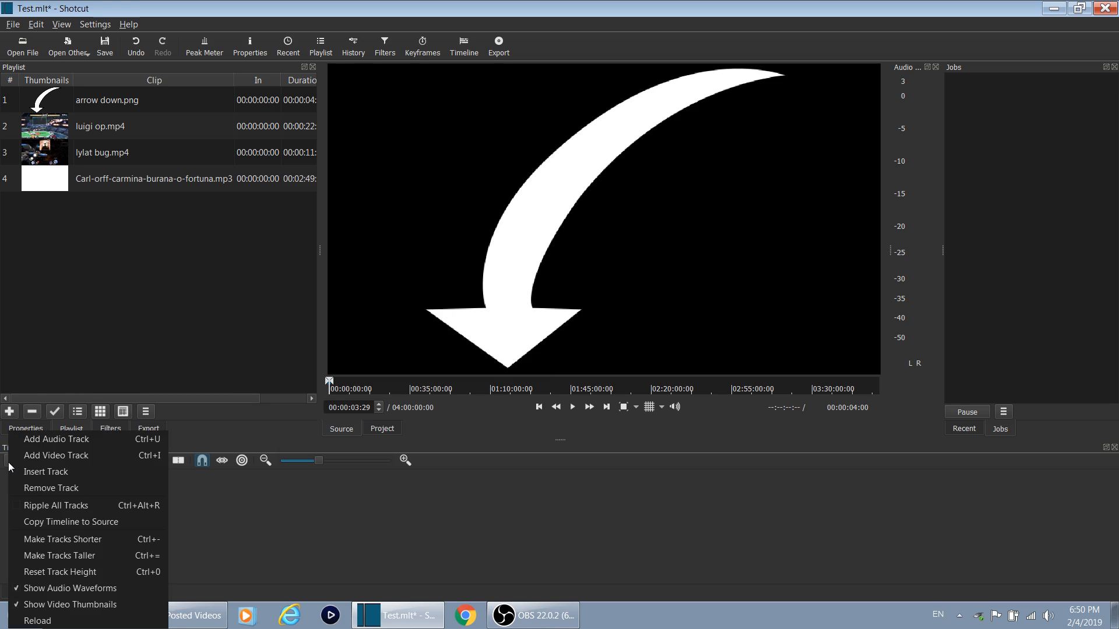
{"action": "left_click", "coordinate": [57, 455]}
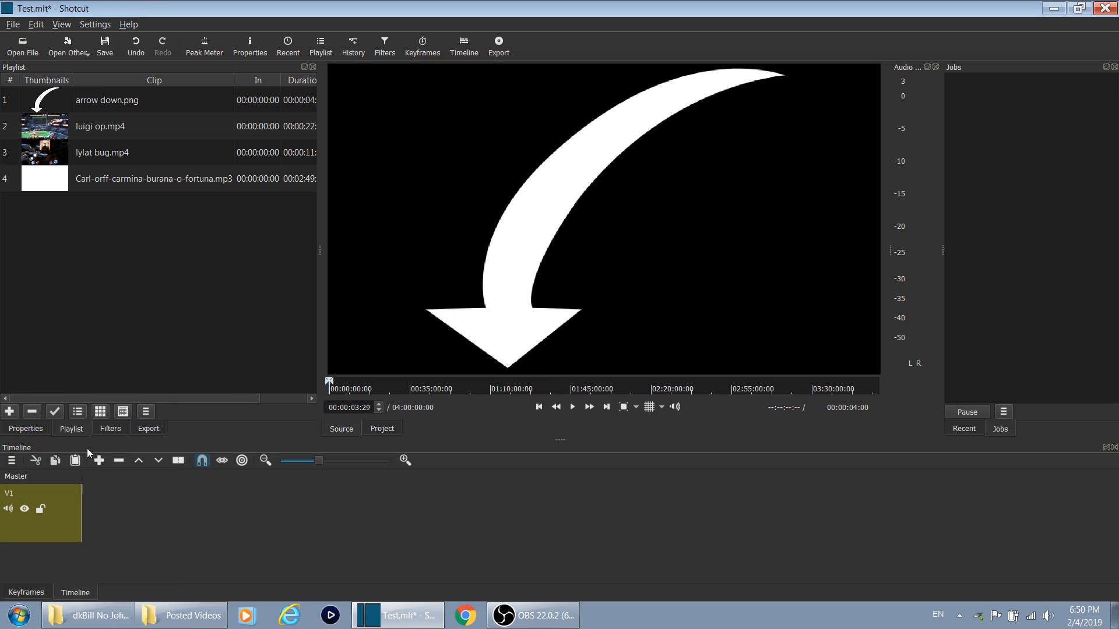
{"action": "left_click", "coordinate": [11, 463]}
{"action": "left_click", "coordinate": [65, 444]}
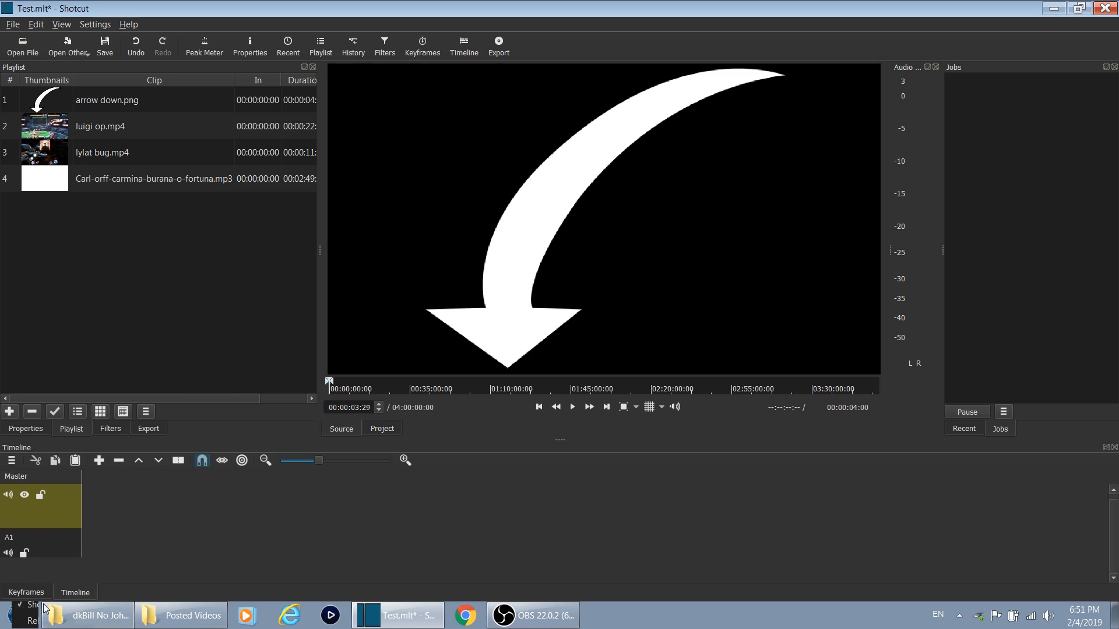
{"action": "double_click", "coordinate": [66, 545]}
{"action": "left_click", "coordinate": [425, 530]}
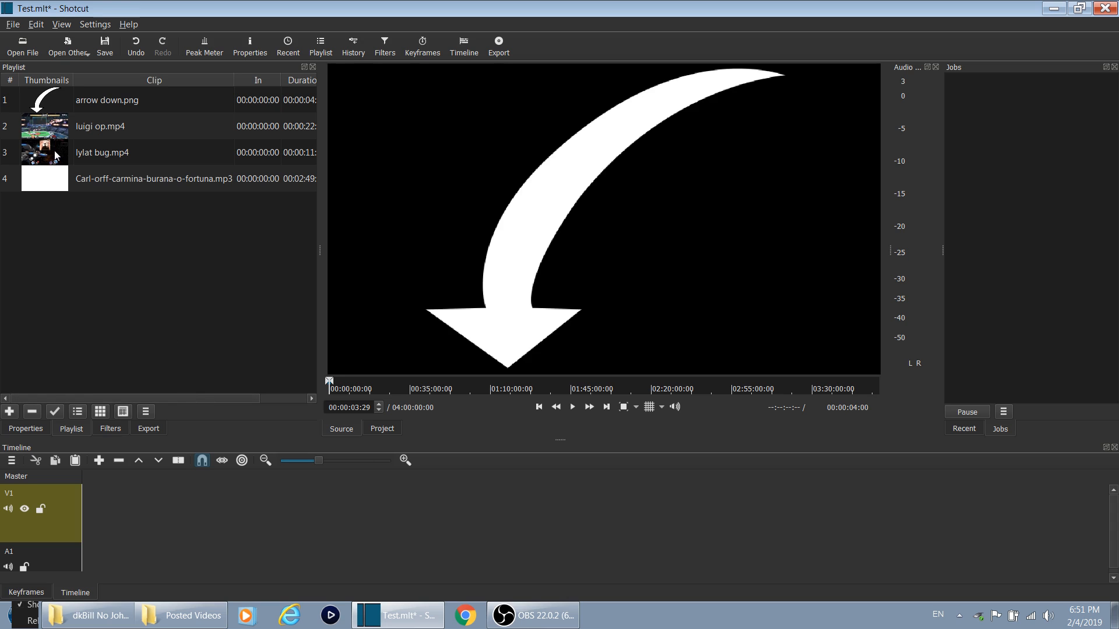
Place lylat bug.mp4 at the very start of video track V1 and play back a short part of it
{"action": "left_click_drag", "start_coordinate": [57, 154], "coordinate": [176, 478]}
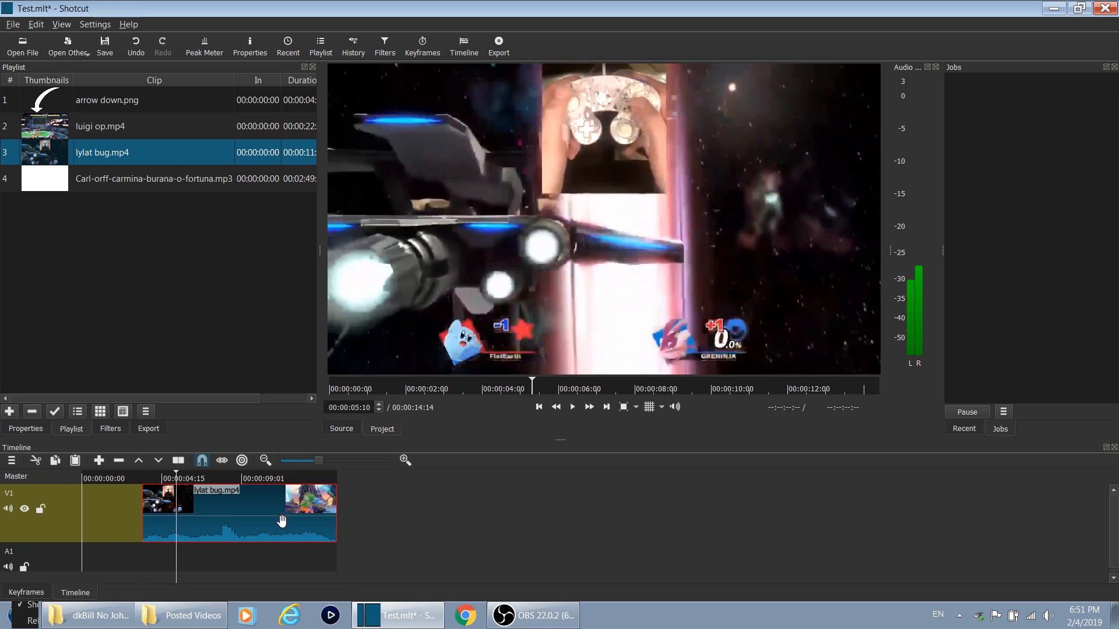
{"action": "left_click_drag", "start_coordinate": [280, 522], "coordinate": [192, 523]}
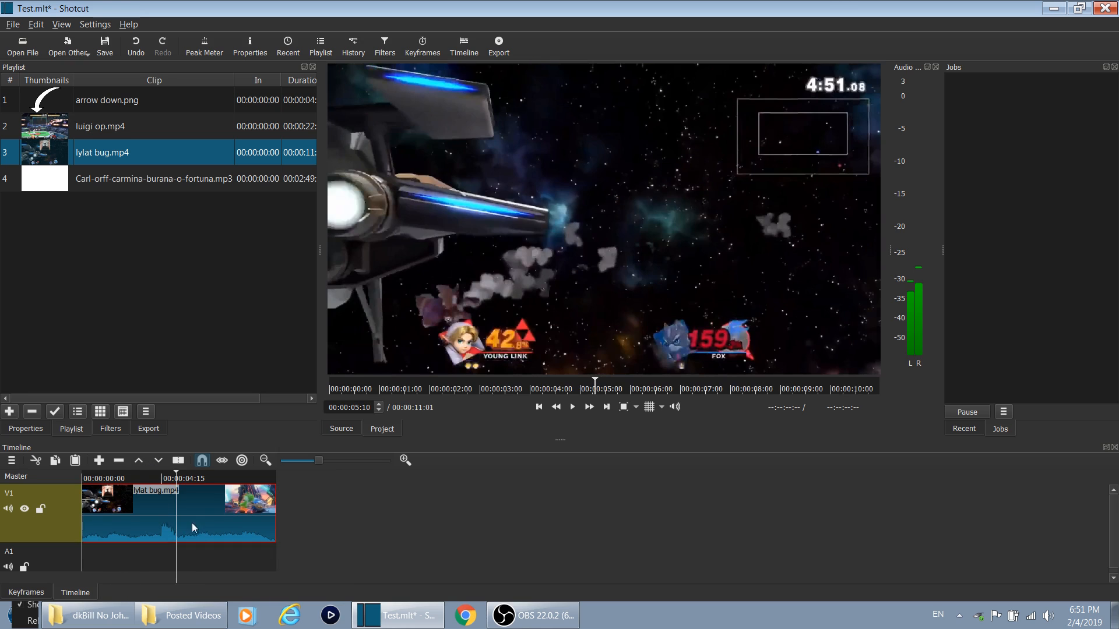
{"action": "left_click", "coordinate": [113, 477]}
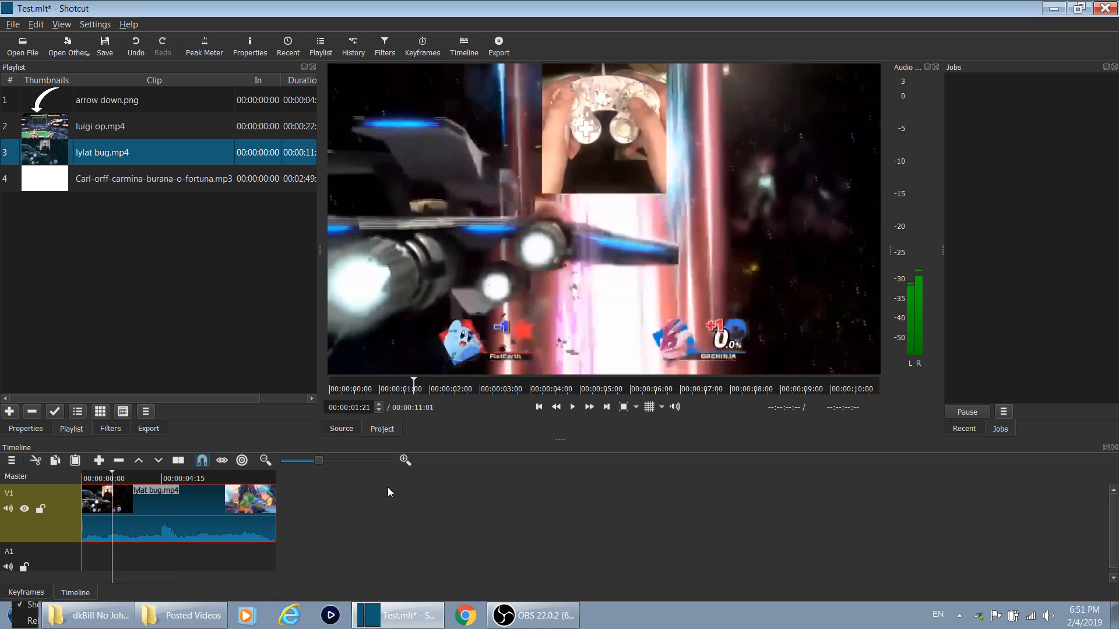
{"action": "left_click", "coordinate": [573, 407]}
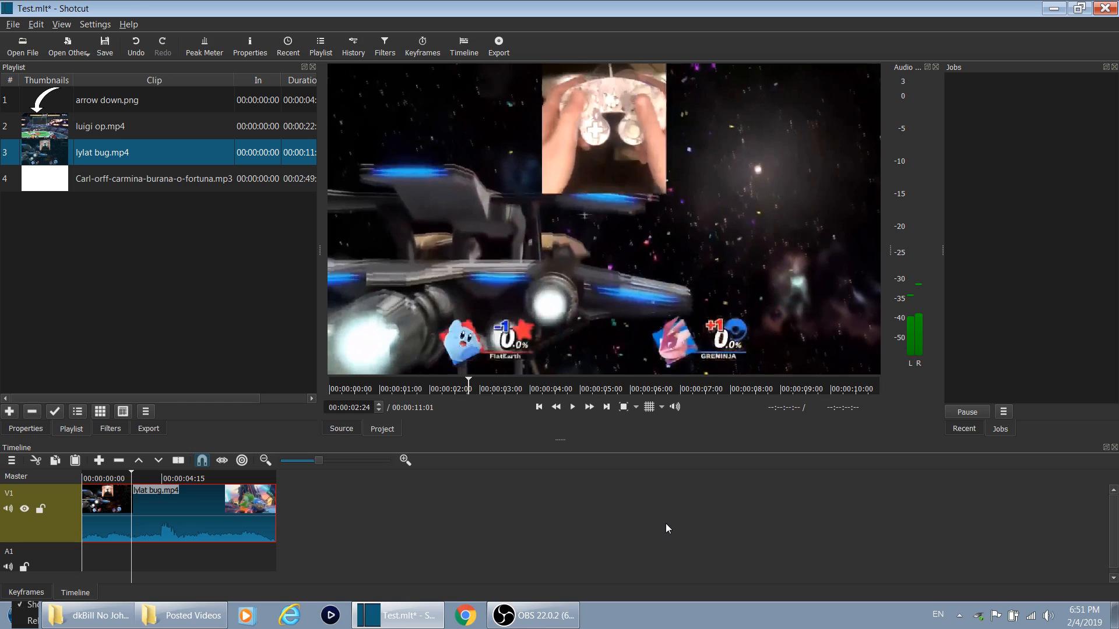
Examine the list of favorite filters available for the lylat bug clip
{"action": "key", "text": "ctrl+minus"}
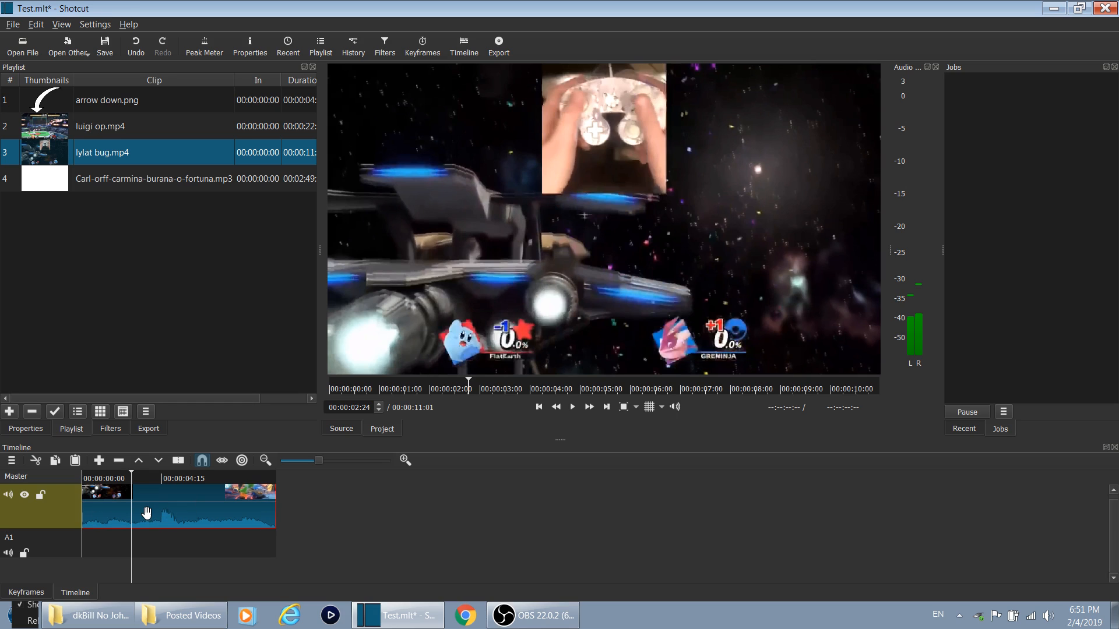
{"action": "left_click", "coordinate": [111, 429]}
{"action": "left_click", "coordinate": [15, 179]}
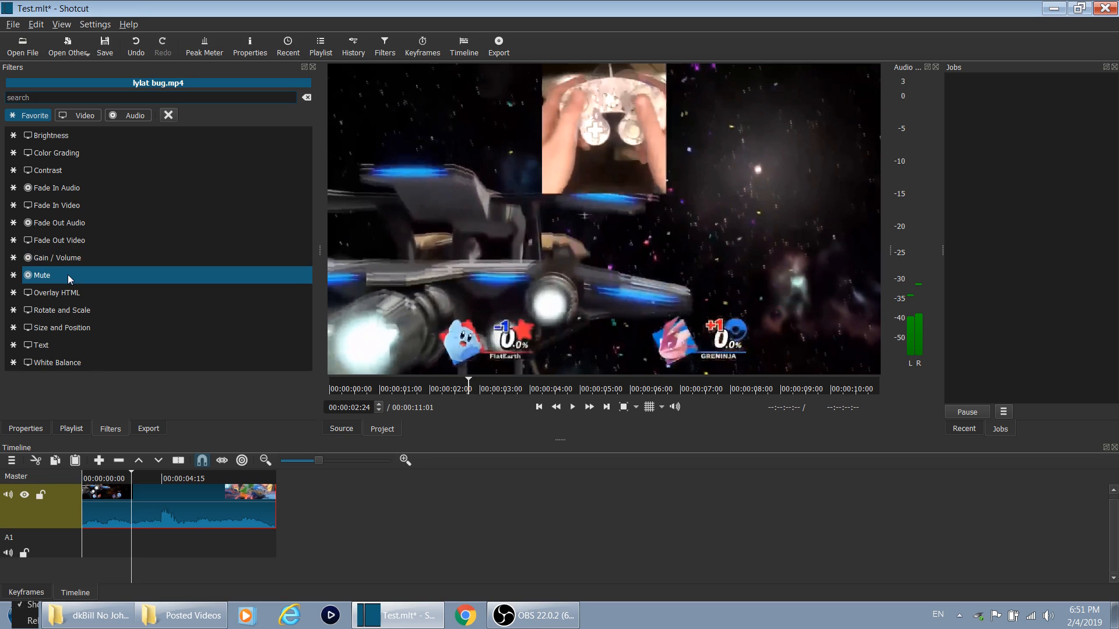
{"action": "left_click", "coordinate": [391, 520]}
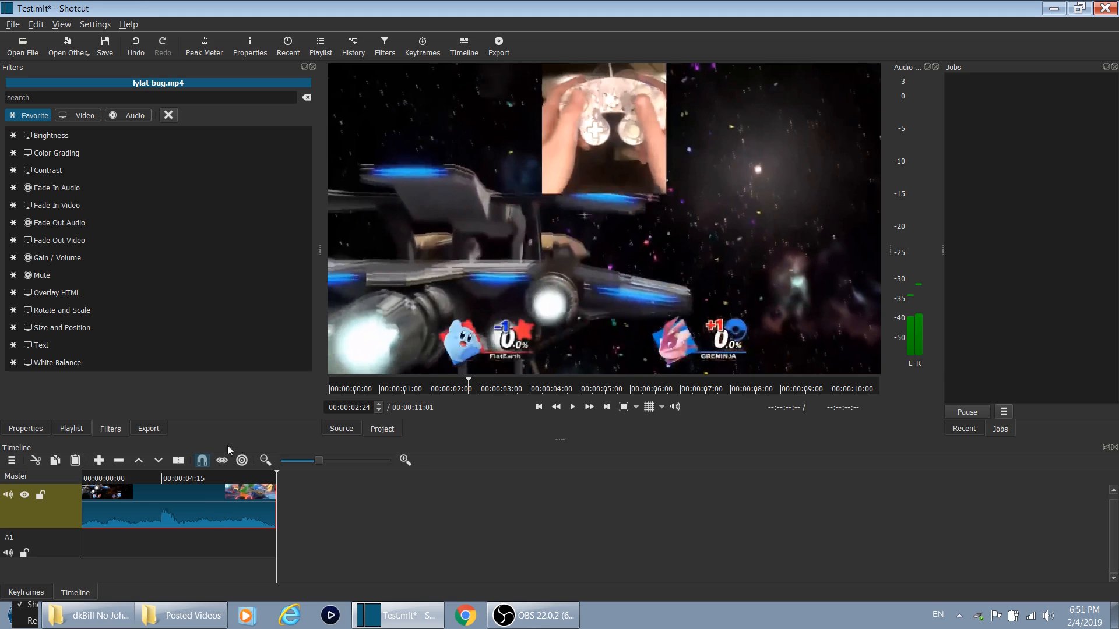
Detach the audio from the lylat bug clip on V1 and scrub through the clip
{"action": "right_click", "coordinate": [167, 501]}
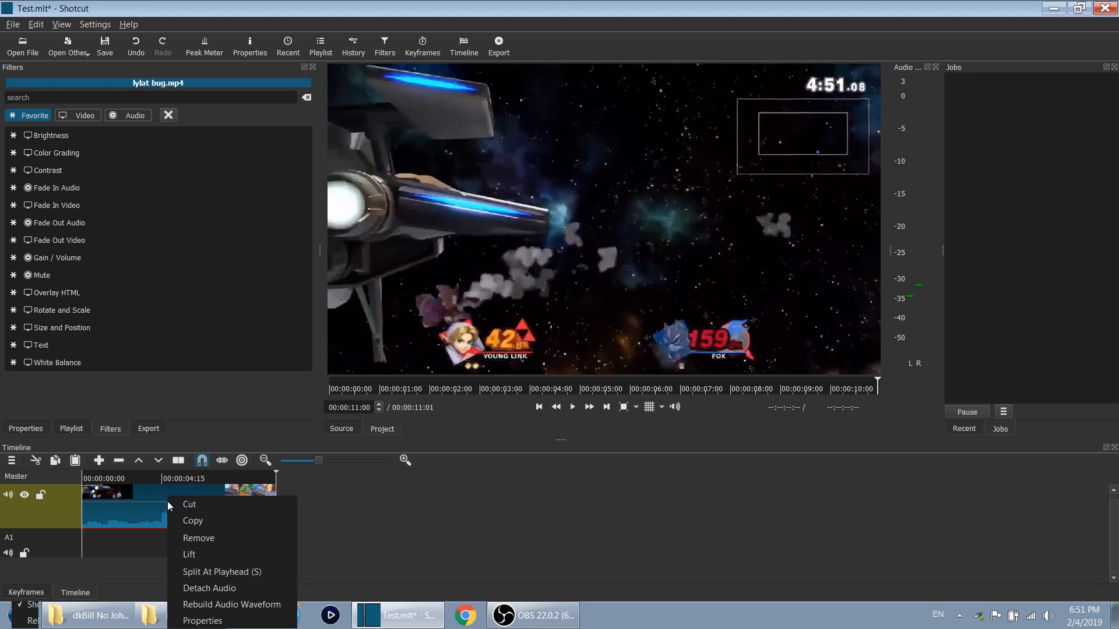
{"action": "left_click", "coordinate": [249, 586]}
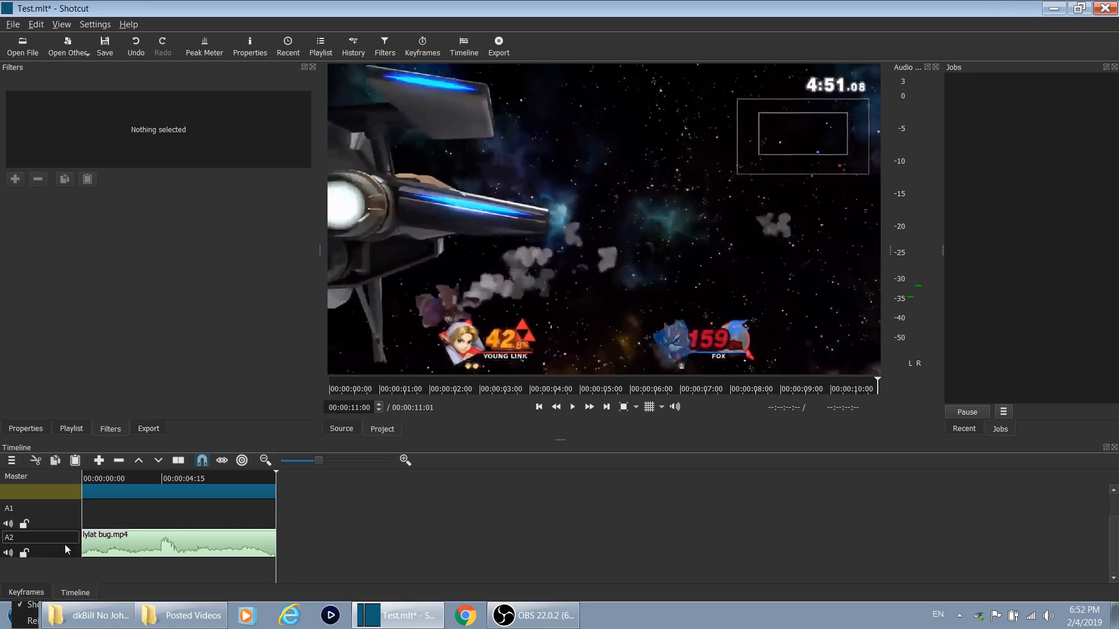
{"action": "left_click", "coordinate": [50, 547]}
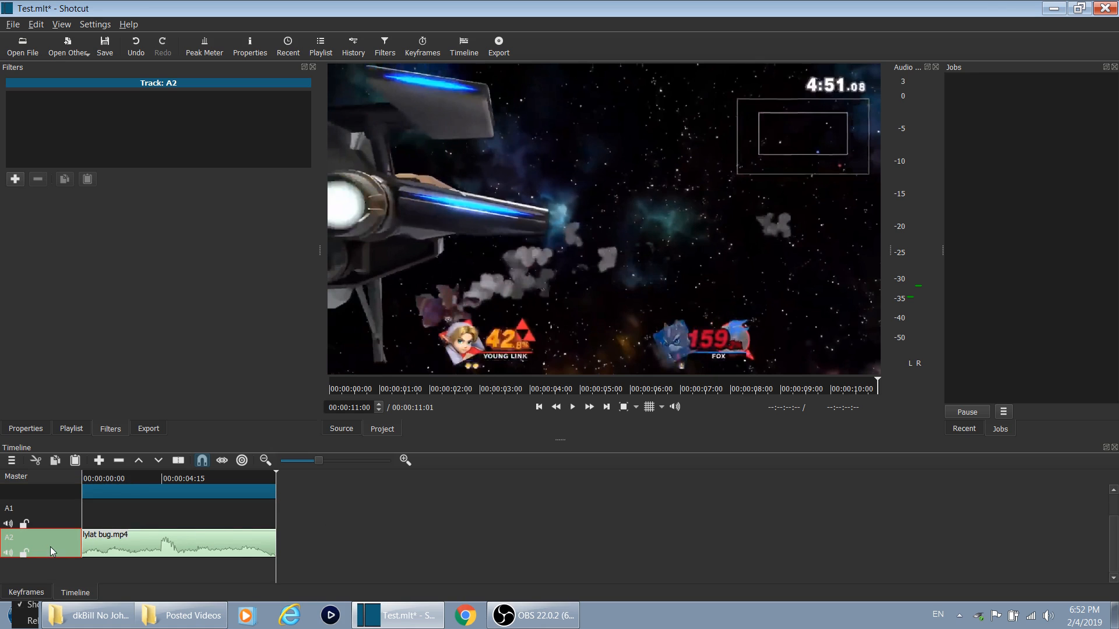
{"action": "left_click", "coordinate": [87, 515]}
{"action": "left_click_drag", "start_coordinate": [87, 515], "coordinate": [268, 515]}
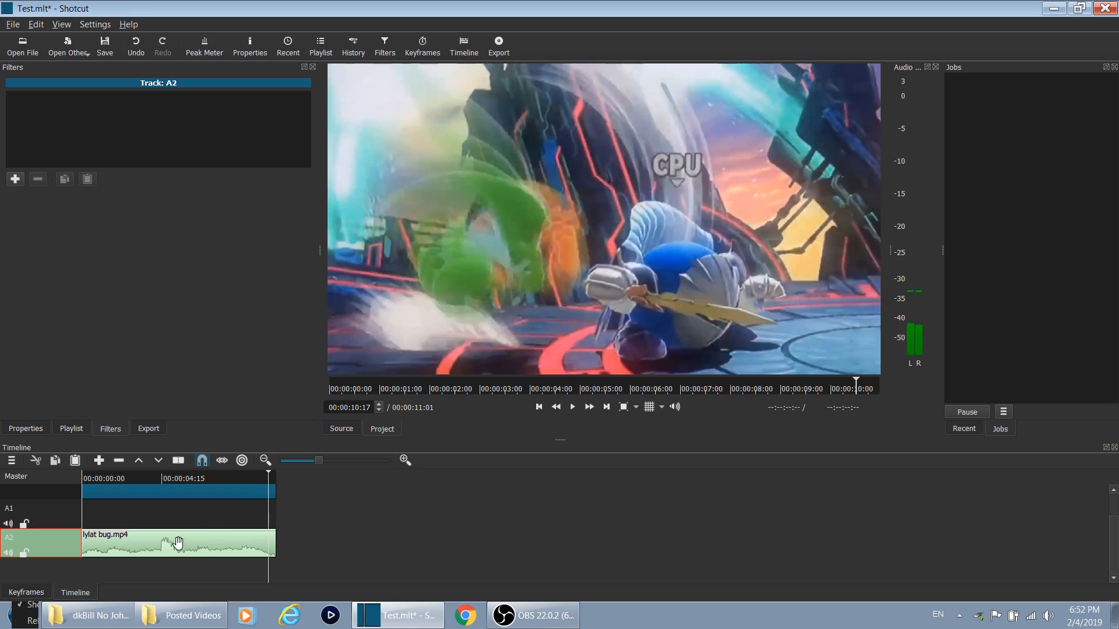
Delete the detached lylat bug audio clip from track A2
{"action": "left_click", "coordinate": [173, 547]}
{"action": "right_click", "coordinate": [173, 546]}
{"action": "left_click", "coordinate": [212, 555]}
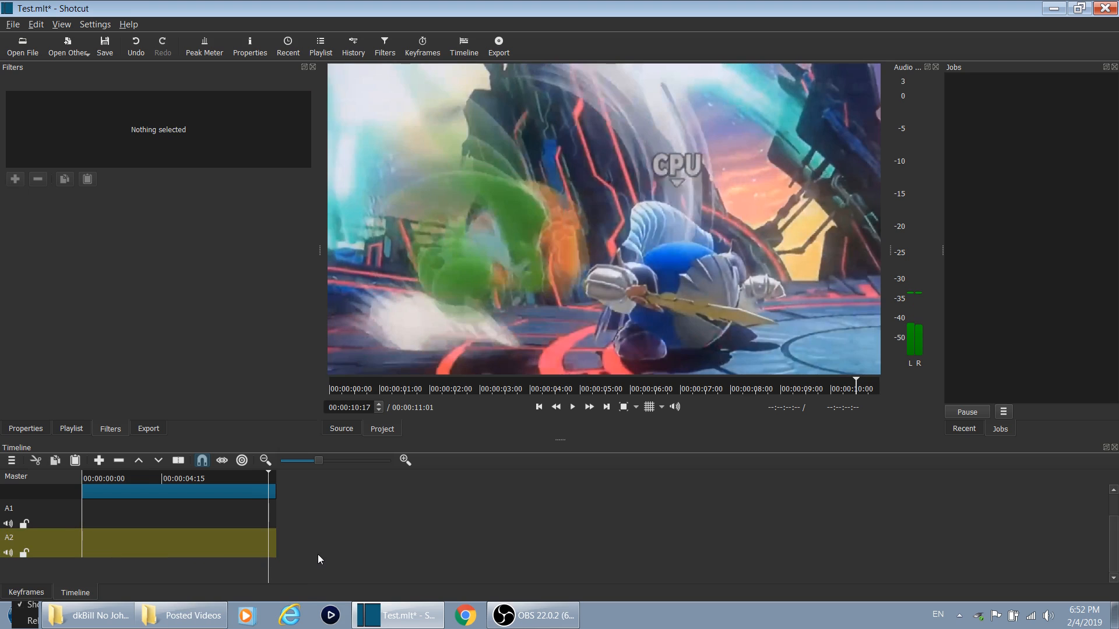
{"action": "left_click", "coordinate": [172, 477]}
Add luigi op.mp4 to V1 after the lylat bug clip, leaving a gap of about 5 seconds between them
{"action": "left_click", "coordinate": [69, 427]}
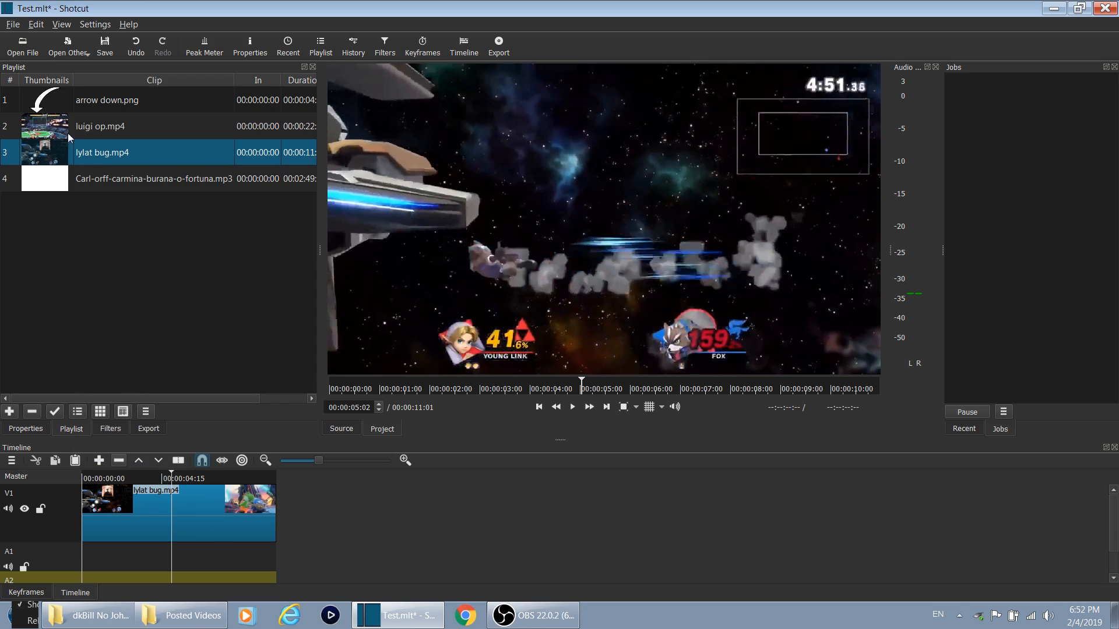
{"action": "left_click_drag", "start_coordinate": [51, 126], "coordinate": [354, 505]}
{"action": "left_click_drag", "start_coordinate": [443, 513], "coordinate": [414, 518]}
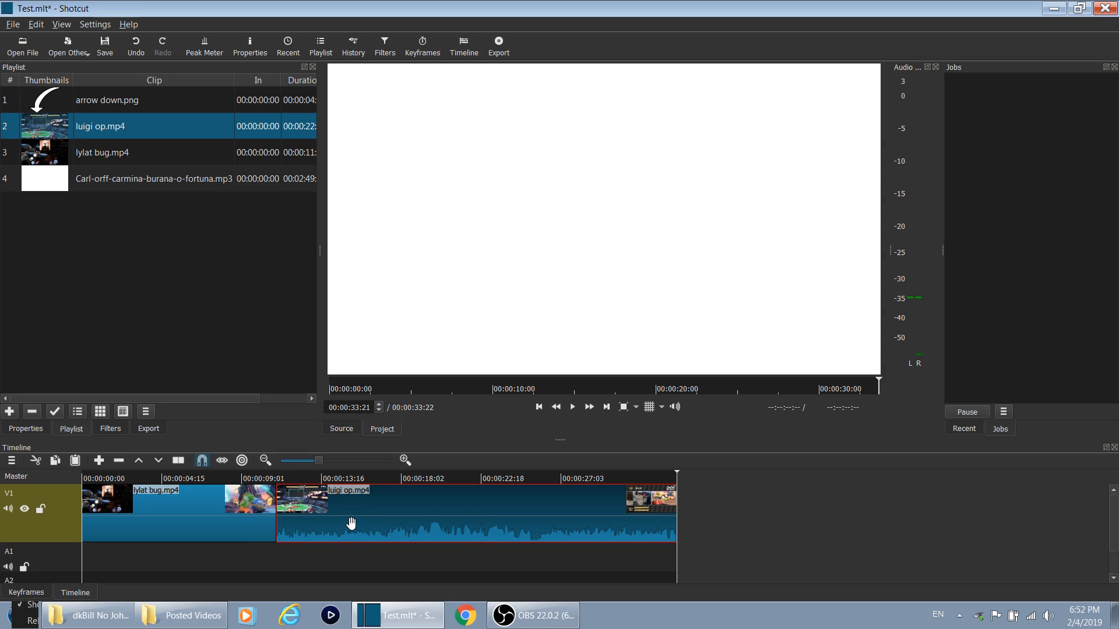
{"action": "left_click_drag", "start_coordinate": [443, 524], "coordinate": [552, 529]}
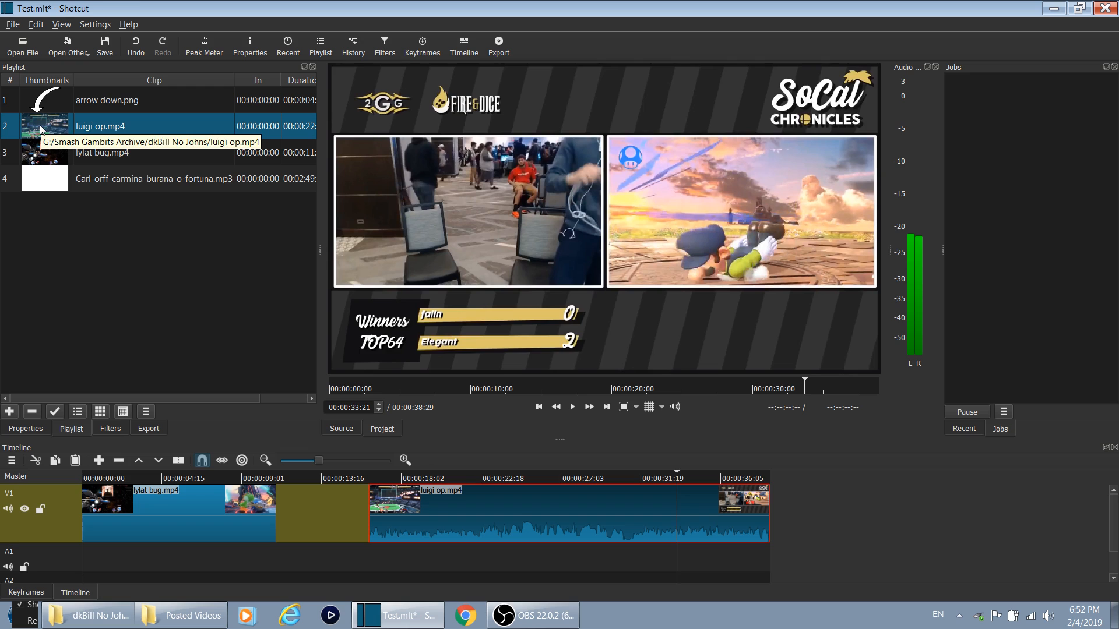
Try to drop the full-length luigi op clip into the gap on V1, and undo the placement
{"action": "left_click_drag", "start_coordinate": [41, 128], "coordinate": [322, 521]}
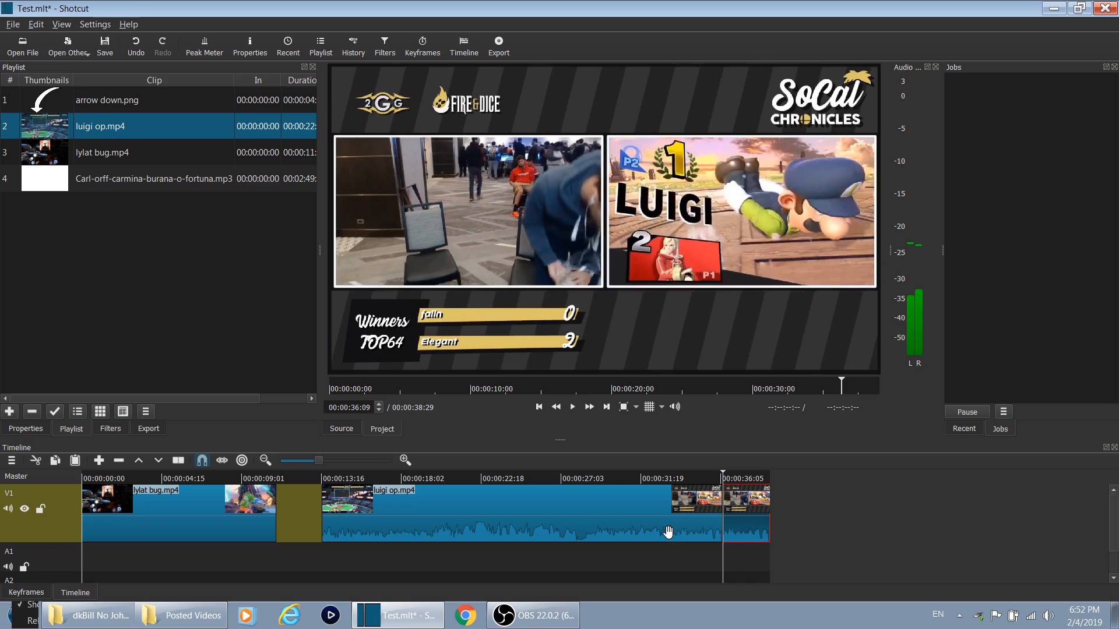
{"action": "key", "text": "ctrl+z"}
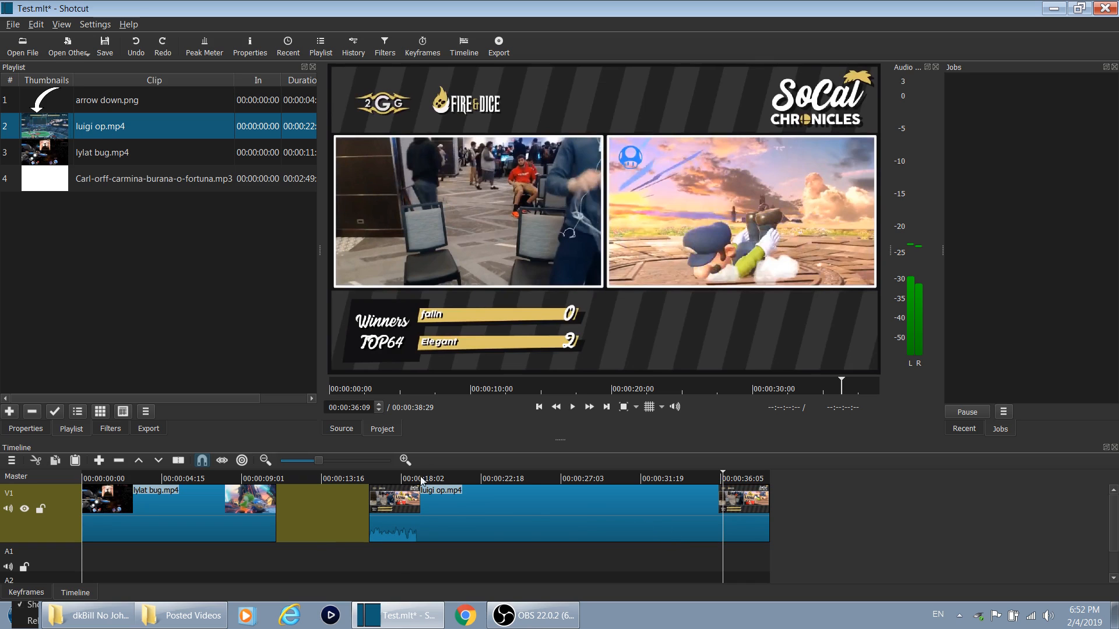
Trim the luigi op source to start at 00:00:06:21 with a duration of 00:00:01:08, and place that section in the V1 gap
{"action": "double_click", "coordinate": [47, 128]}
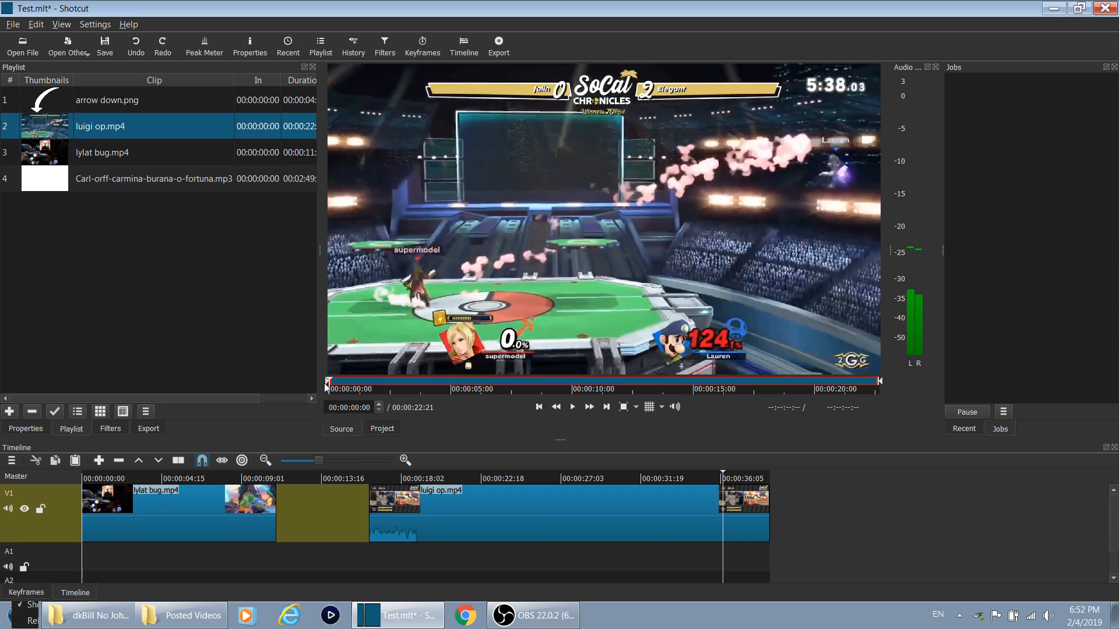
{"action": "left_click_drag", "start_coordinate": [327, 385], "coordinate": [491, 380]}
{"action": "left_click_drag", "start_coordinate": [880, 381], "coordinate": [521, 393]}
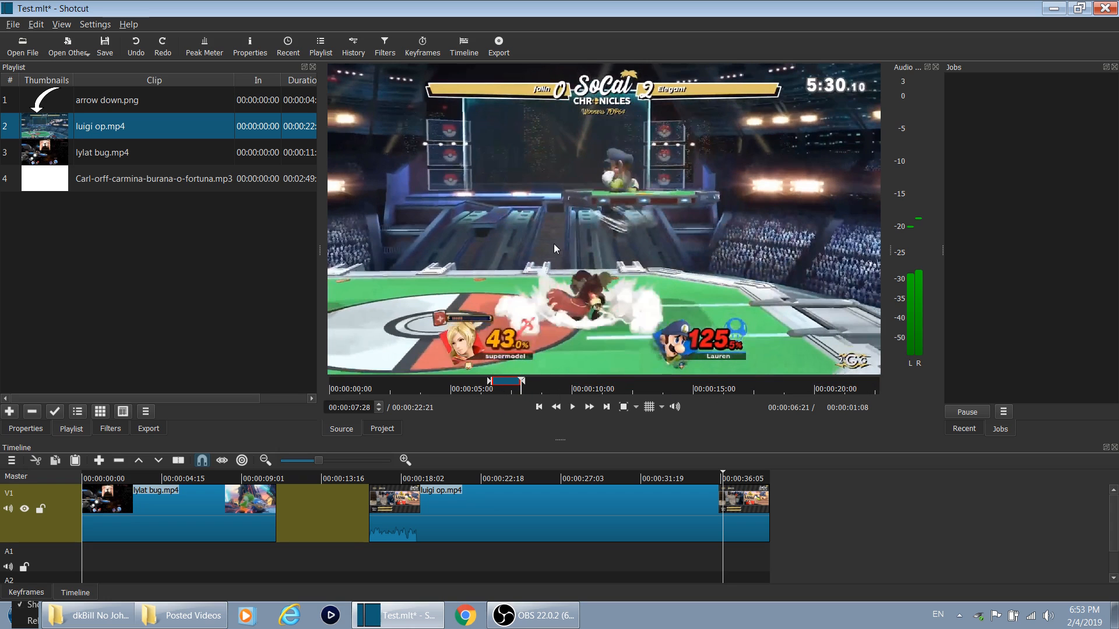
{"action": "left_click_drag", "start_coordinate": [556, 249], "coordinate": [308, 494]}
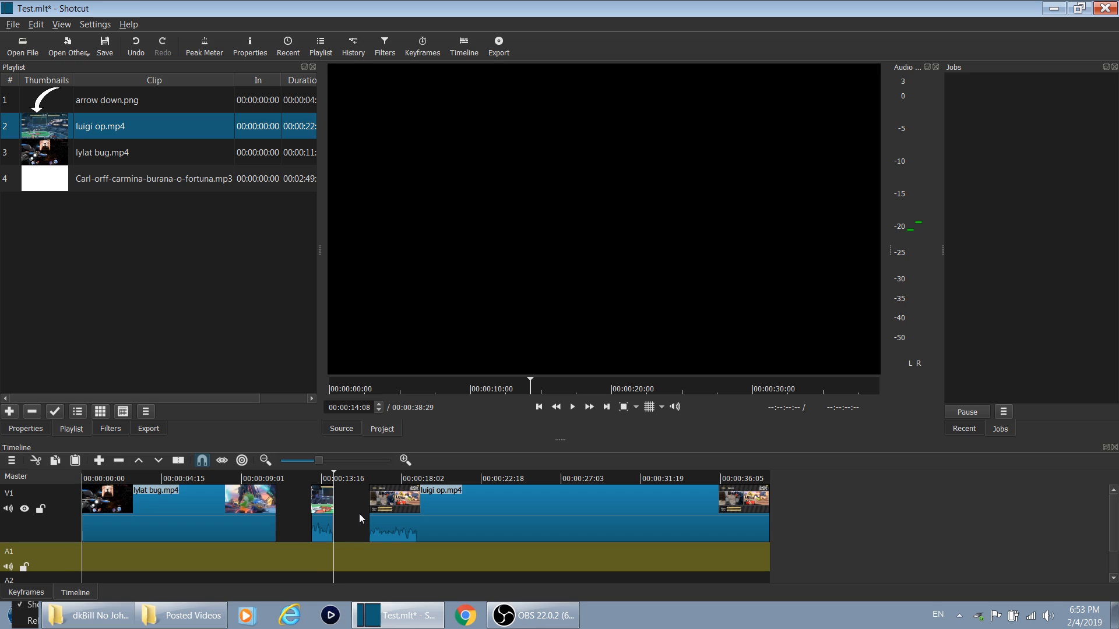
Lengthen the short luigi op clip in the V1 gap at both ends so it starts right after lylat bug with a fade-in
{"action": "left_click_drag", "start_coordinate": [311, 516], "coordinate": [288, 515]}
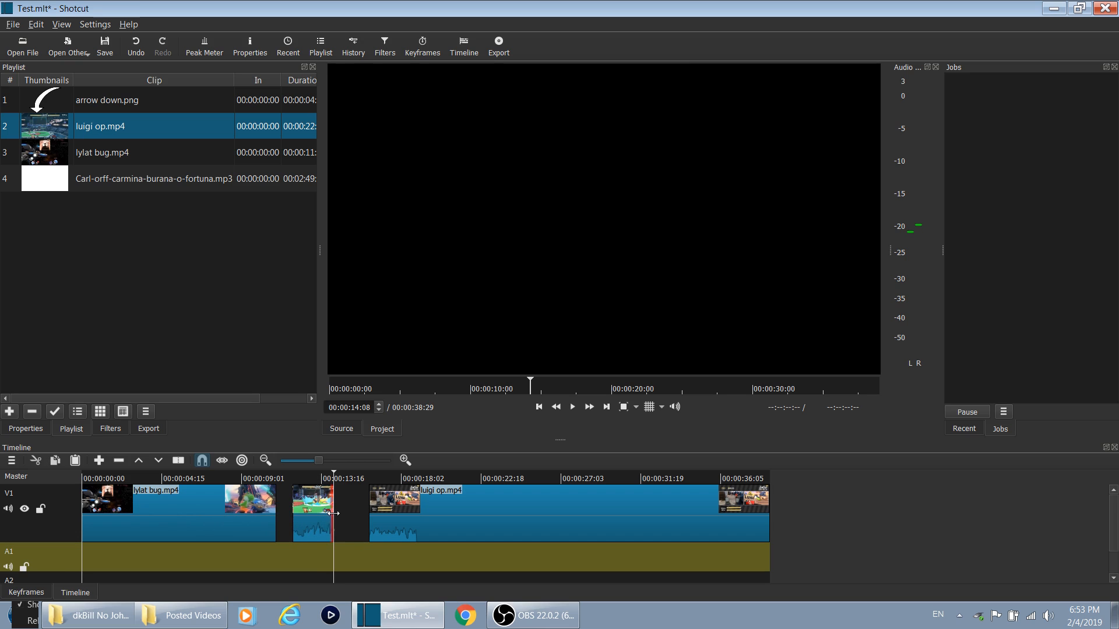
{"action": "mouse_move", "coordinate": [367, 510]}
{"action": "left_mouse_down"}
{"action": "mouse_move", "coordinate": [340, 518]}
{"action": "mouse_move", "coordinate": [365, 514]}
{"action": "mouse_move", "coordinate": [353, 519]}
{"action": "left_mouse_up"}
{"action": "left_click", "coordinate": [320, 518]}
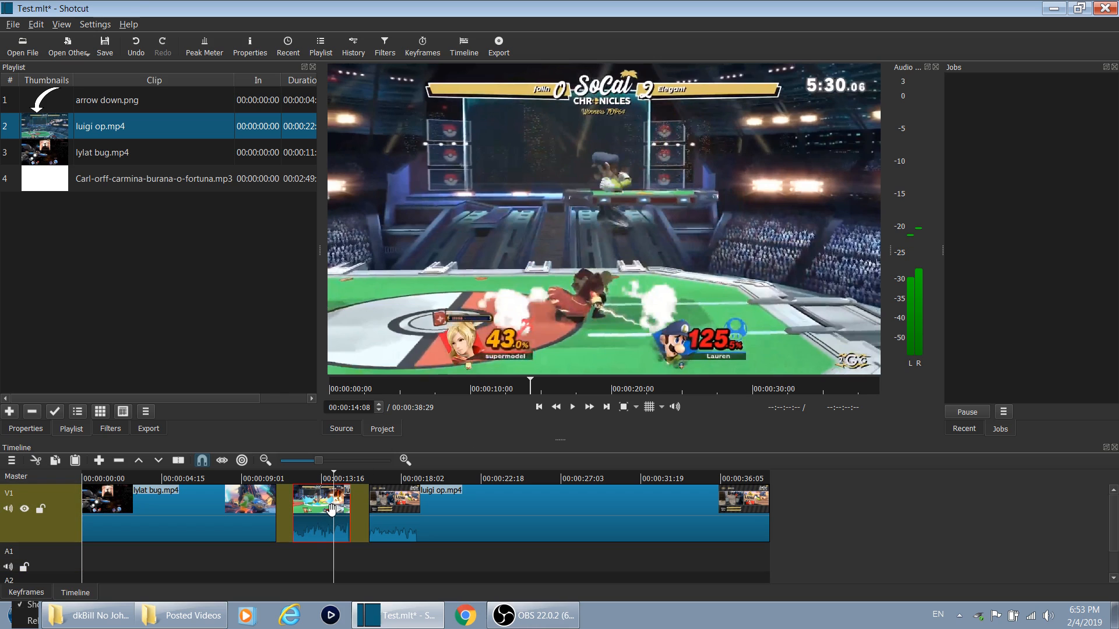
{"action": "mouse_move", "coordinate": [297, 494]}
{"action": "left_click_drag", "start_coordinate": [297, 494], "coordinate": [271, 520]}
Play back the passage from the end of lylat bug into the faded-in luigi op clip
{"action": "left_click", "coordinate": [264, 479]}
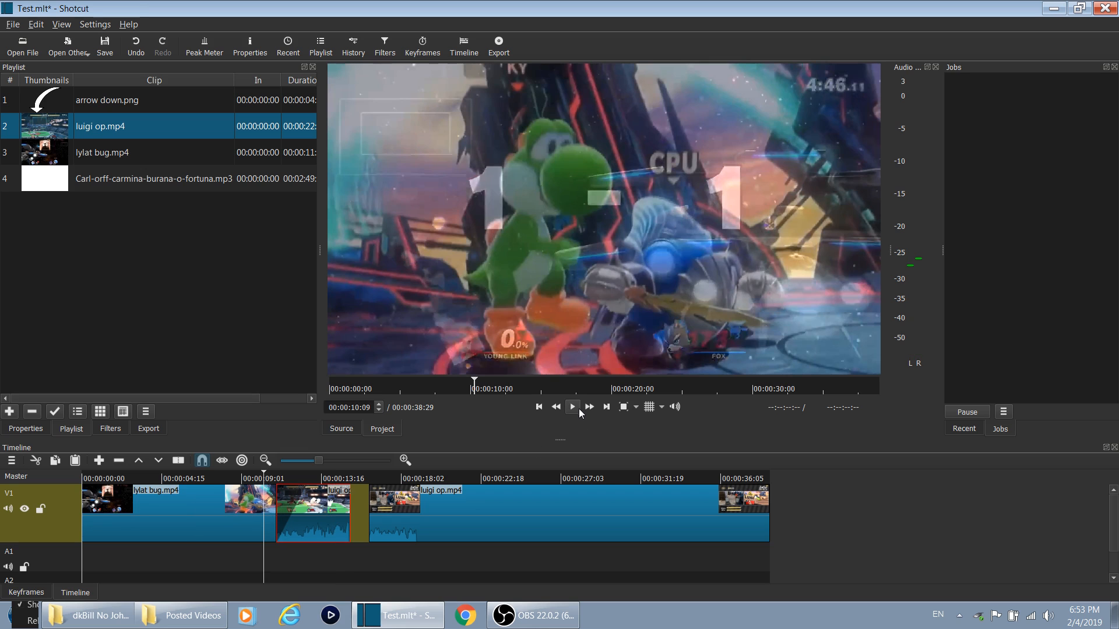
{"action": "left_click", "coordinate": [575, 406]}
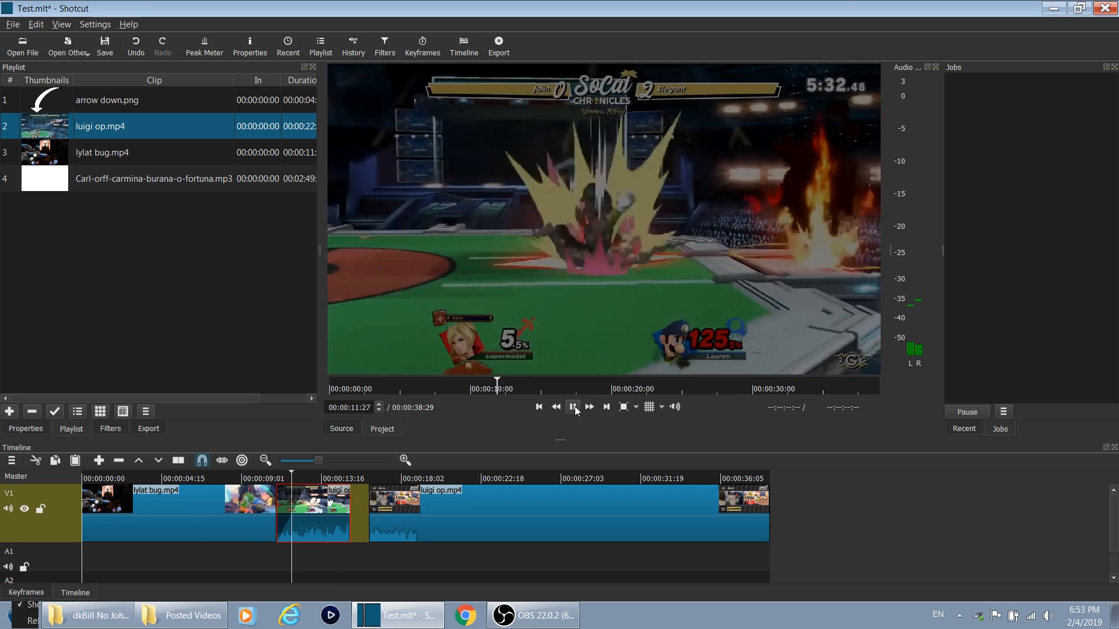
{"action": "left_click", "coordinate": [573, 407]}
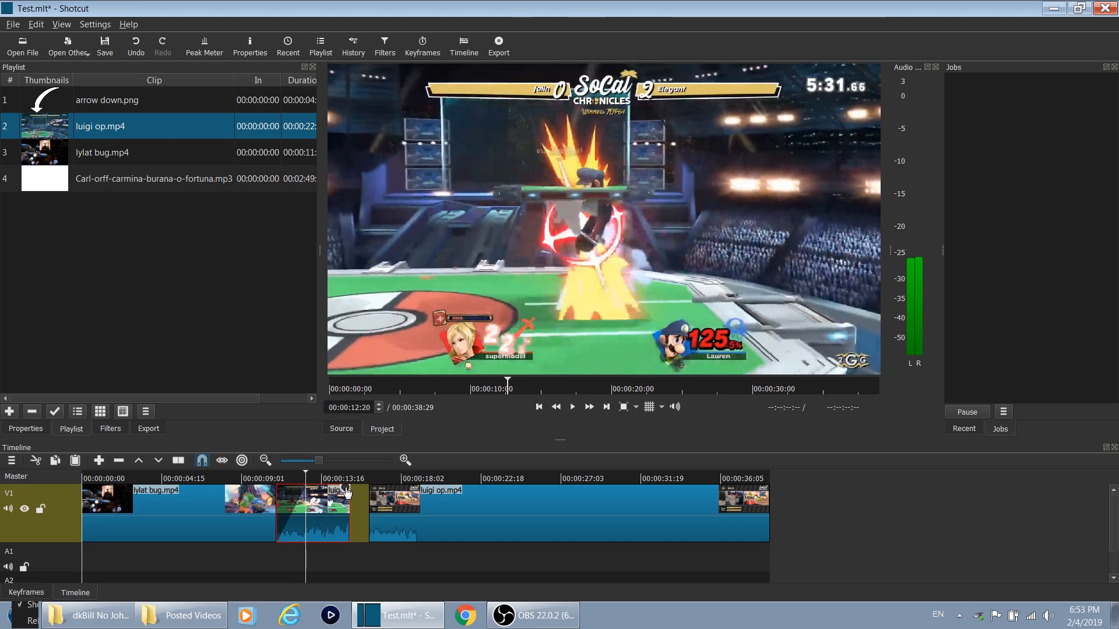
Extend the short luigi op clip to meet the long luigi op clip with a crossfade transition between them, and play it back
{"action": "left_click_drag", "start_coordinate": [349, 492], "coordinate": [430, 511]}
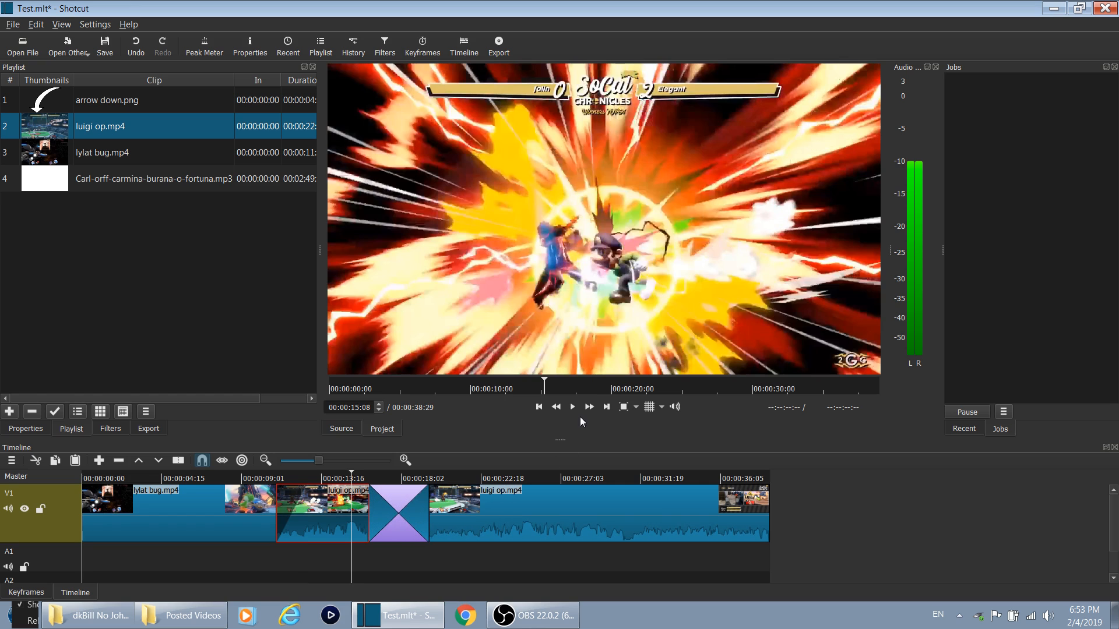
{"action": "left_click", "coordinate": [576, 408]}
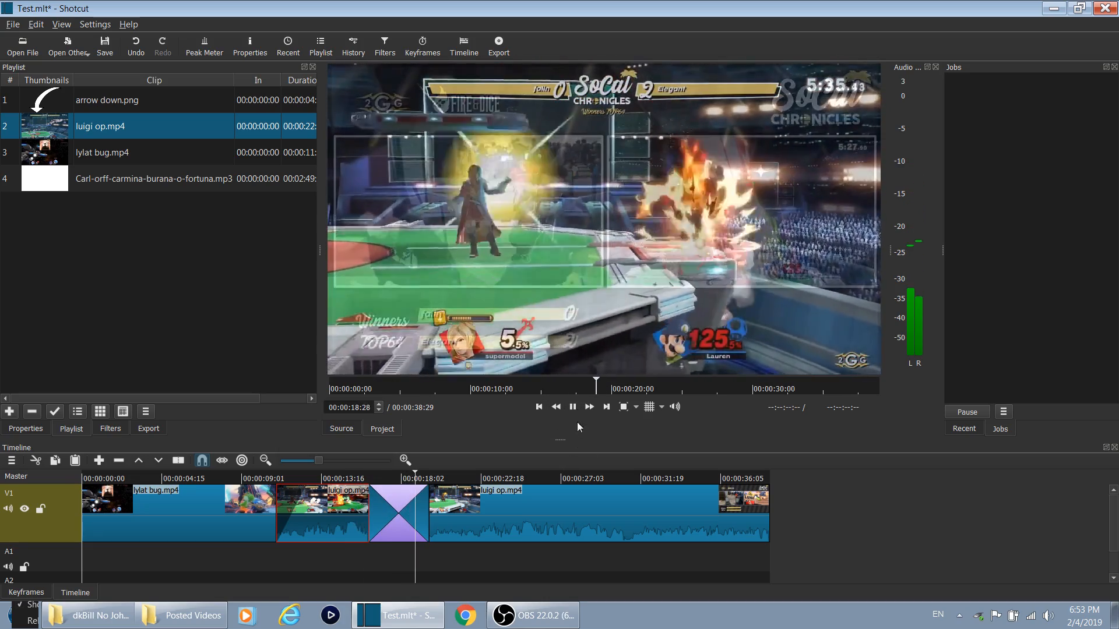
{"action": "left_click", "coordinate": [572, 407]}
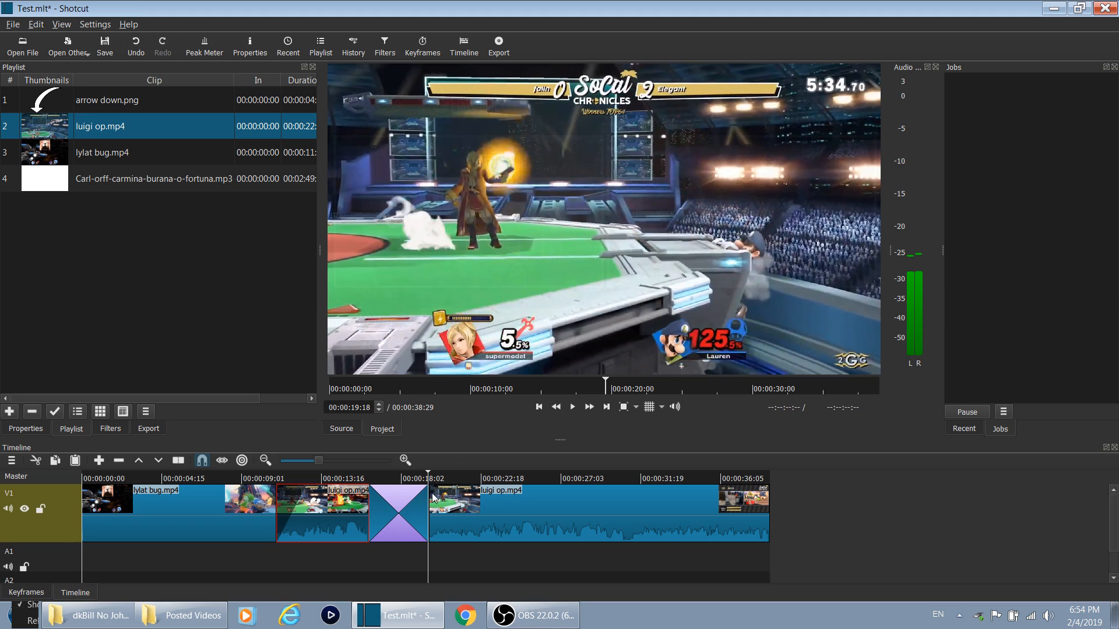
Try to overwrite part of the long luigi op clip on V1 with the trimmed source section, and undo it
{"action": "left_click", "coordinate": [341, 429]}
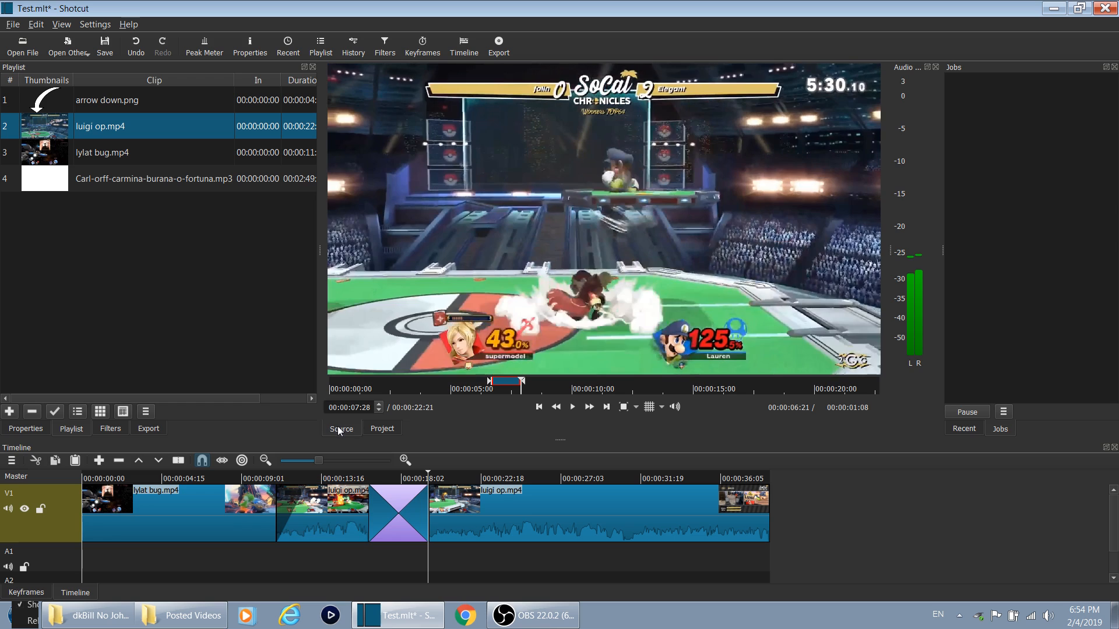
{"action": "left_click_drag", "start_coordinate": [614, 213], "coordinate": [670, 541]}
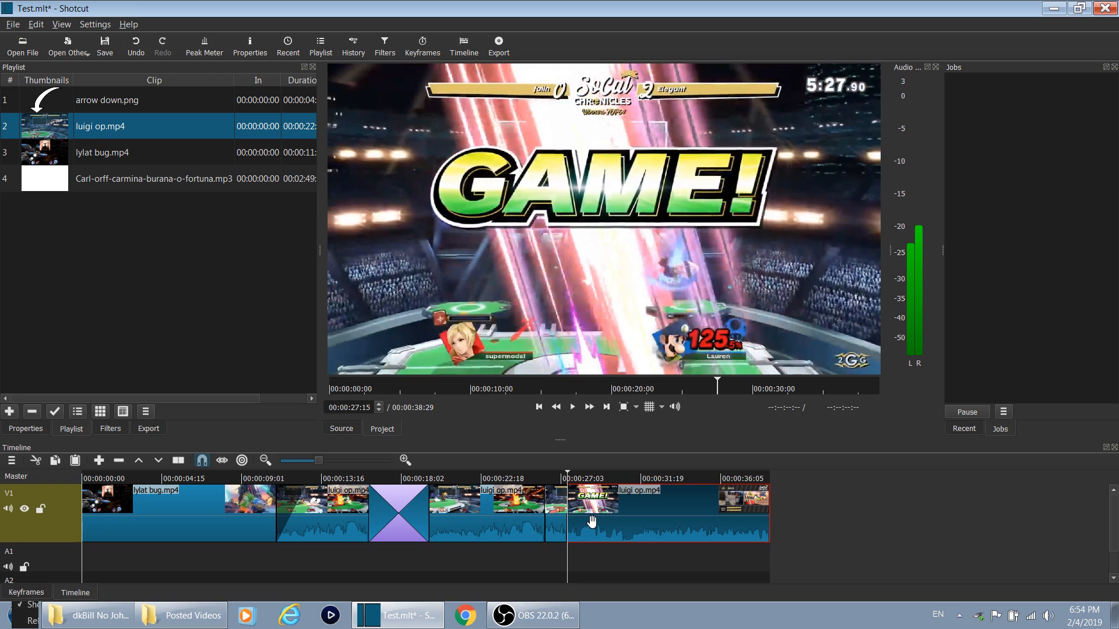
{"action": "key", "text": "ctrl+z"}
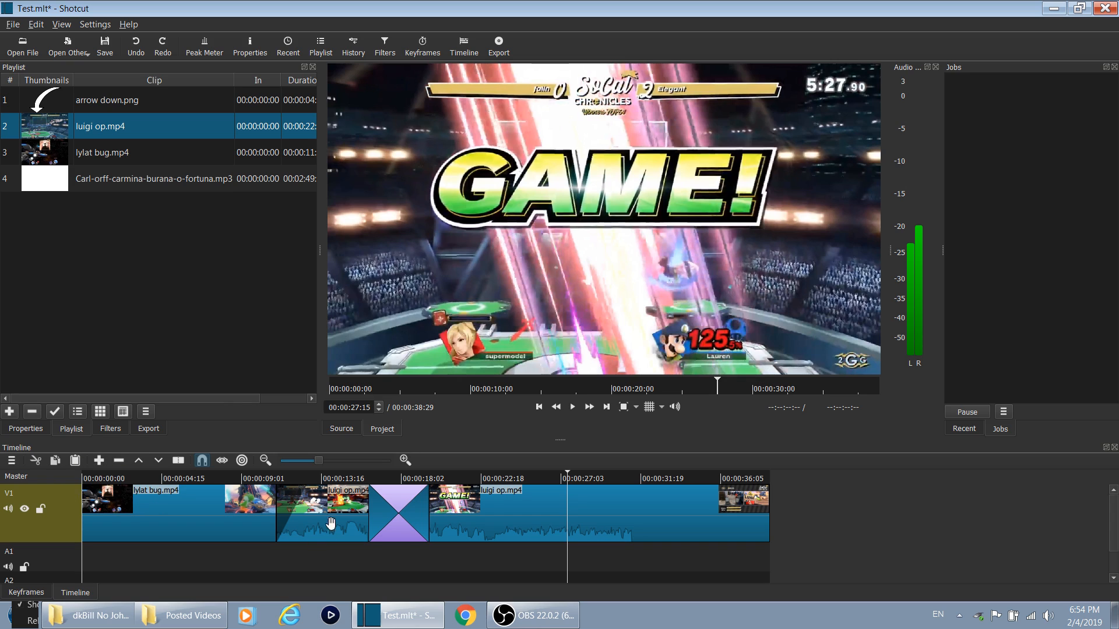
Try to paste a copy of the short luigi op clip after the transition at 00:00:19:18, and undo the paste
{"action": "scroll", "coordinate": [302, 519], "scroll_direction": "down", "scroll_amount": 3}
{"action": "scroll", "coordinate": [296, 542], "scroll_direction": "up", "scroll_amount": 3}
{"action": "left_click", "coordinate": [334, 512]}
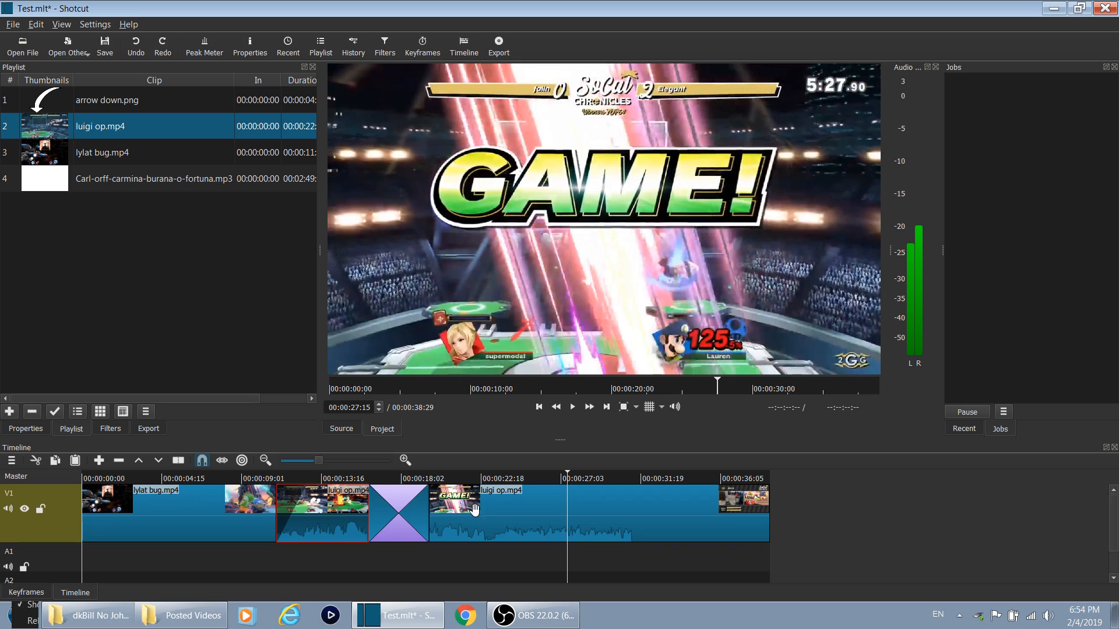
{"action": "left_click", "coordinate": [526, 478]}
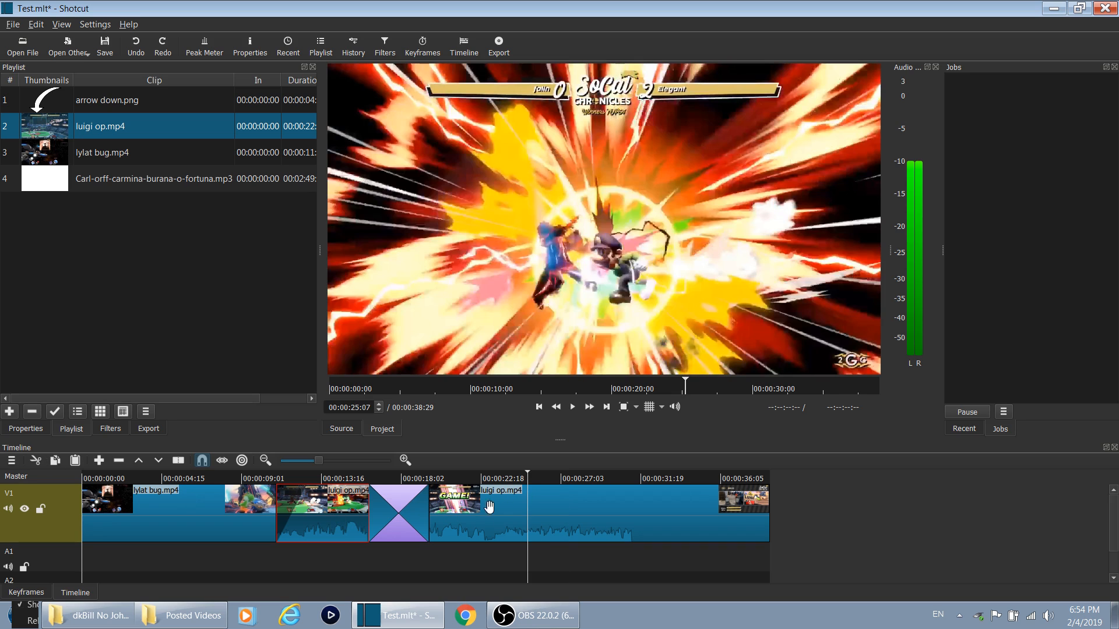
{"action": "left_click", "coordinate": [430, 477]}
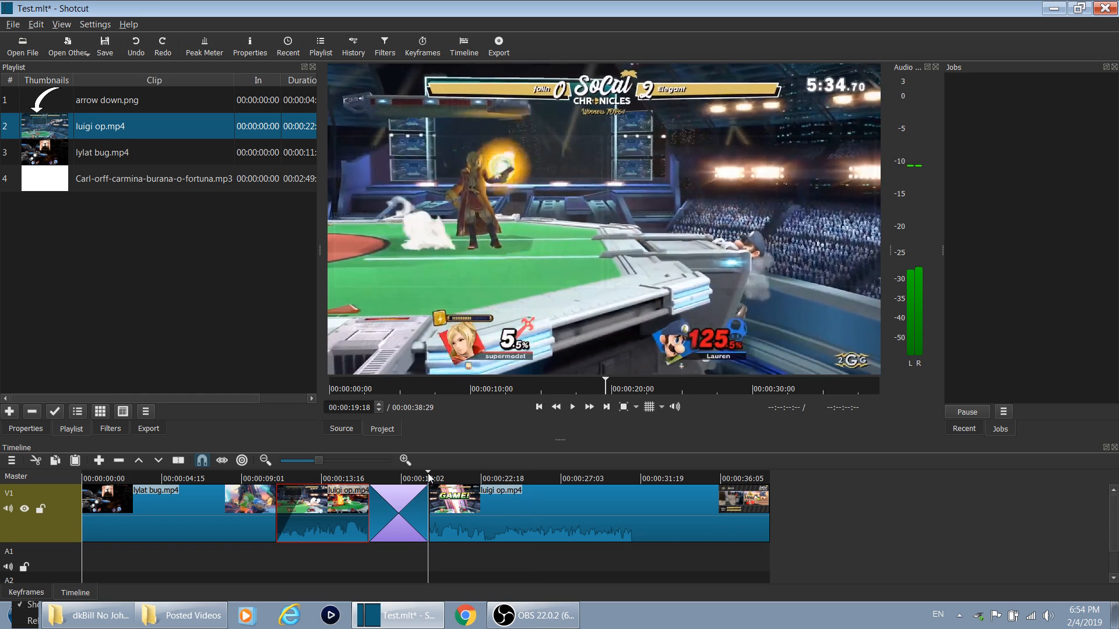
{"action": "key", "text": "ctrl+v"}
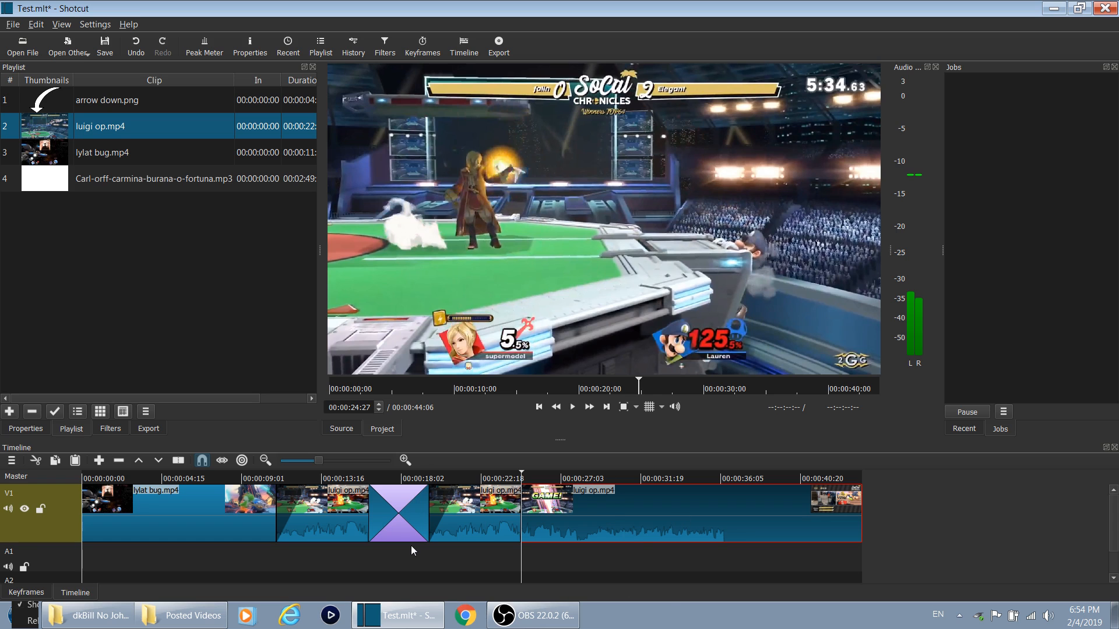
{"action": "key", "text": "ctrl+z"}
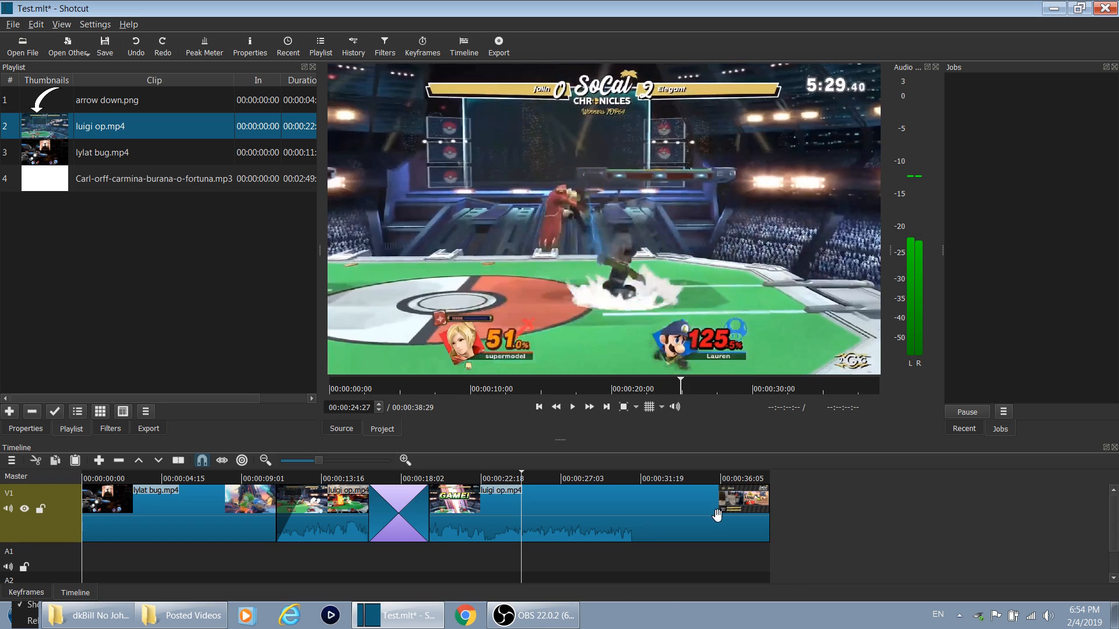
Try to overwrite the start of the long luigi op clip with the short one at 00:00:19:21, and undo the overwrite
{"action": "left_click", "coordinate": [430, 478]}
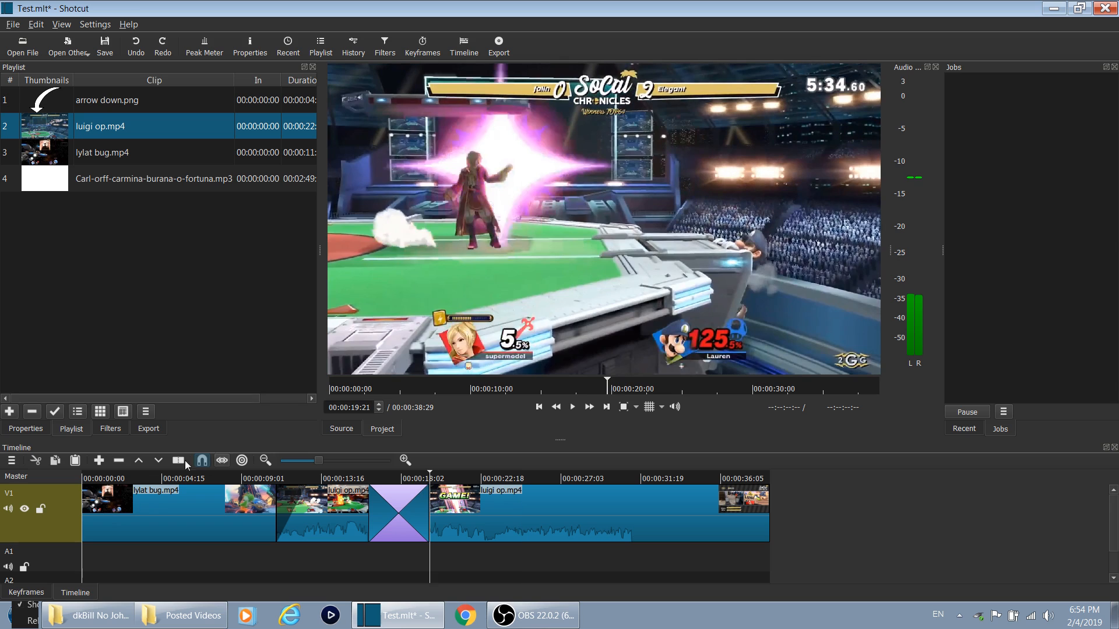
{"action": "left_click", "coordinate": [157, 460]}
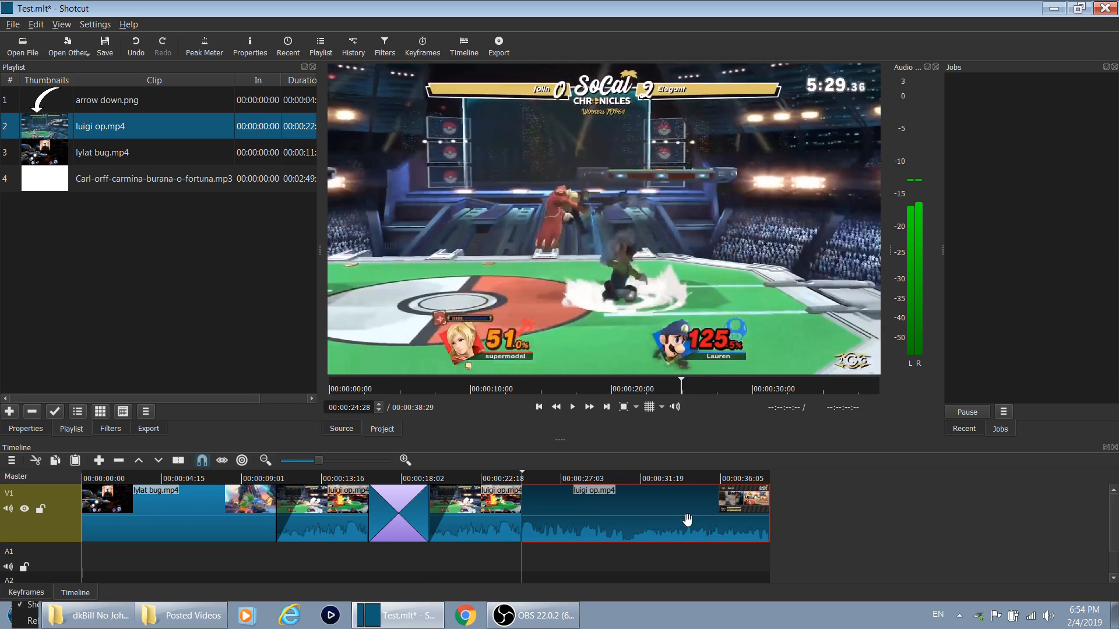
{"action": "key", "text": "ctrl+z"}
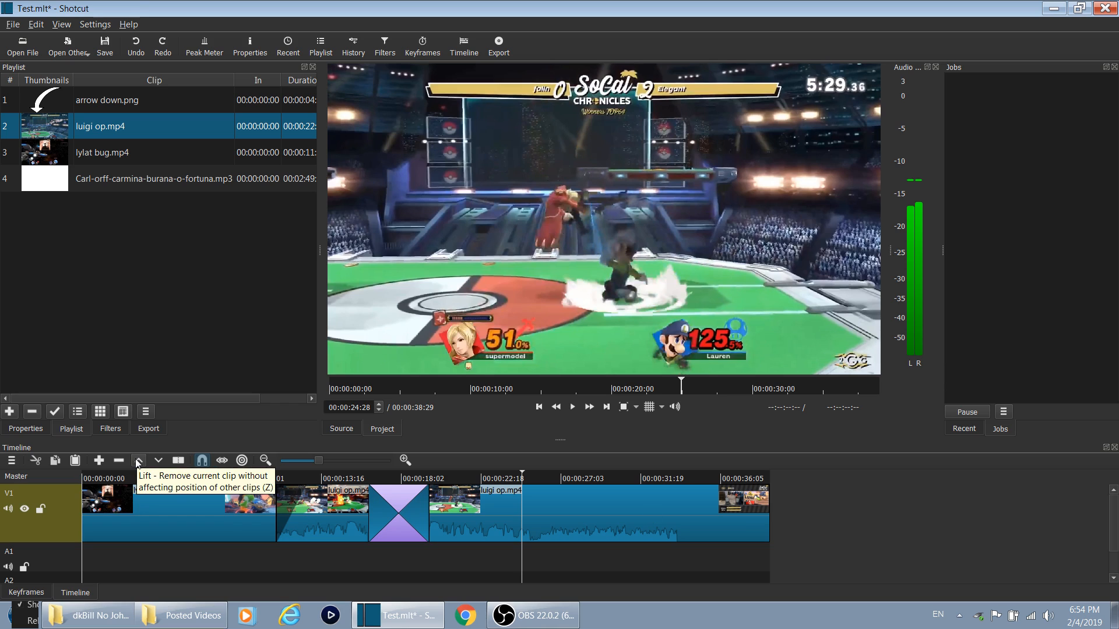
Try to remove the short luigi op clip before the transition with Remove, and undo the removal
{"action": "right_click", "coordinate": [334, 519]}
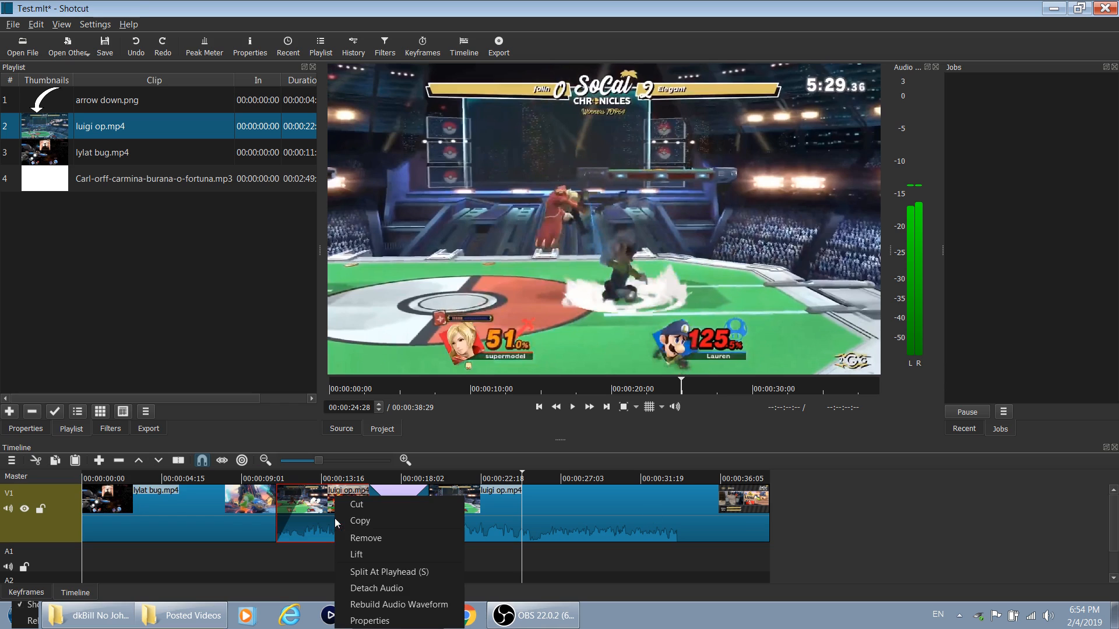
{"action": "left_click", "coordinate": [363, 539]}
{"action": "key", "text": "ctrl+z"}
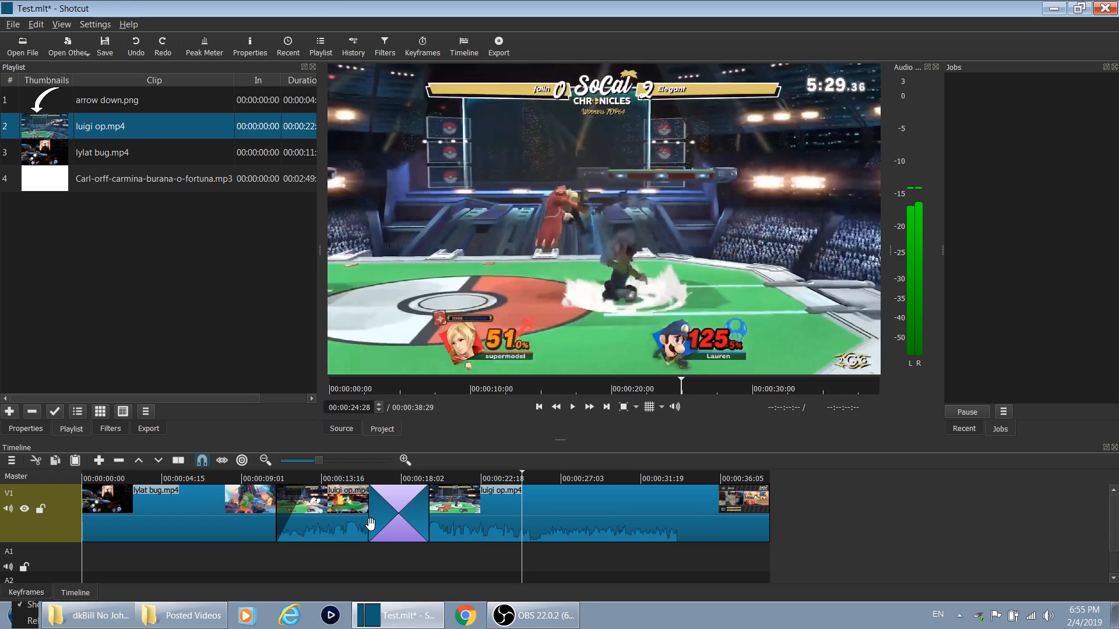
Lift the short luigi op clip off V1, then move the transition into the gap beside lylat bug and back again
{"action": "right_click", "coordinate": [326, 511]}
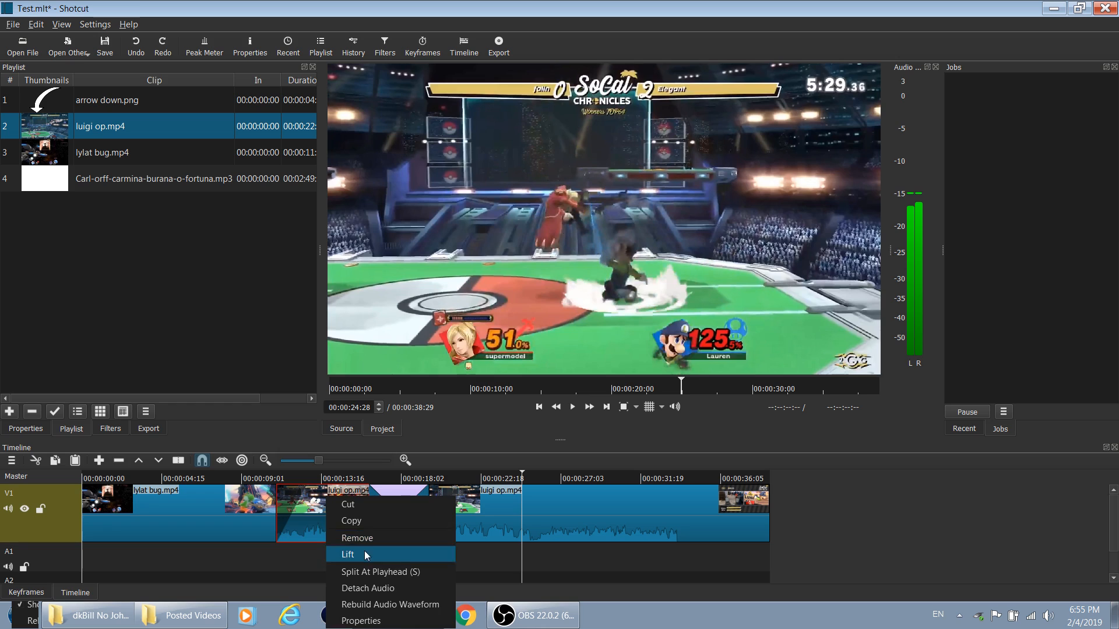
{"action": "left_click", "coordinate": [365, 550]}
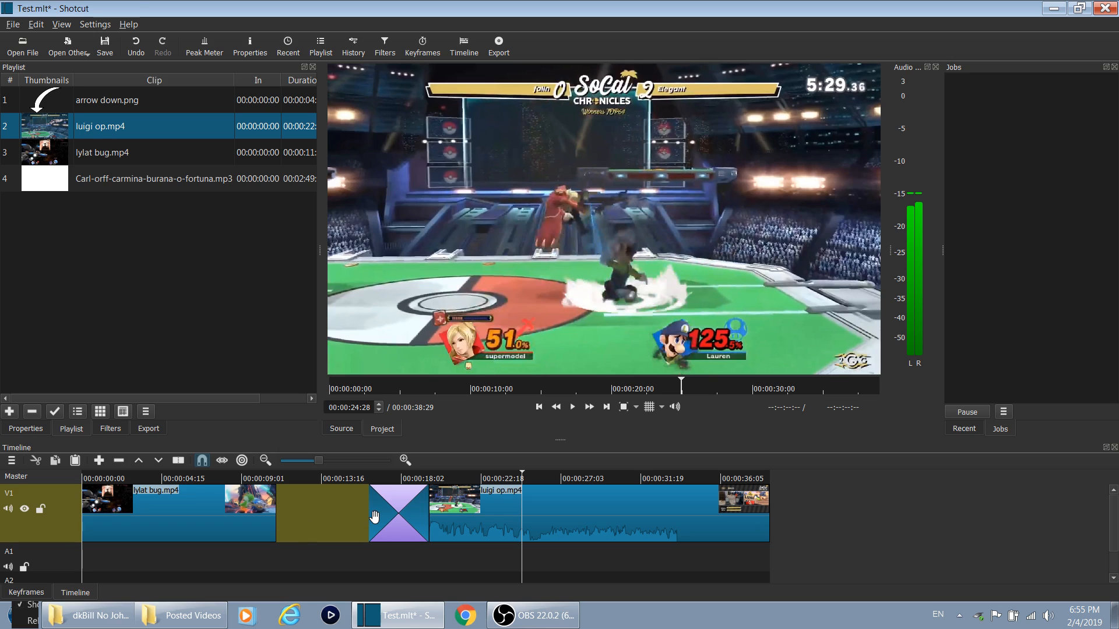
{"action": "left_click_drag", "start_coordinate": [404, 520], "coordinate": [311, 524]}
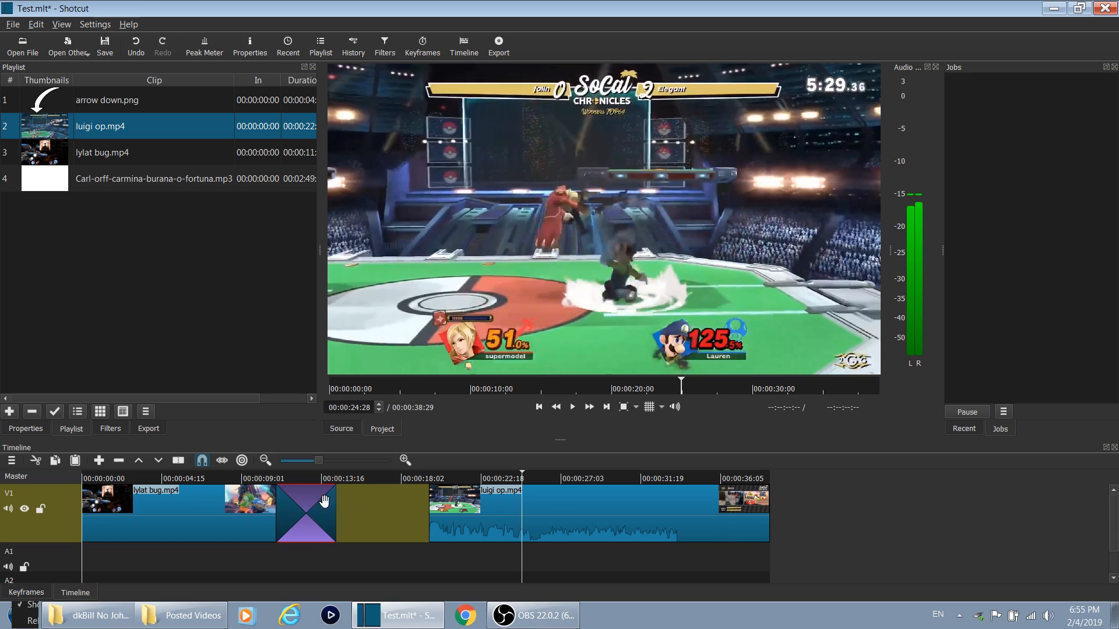
{"action": "left_click_drag", "start_coordinate": [315, 504], "coordinate": [407, 505]}
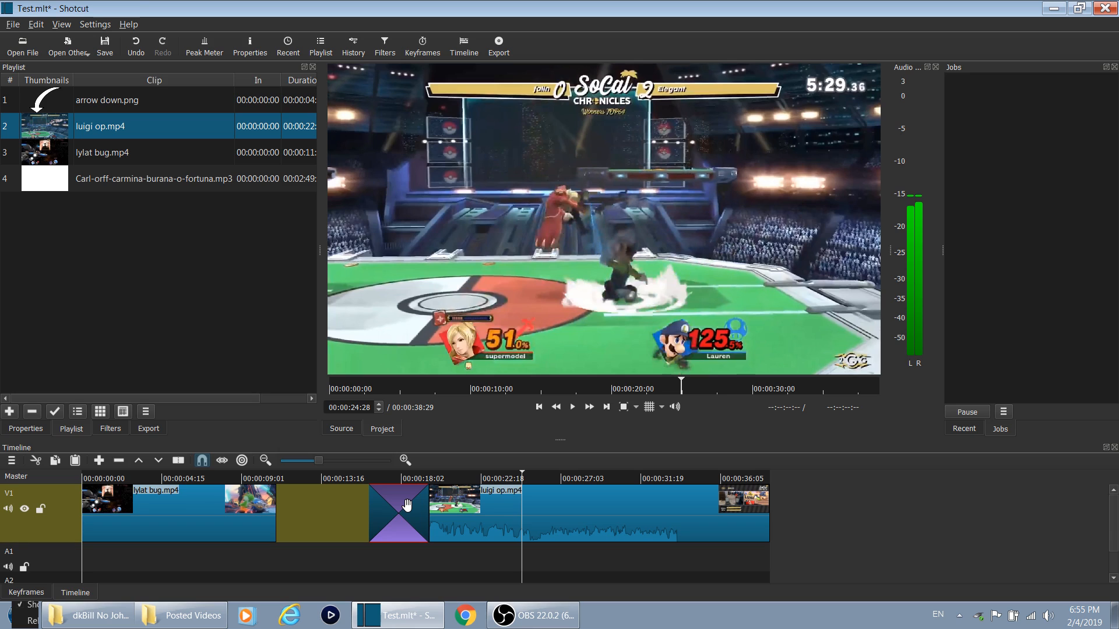
{"action": "left_click", "coordinate": [221, 521]}
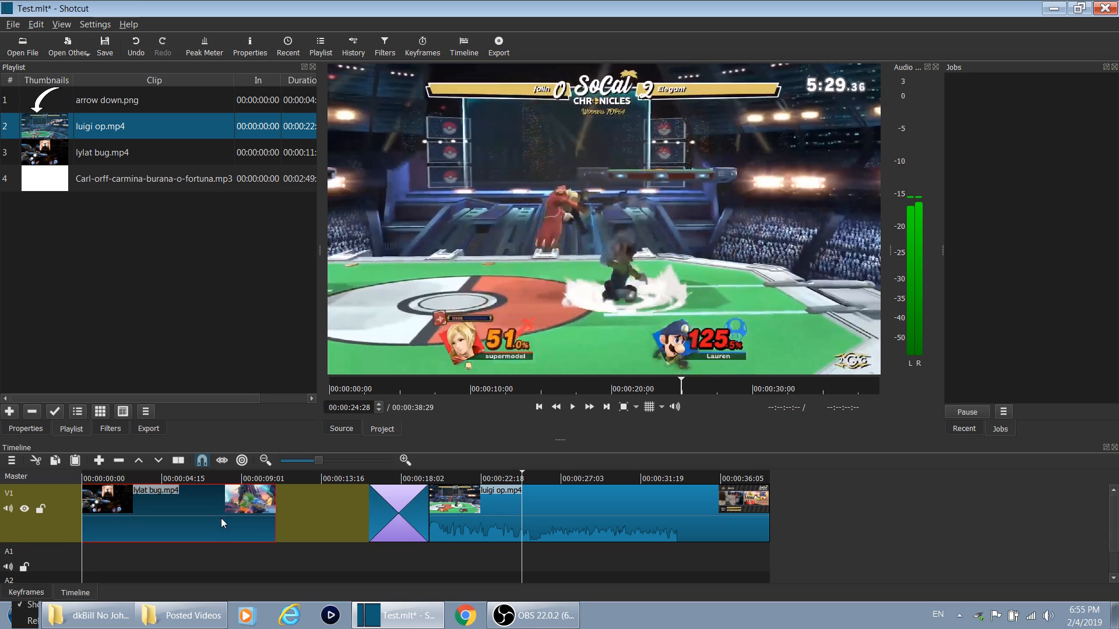
Place the luigi op source section in the V1 gap against the transition and extend its start back to lylat bug
{"action": "left_click", "coordinate": [344, 426]}
{"action": "left_click_drag", "start_coordinate": [574, 381], "coordinate": [374, 499]}
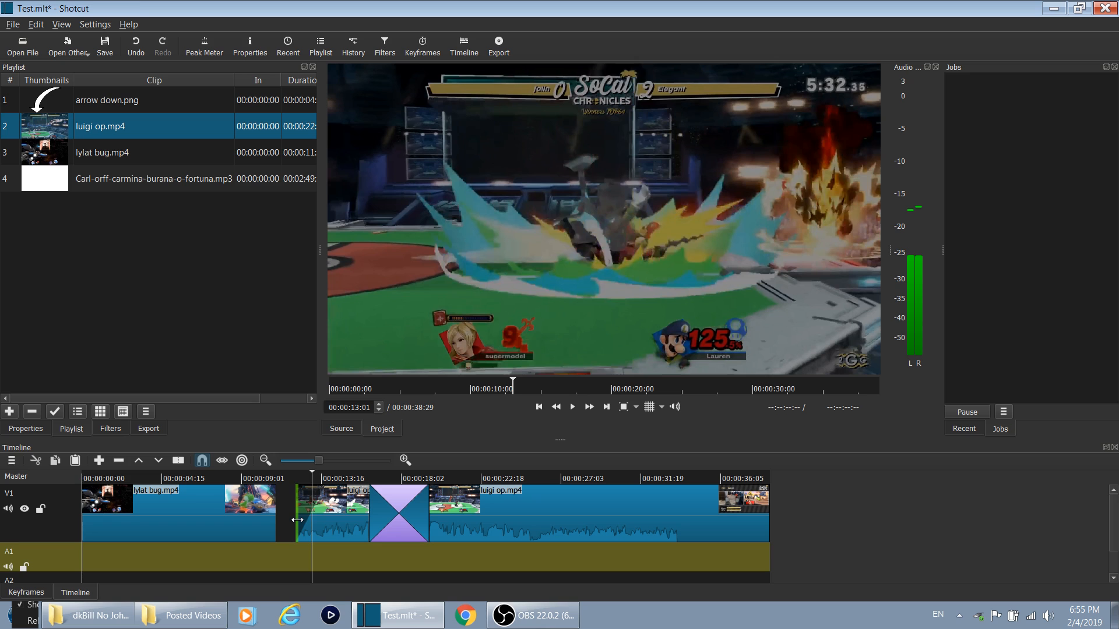
{"action": "left_click_drag", "start_coordinate": [297, 519], "coordinate": [277, 521]}
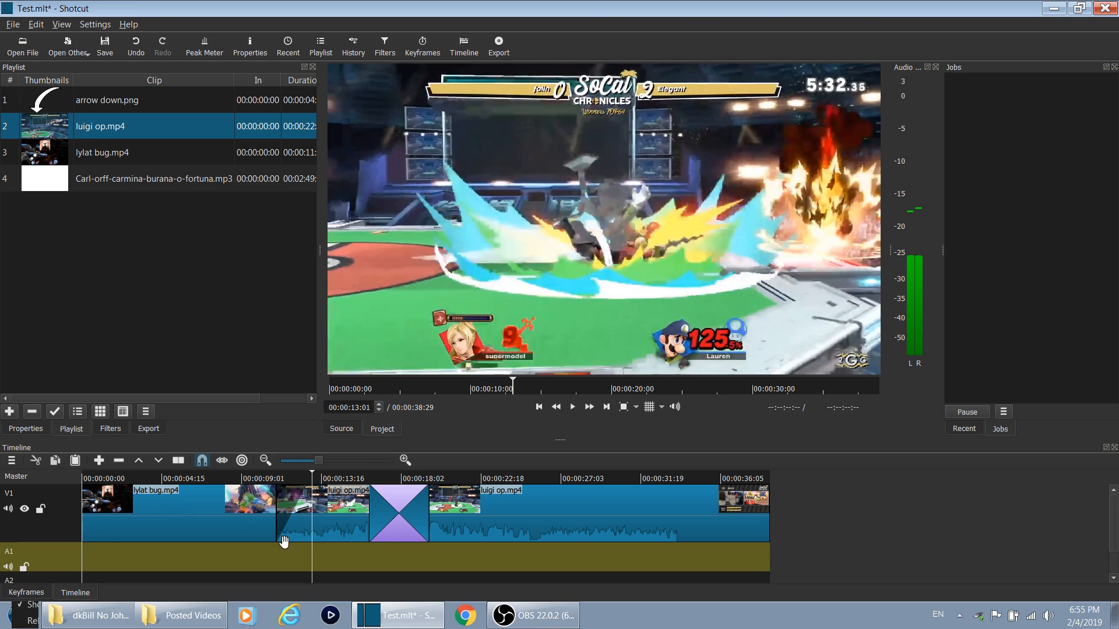
Remove the luigi op clip before the transition with Remove so the following clips close the gap
{"action": "right_click", "coordinate": [302, 516]}
{"action": "left_click", "coordinate": [352, 534]}
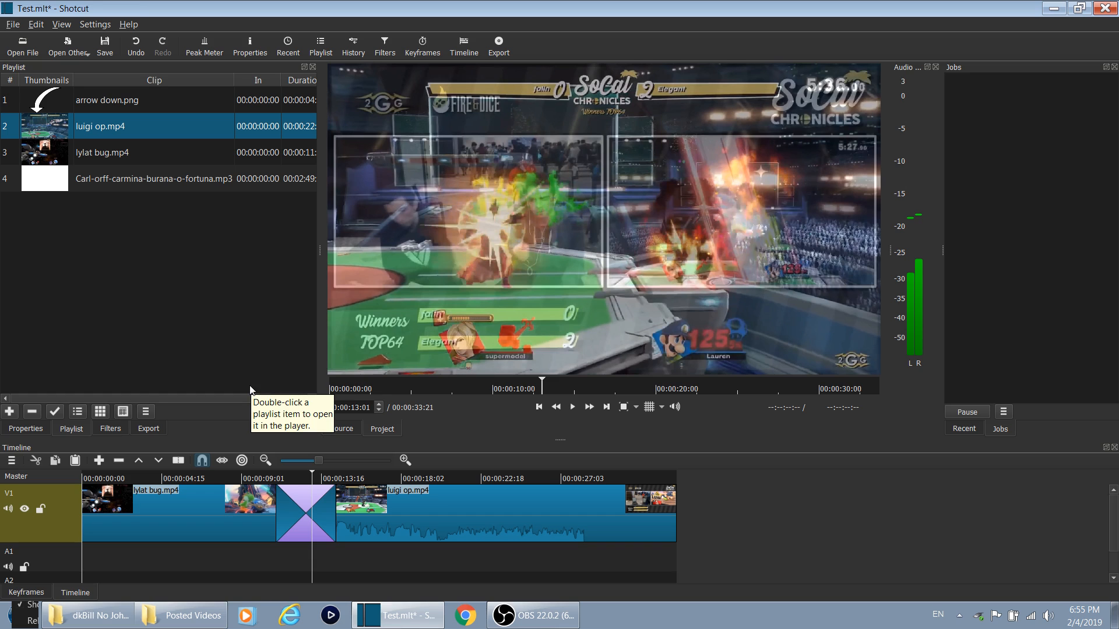
Insert ten consecutive copies of the very short luigi op clip on V1 between lylat bug and the transition, starting at 00:00:11:00
{"action": "left_click", "coordinate": [277, 481]}
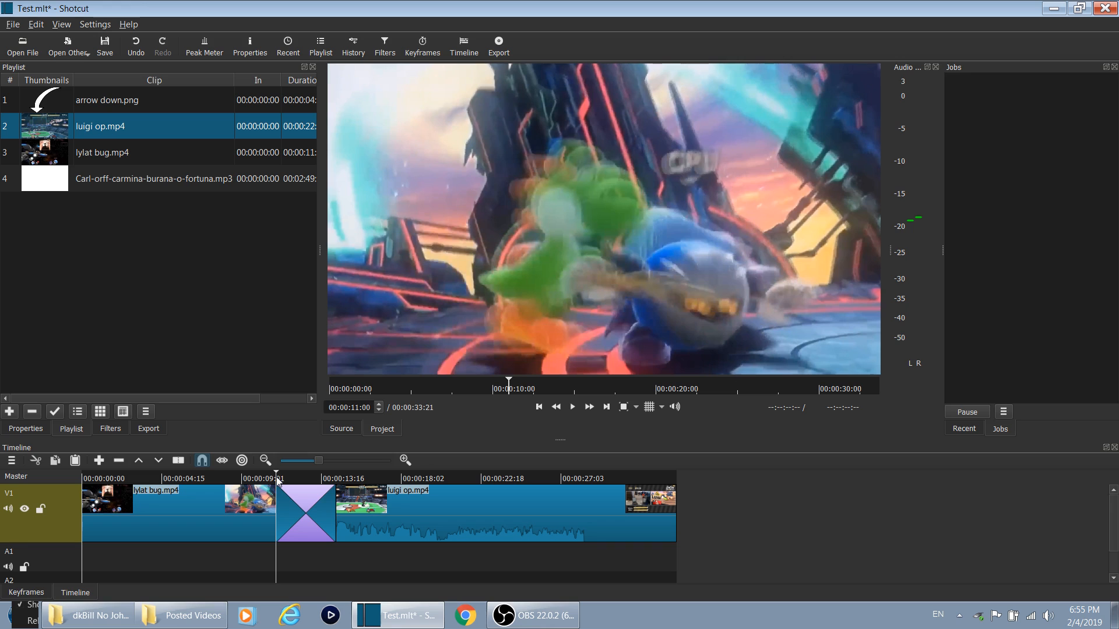
{"action": "left_click_drag", "start_coordinate": [298, 520], "coordinate": [314, 538]}
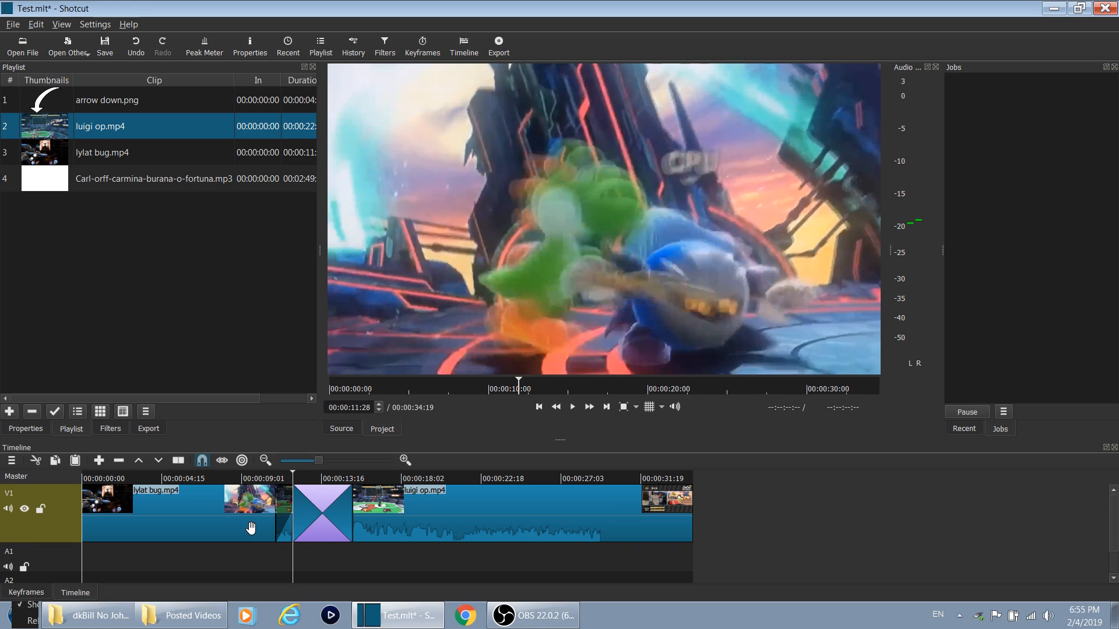
{"action": "key", "text": "ctrl+v"}
{"action": "key", "text": "ctrl+v"}
{"action": "key", "text": "ctrl+v"}
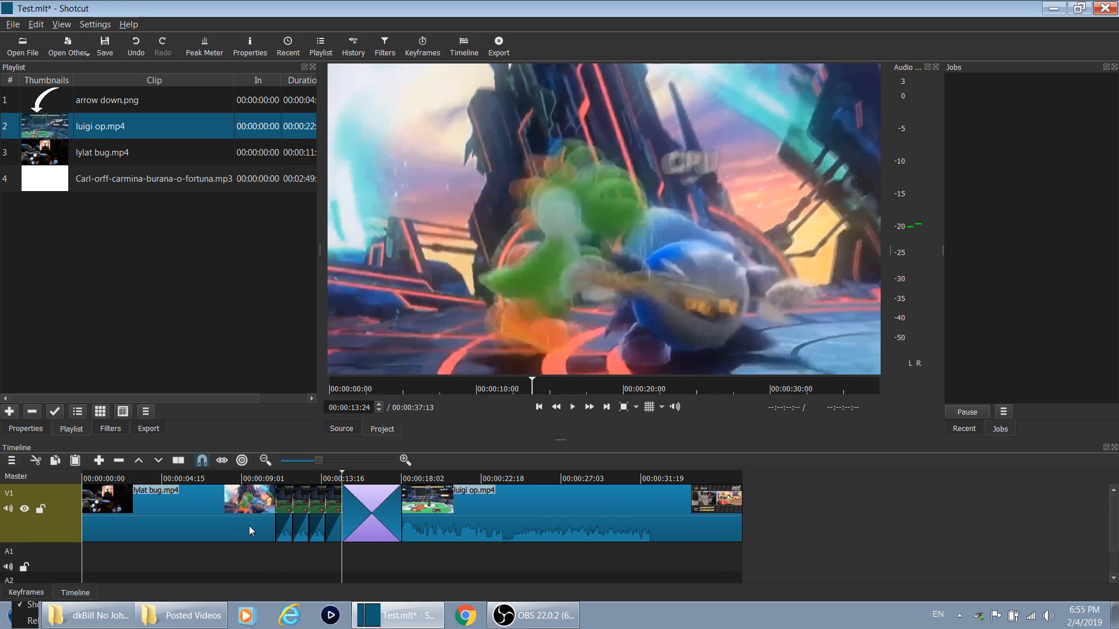
{"action": "key", "text": "ctrl+v"}
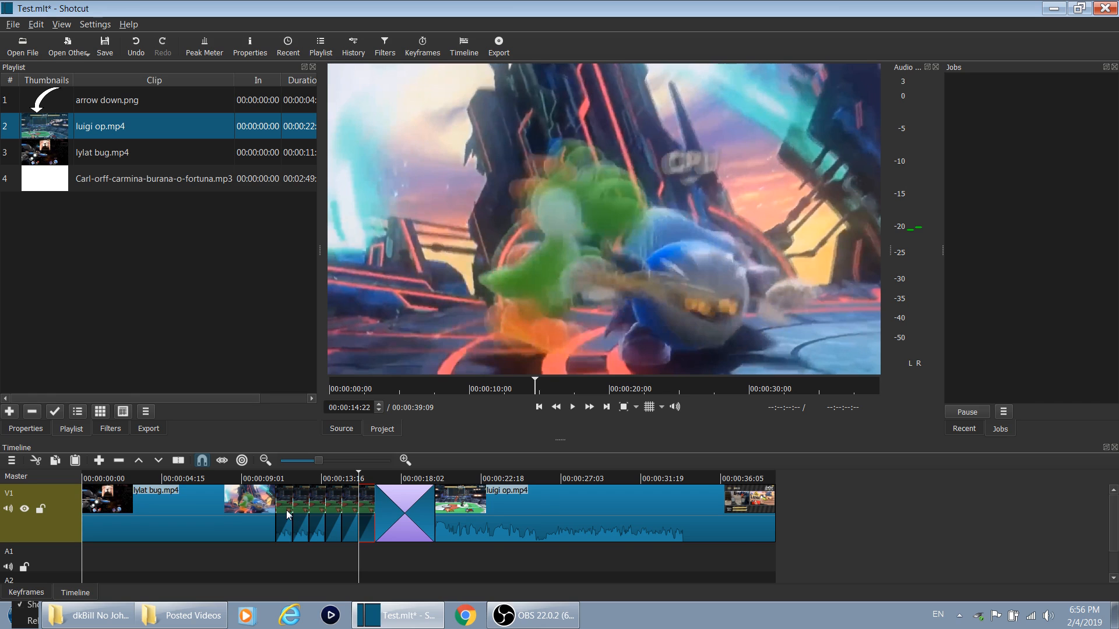
{"action": "key", "text": "ctrl+v"}
{"action": "key", "text": "ctrl+v"}
{"action": "key", "text": "ctrl+v"}
{"action": "key", "text": "ctrl+v"}
Lift the first two short luigi op copies after lylat bug off V1 without shifting the other clips
{"action": "right_click", "coordinate": [287, 513]}
{"action": "key", "text": "Escape"}
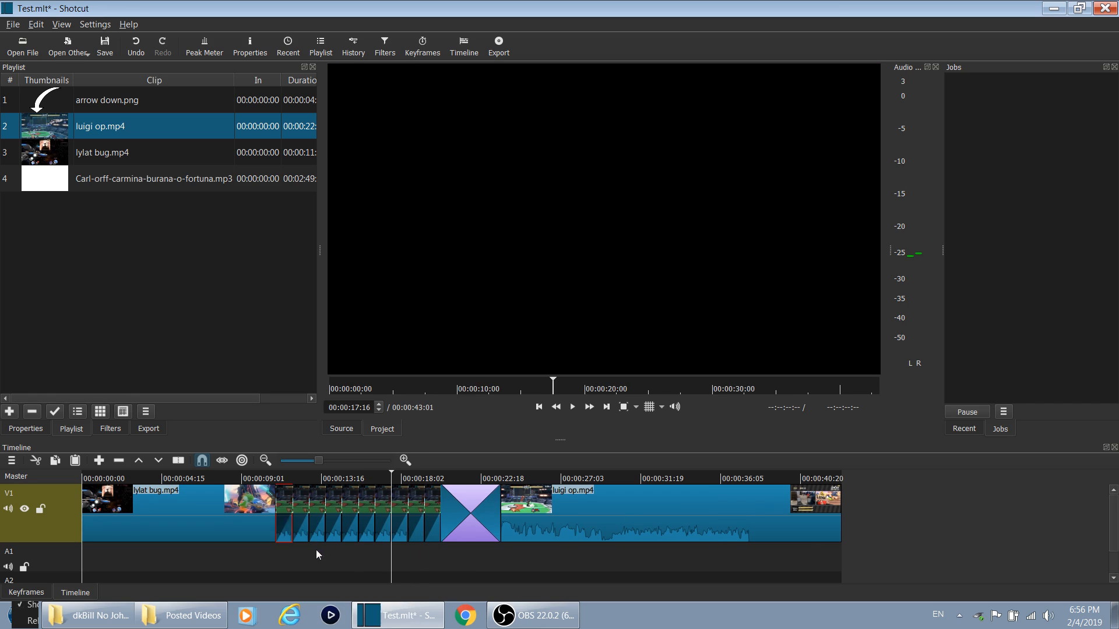
{"action": "key", "text": "z"}
{"action": "right_click", "coordinate": [298, 516]}
{"action": "left_click", "coordinate": [343, 554]}
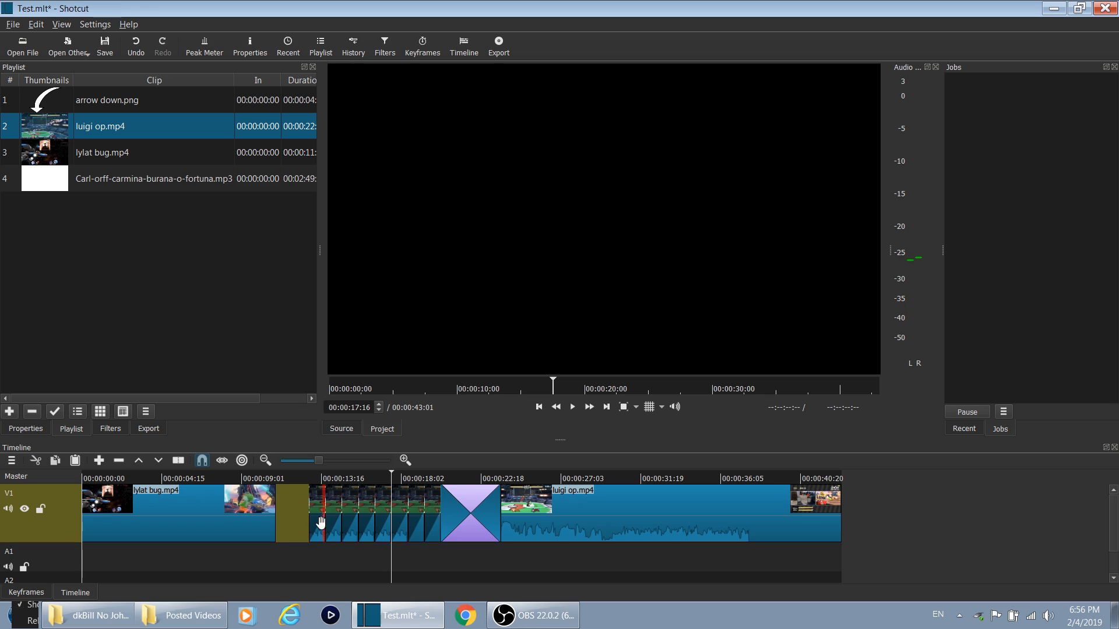
Lift the next two short luigi op copies at the start of the remaining row off V1, leaving a gap
{"action": "right_click", "coordinate": [323, 520]}
{"action": "left_click", "coordinate": [373, 554]}
{"action": "right_click", "coordinate": [338, 520]}
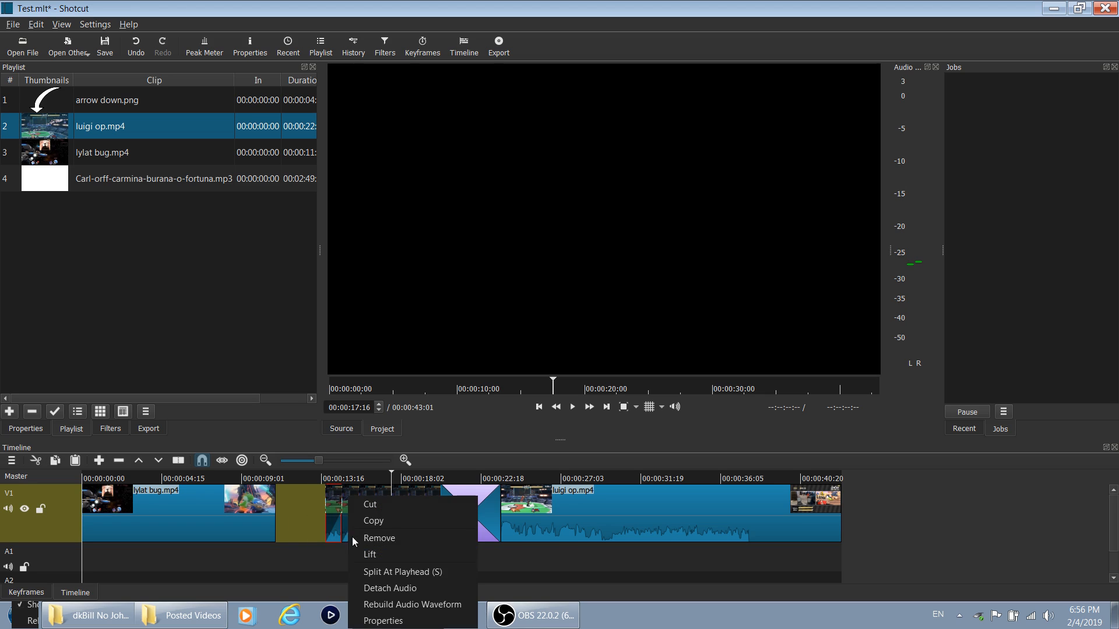
{"action": "left_click", "coordinate": [379, 554]}
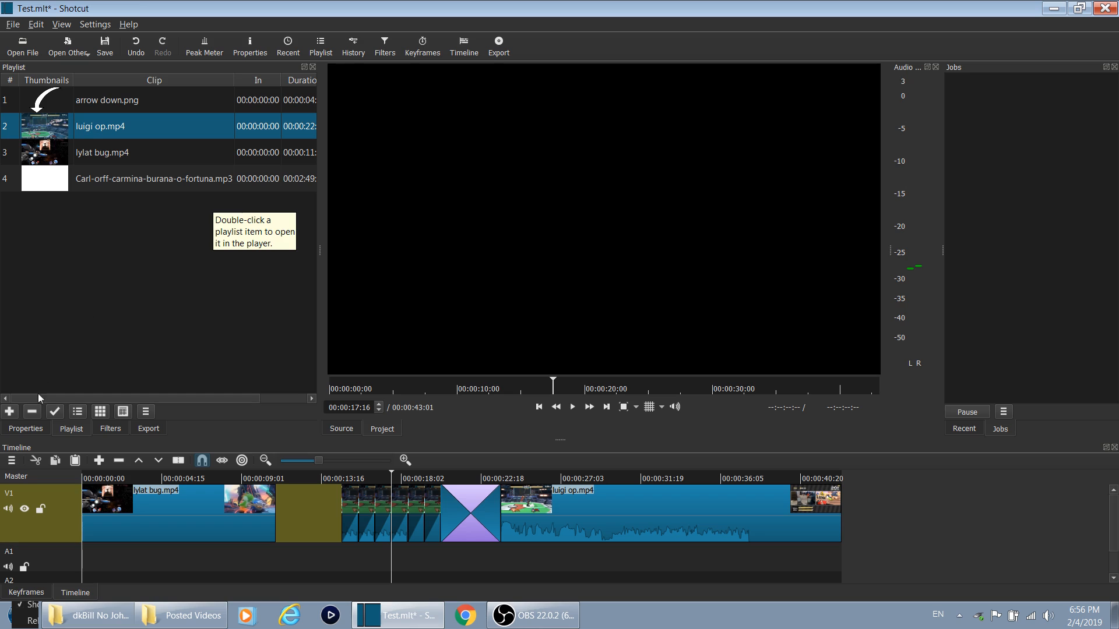
View the properties of the long luigi op clip after the transition
{"action": "left_click", "coordinate": [25, 432]}
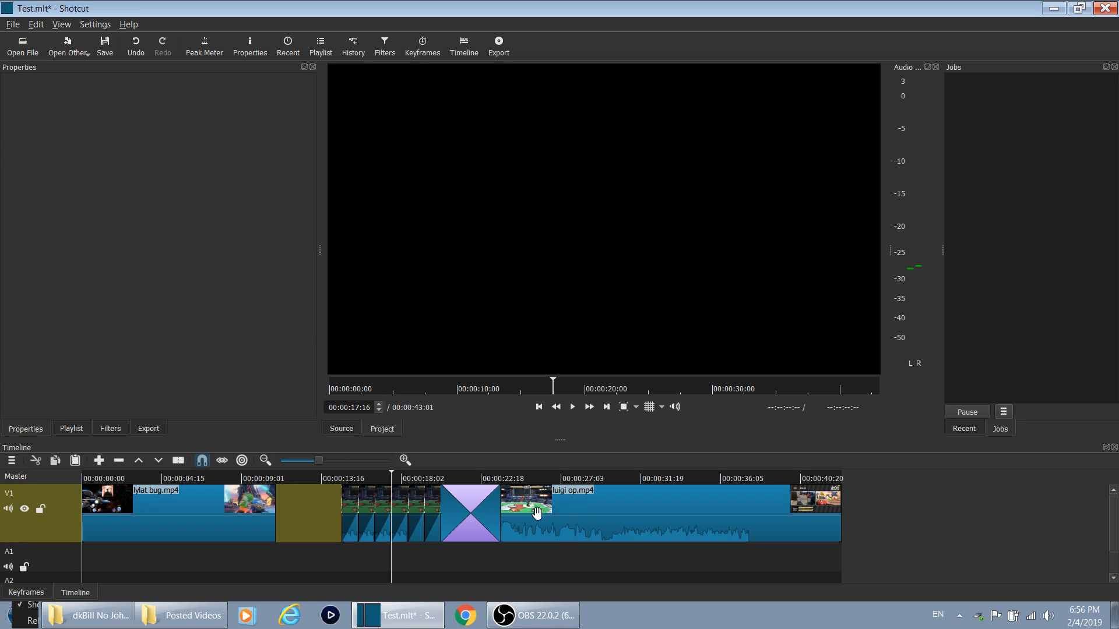
{"action": "left_click", "coordinate": [575, 510]}
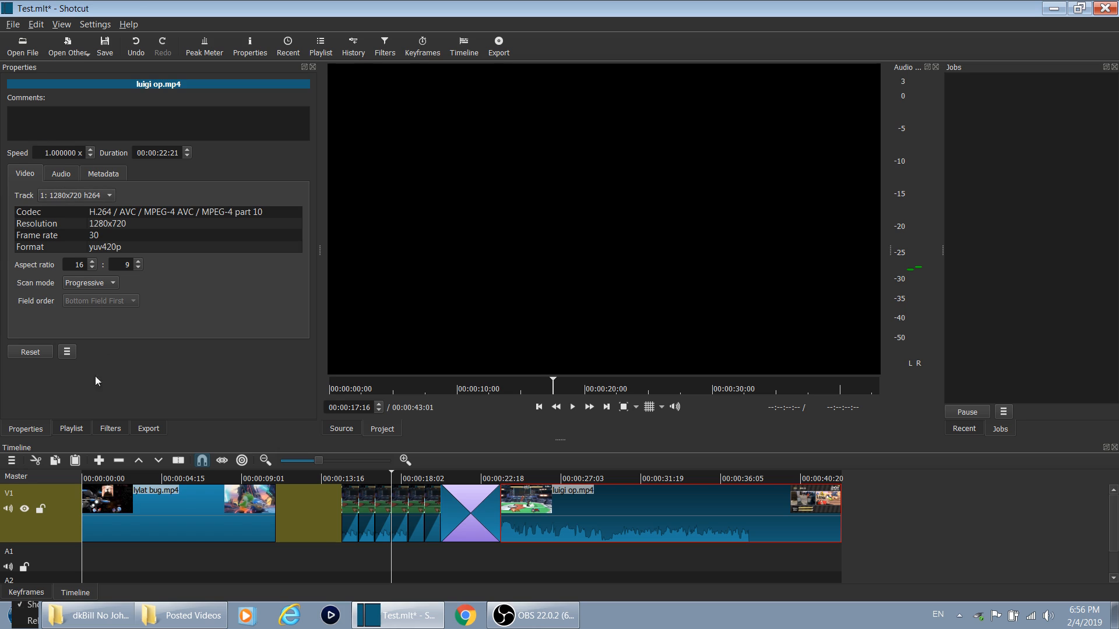
Place arrow down.png from the playlist on V1 at about 00:00:13:00, overwriting the first short luigi op copies
{"action": "left_click", "coordinate": [71, 429]}
{"action": "left_click_drag", "start_coordinate": [51, 102], "coordinate": [312, 511]}
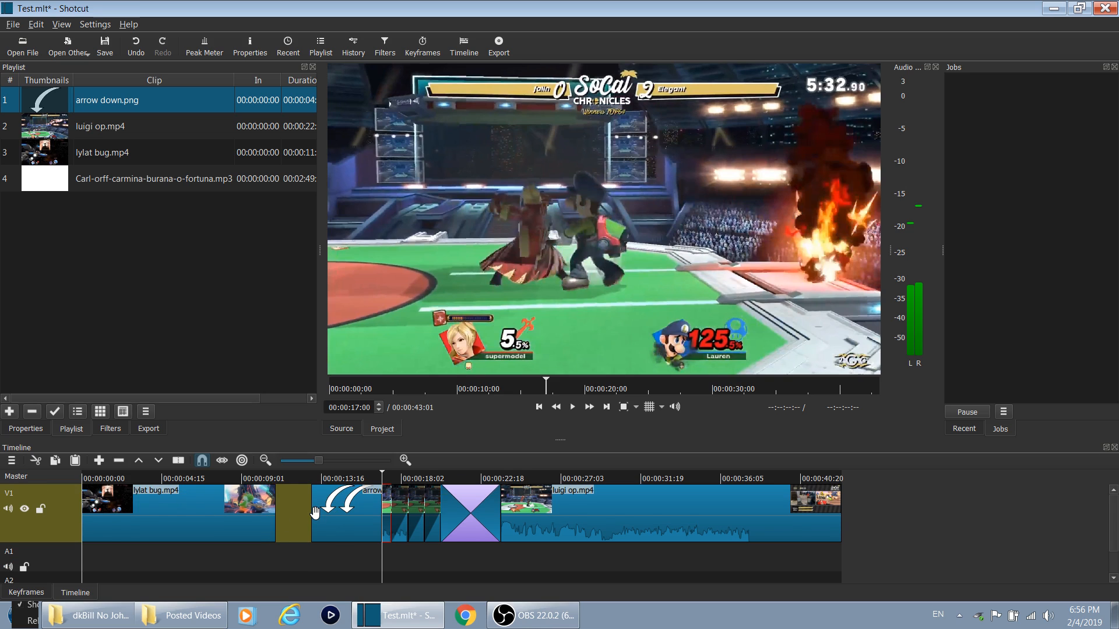
Add a video track and put the arrow down clip on V2 with a duration of 00:00:01:28, ending at 00:00:17:00
{"action": "left_click", "coordinate": [12, 461]}
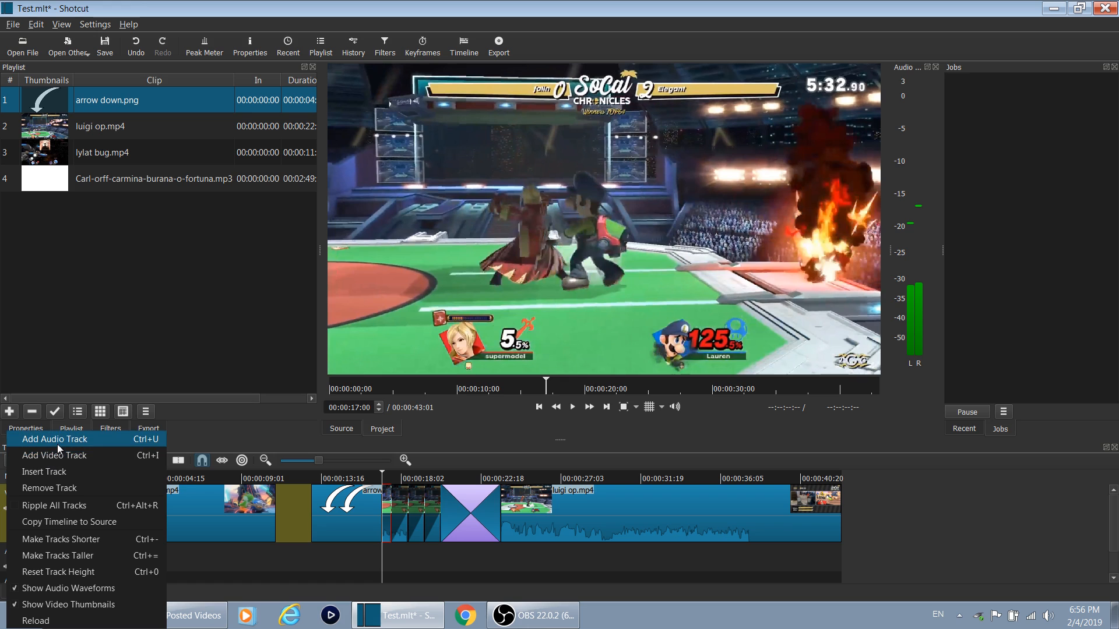
{"action": "left_click", "coordinate": [73, 456]}
{"action": "left_click_drag", "start_coordinate": [334, 567], "coordinate": [358, 512]}
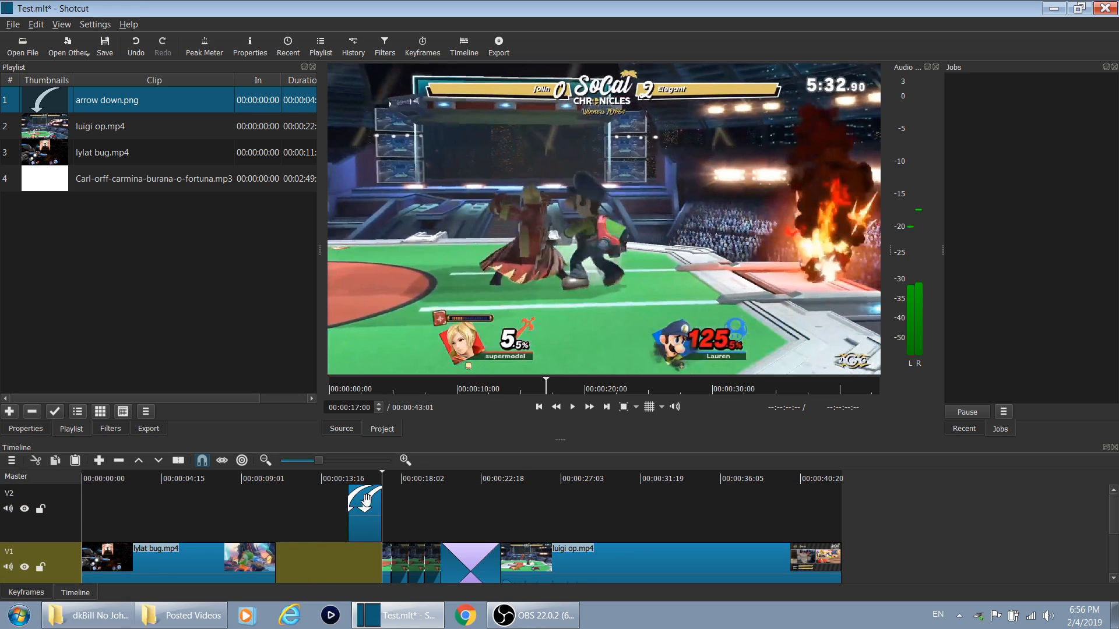
{"action": "left_click", "coordinate": [366, 502]}
{"action": "scroll", "coordinate": [453, 506], "scroll_direction": "down", "scroll_amount": 2}
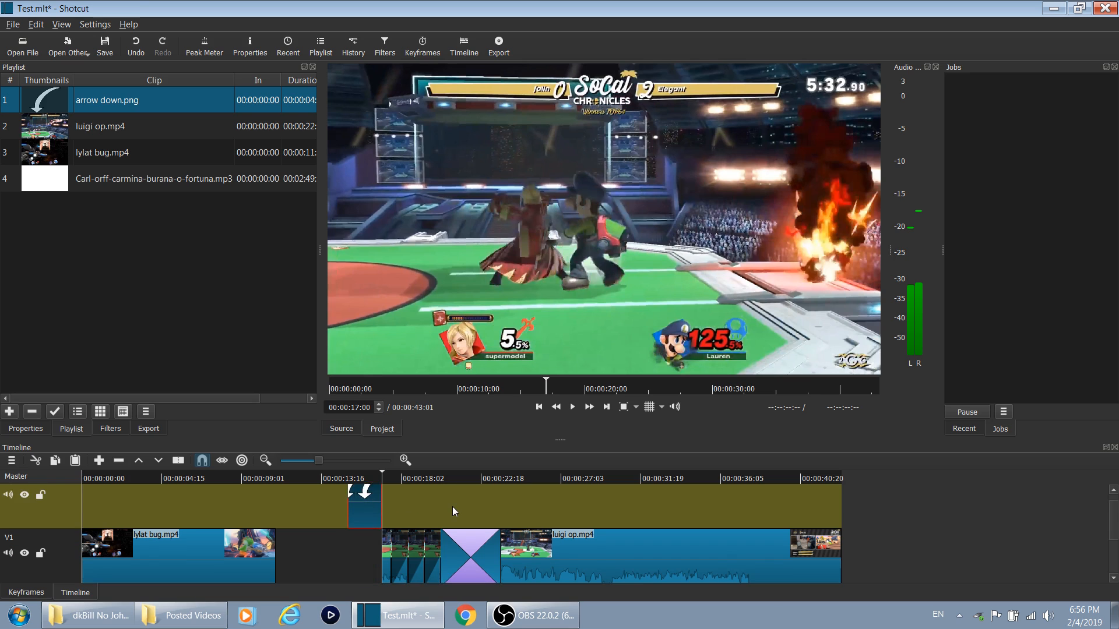
{"action": "scroll", "coordinate": [448, 508], "scroll_direction": "up", "scroll_amount": 2}
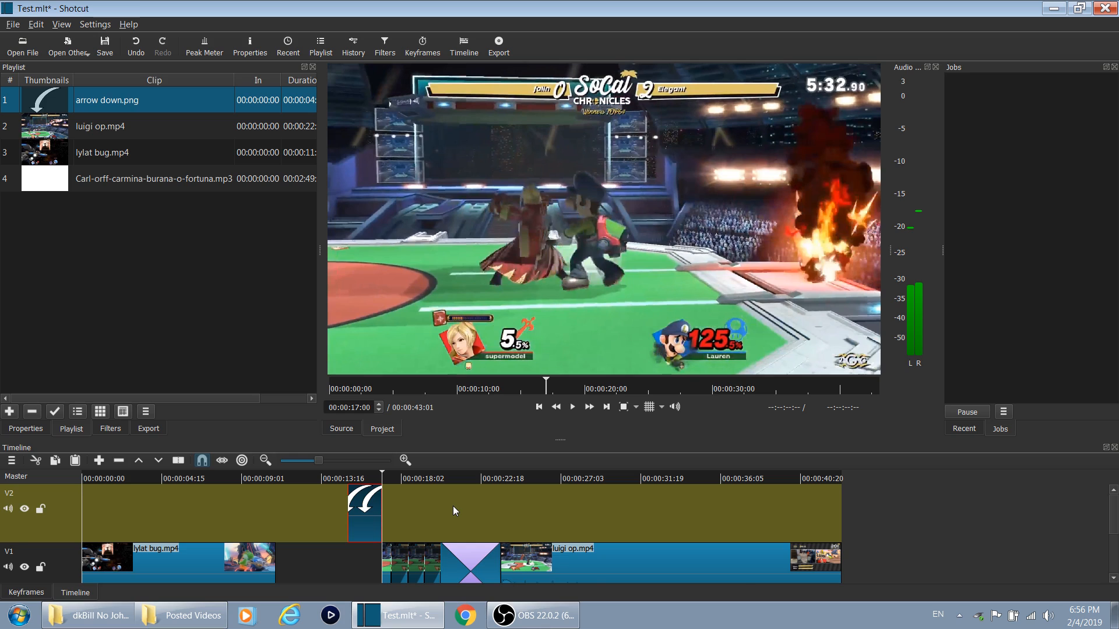
{"action": "scroll", "coordinate": [453, 511], "scroll_direction": "down", "scroll_amount": 1}
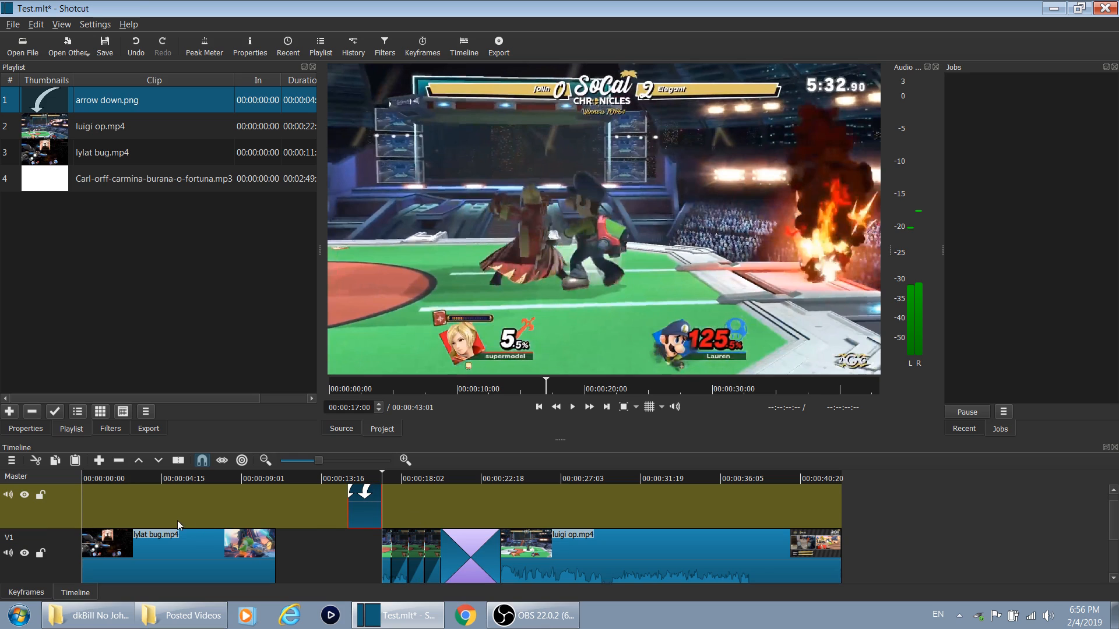
Preview the arrow down clip over the V1 gap at about 00:00:15:10 and view its image properties
{"action": "left_click", "coordinate": [360, 479]}
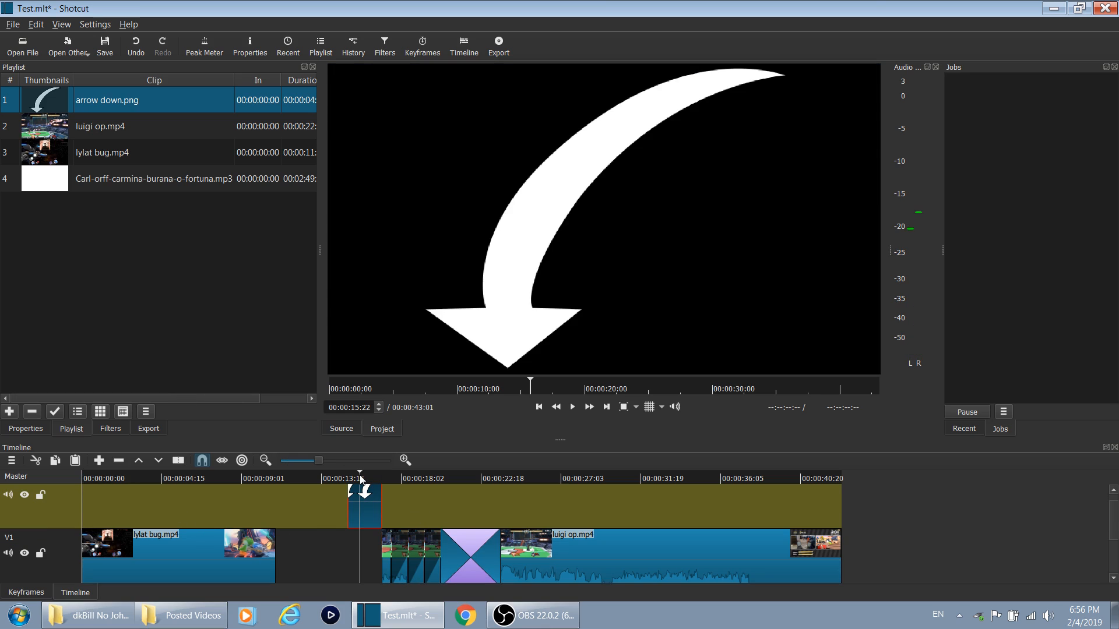
{"action": "left_click_drag", "start_coordinate": [360, 479], "coordinate": [352, 477]}
{"action": "left_click", "coordinate": [26, 430]}
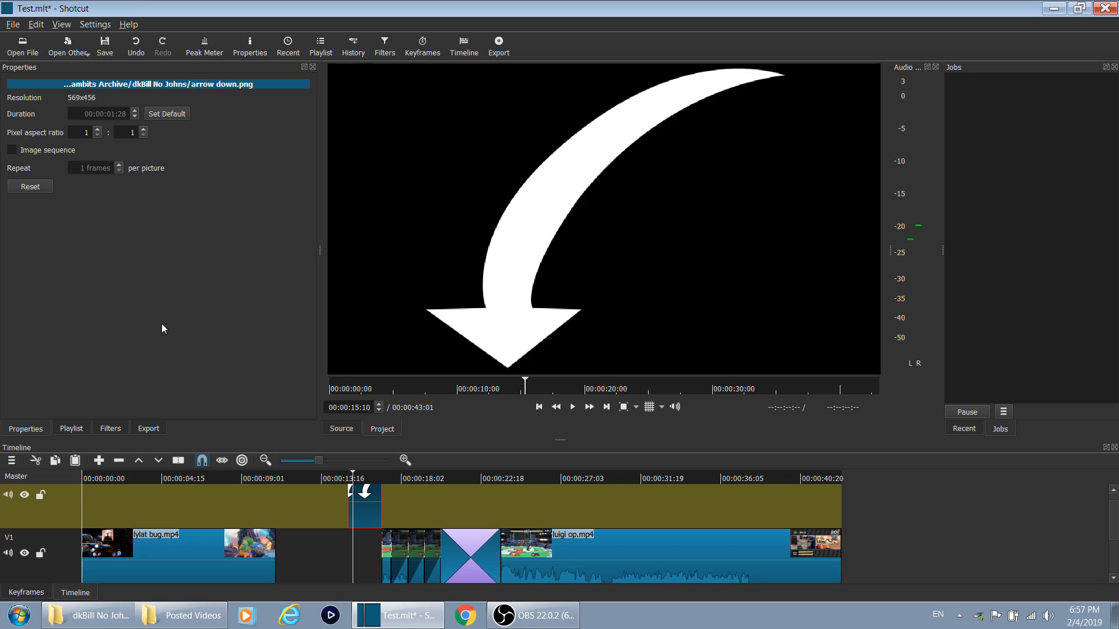
{"action": "left_click", "coordinate": [82, 429]}
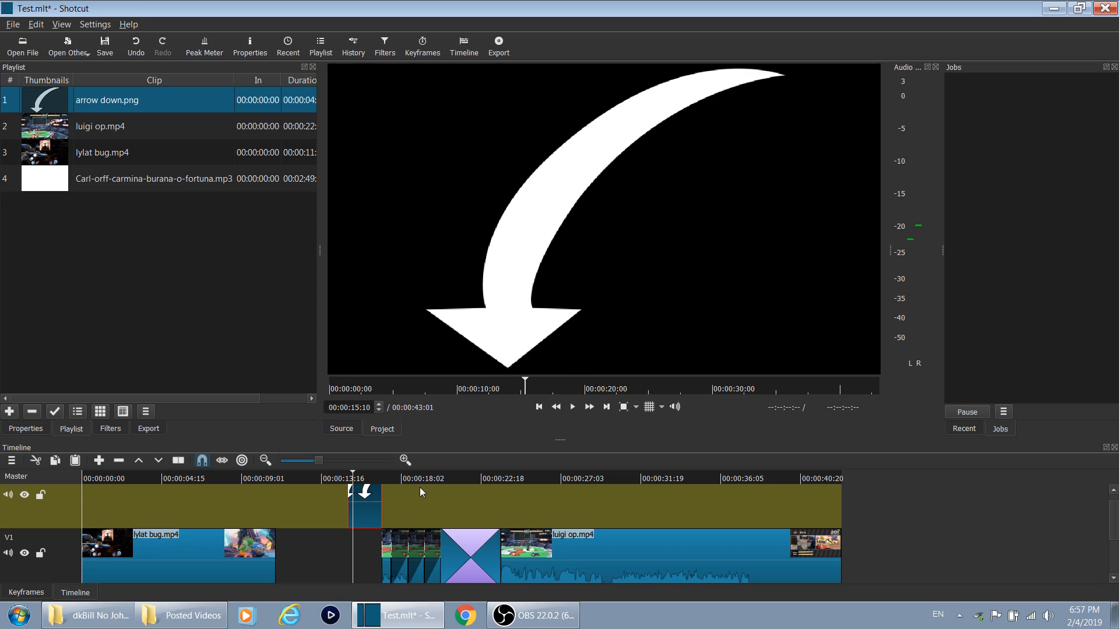
{"action": "left_click", "coordinate": [411, 481]}
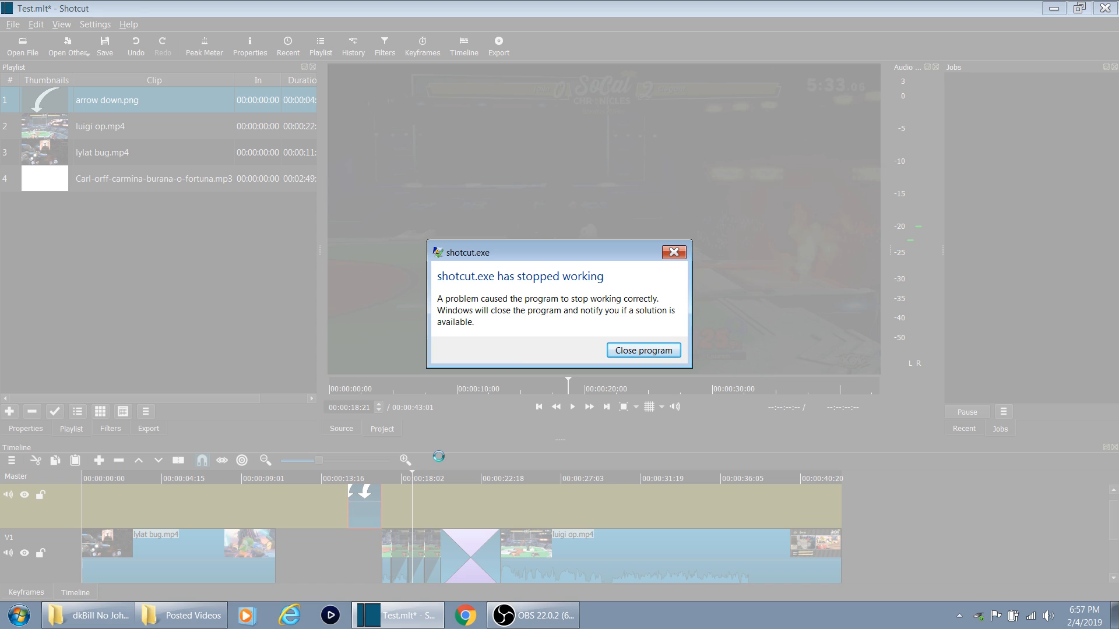
Close the crashed Shotcut program and reopen the recent project Test.mlt with its recovered edits
{"action": "left_click", "coordinate": [643, 351]}
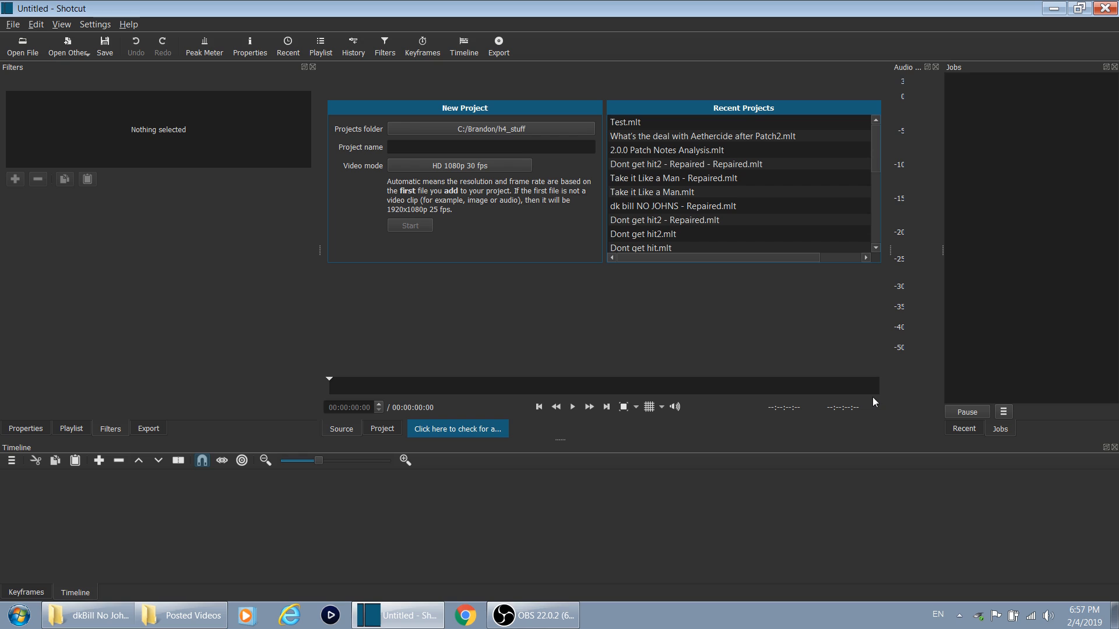
{"action": "left_click", "coordinate": [642, 123]}
{"action": "left_click", "coordinate": [616, 320]}
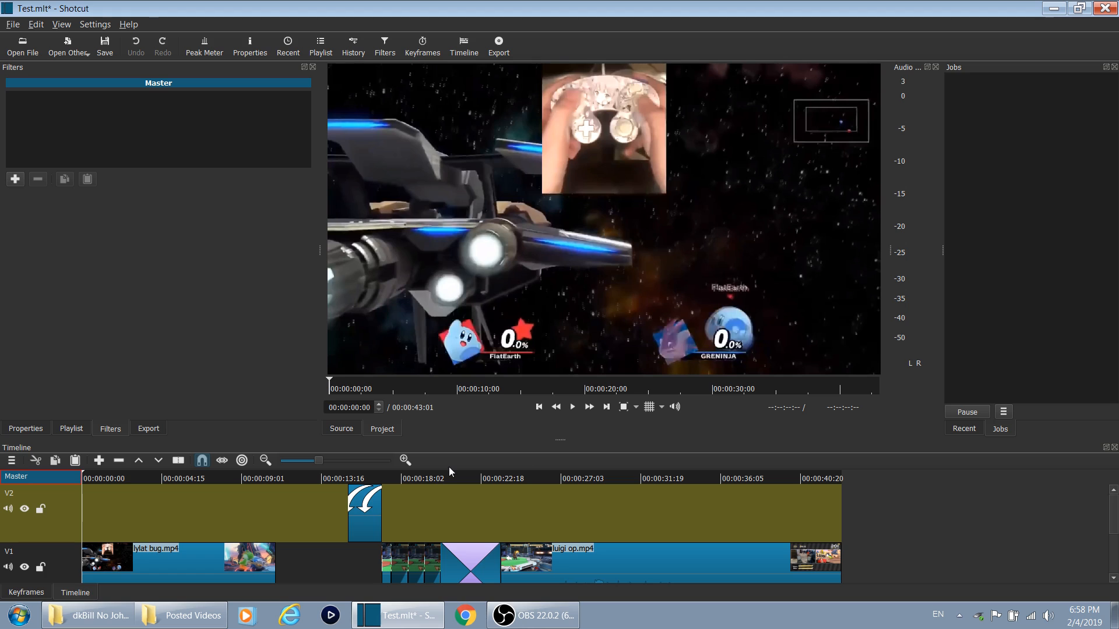
Move the arrow down clip along V2 over the long luigi op clip, starting at about 00:00:26:17, and preview the overlay
{"action": "left_click", "coordinate": [432, 480]}
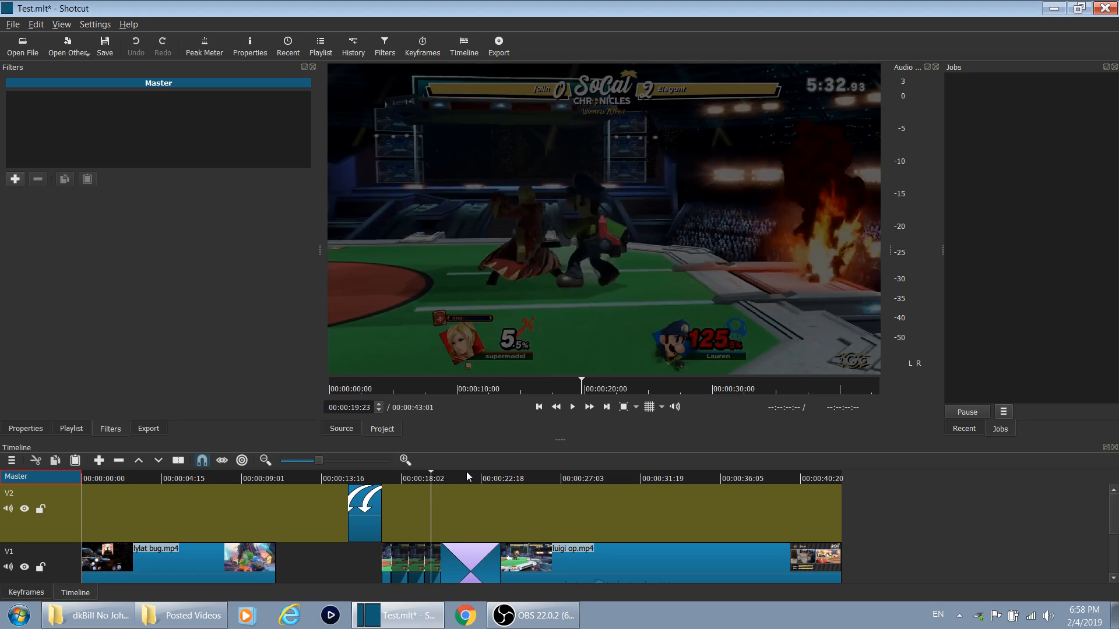
{"action": "left_click", "coordinate": [346, 479]}
{"action": "left_click", "coordinate": [358, 478]}
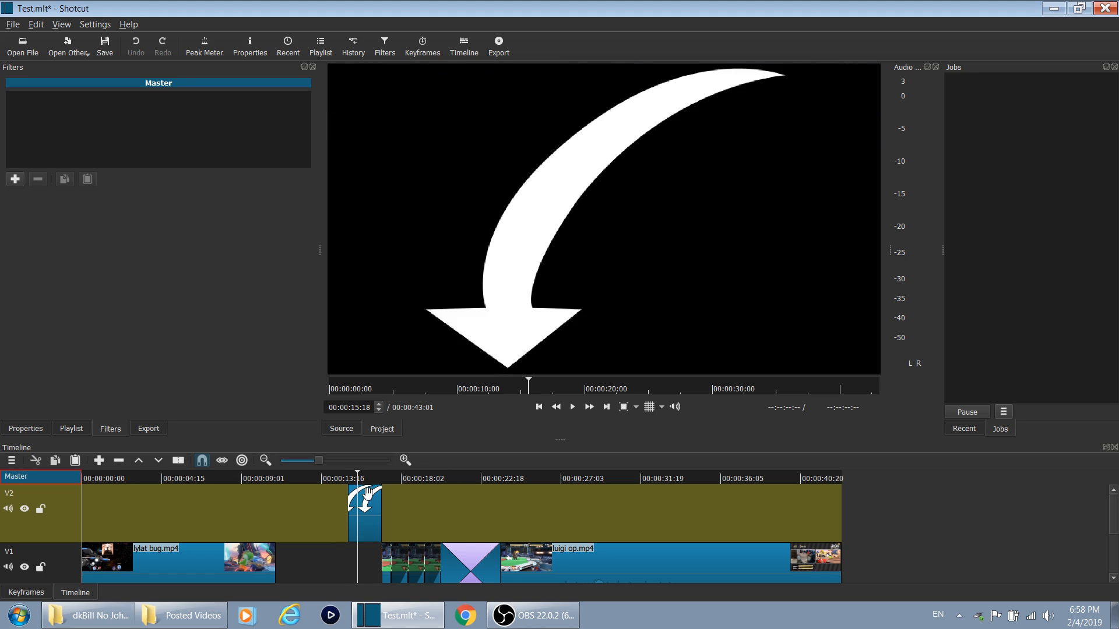
{"action": "left_click_drag", "start_coordinate": [367, 493], "coordinate": [577, 512]}
{"action": "left_click", "coordinate": [551, 477]}
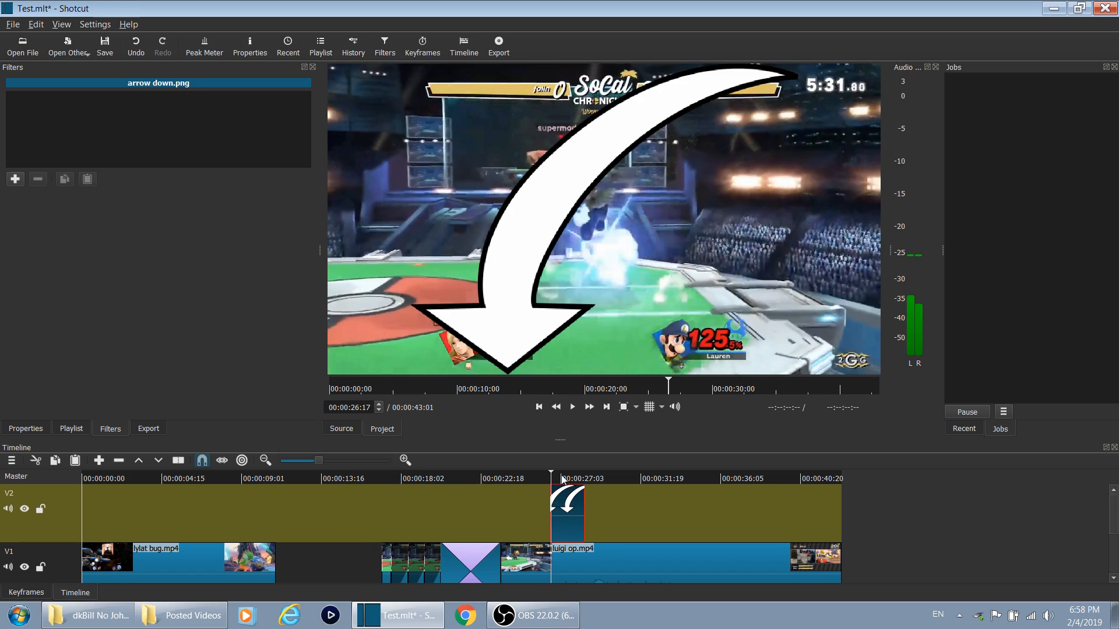
{"action": "left_click", "coordinate": [562, 479]}
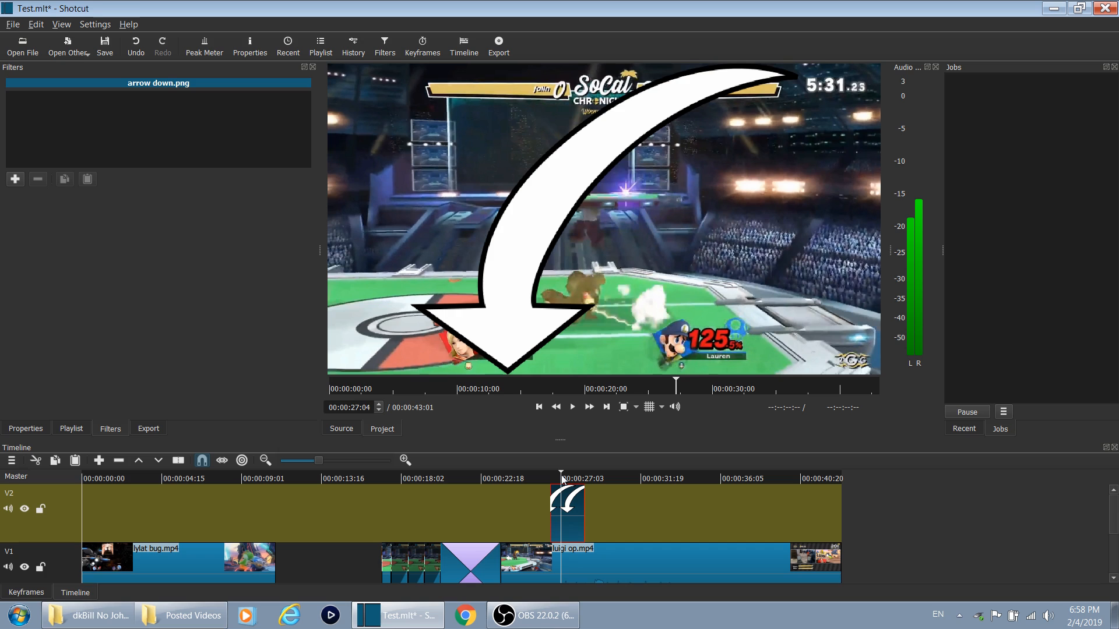
{"action": "left_click", "coordinate": [541, 475]}
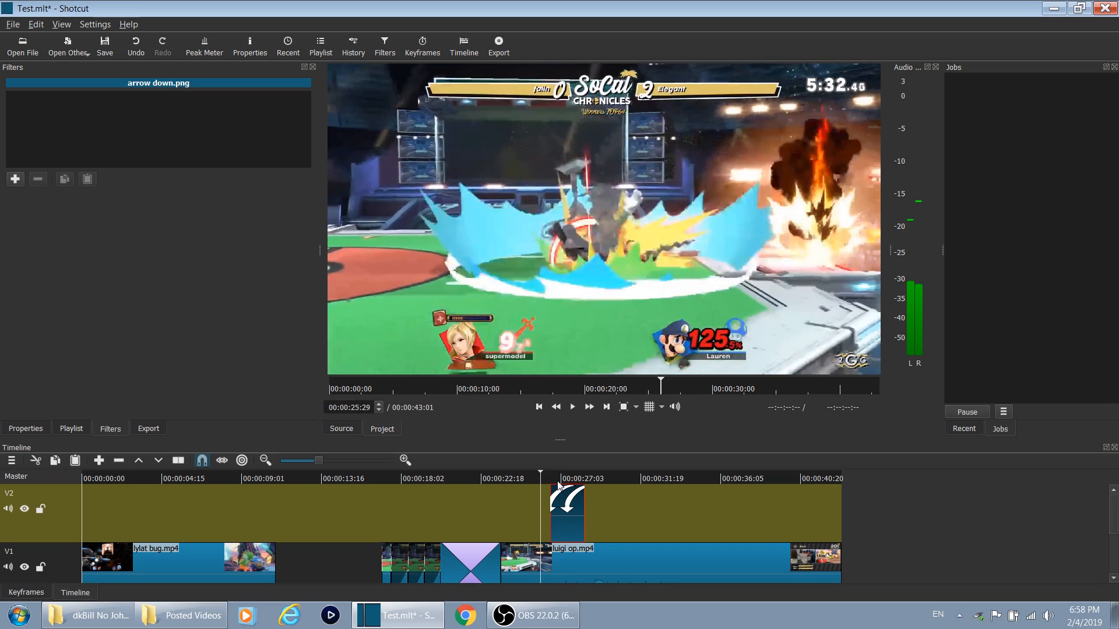
{"action": "left_click", "coordinate": [557, 477]}
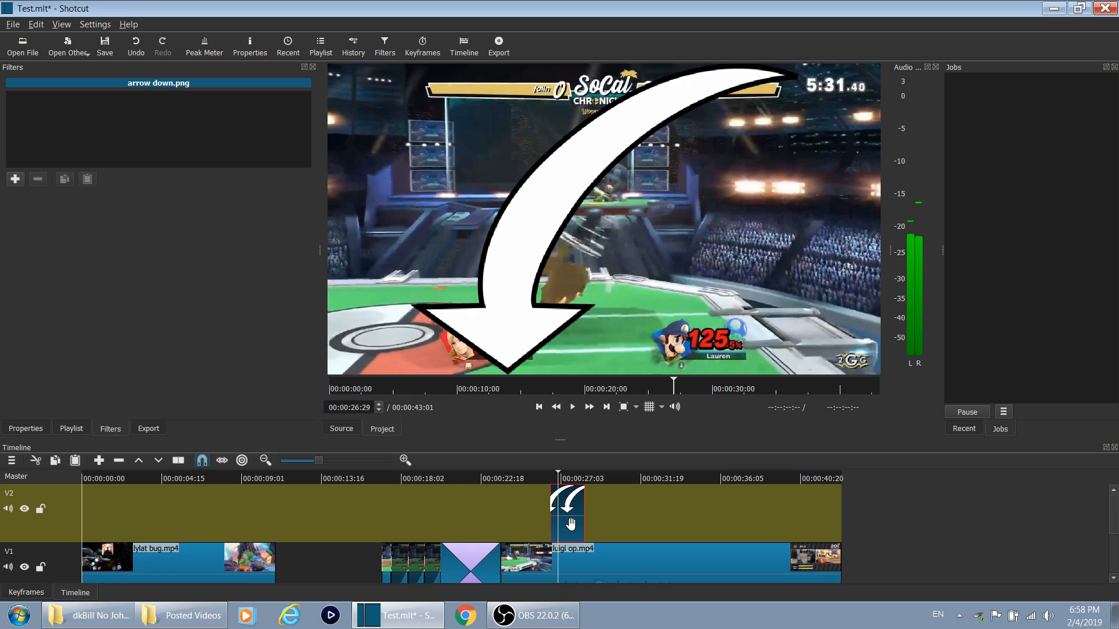
Add a Size and Position filter to the arrow and shrink it to about 299 x 240 at position 512, 639, above the character on the left
{"action": "left_click", "coordinate": [15, 179]}
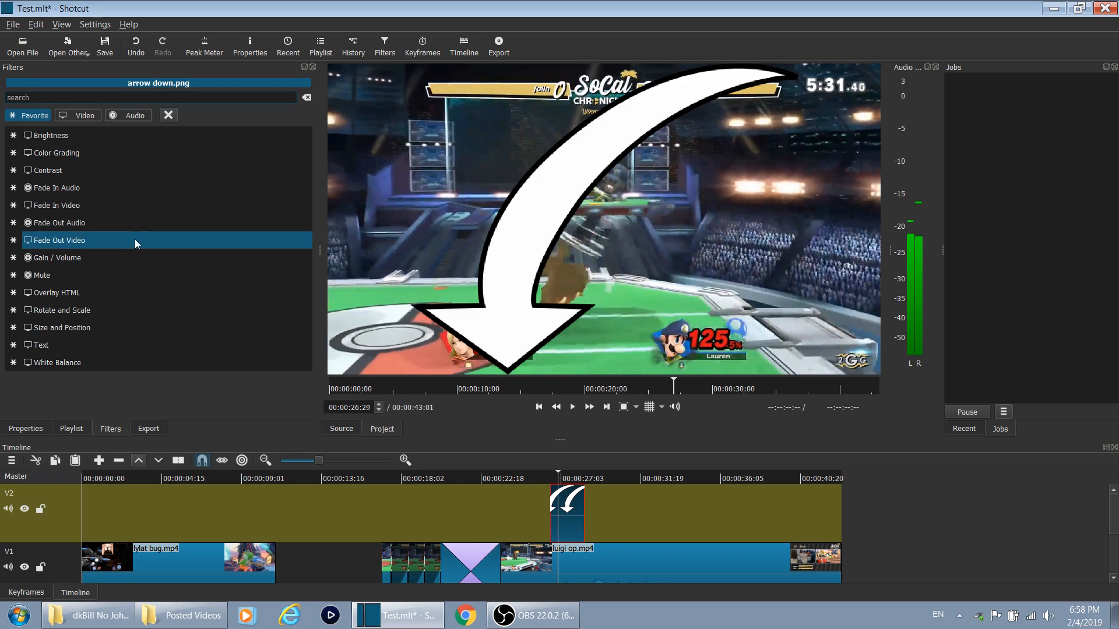
{"action": "left_click", "coordinate": [99, 325]}
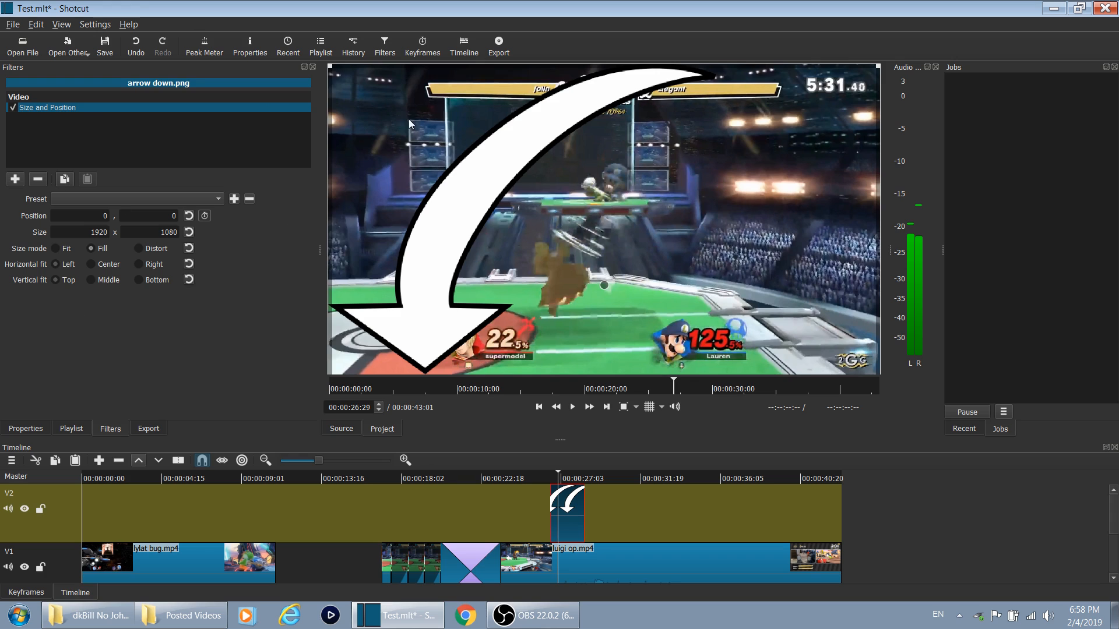
{"action": "left_click_drag", "start_coordinate": [329, 65], "coordinate": [606, 251]}
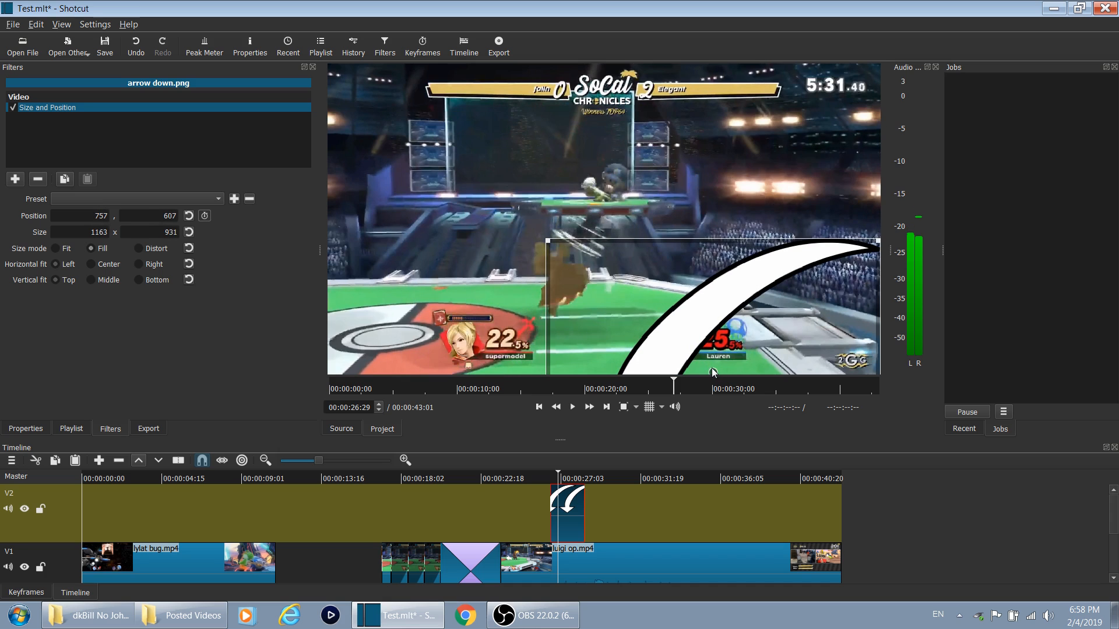
{"action": "left_click_drag", "start_coordinate": [712, 368], "coordinate": [613, 241]}
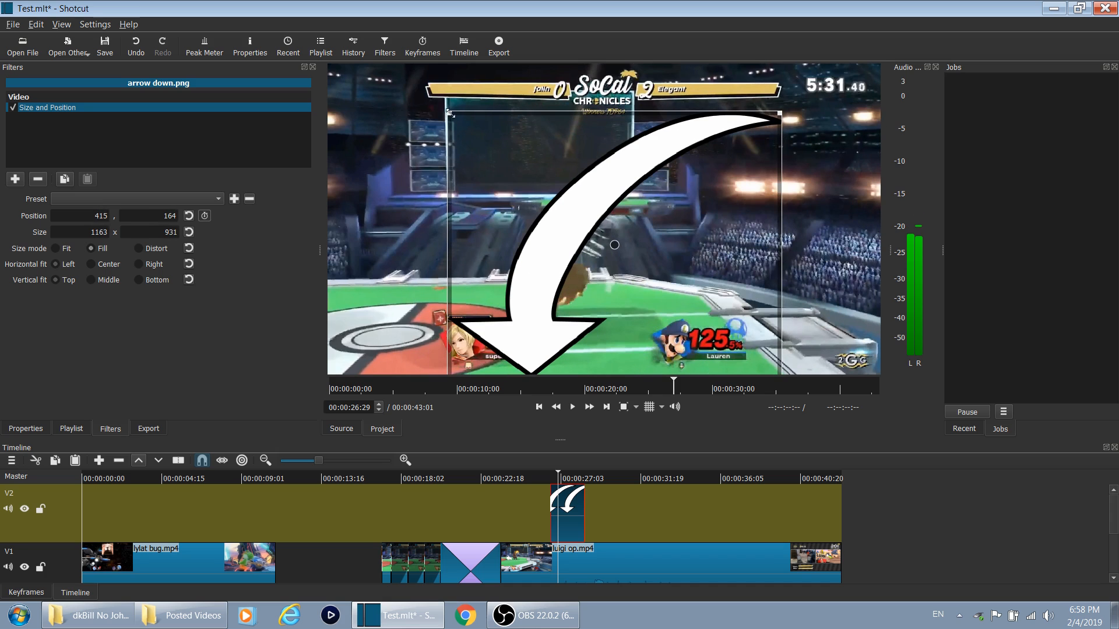
{"action": "left_click_drag", "start_coordinate": [450, 112], "coordinate": [514, 282]}
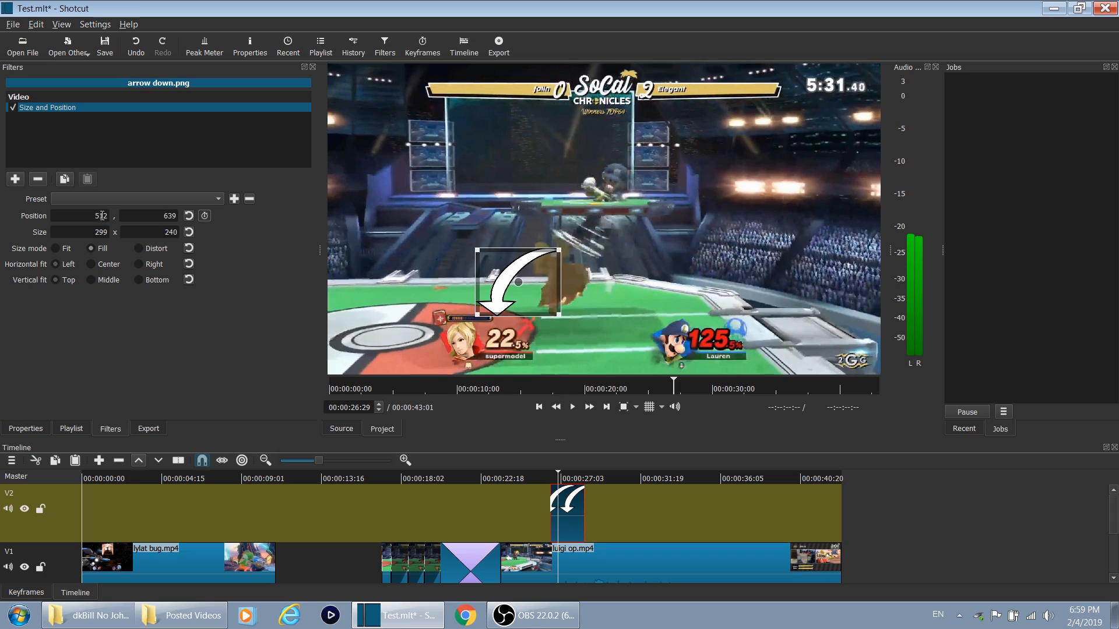
Turn on keyframes for the arrow's position and move the first keyframe to the start of the clip
{"action": "left_click", "coordinate": [204, 216]}
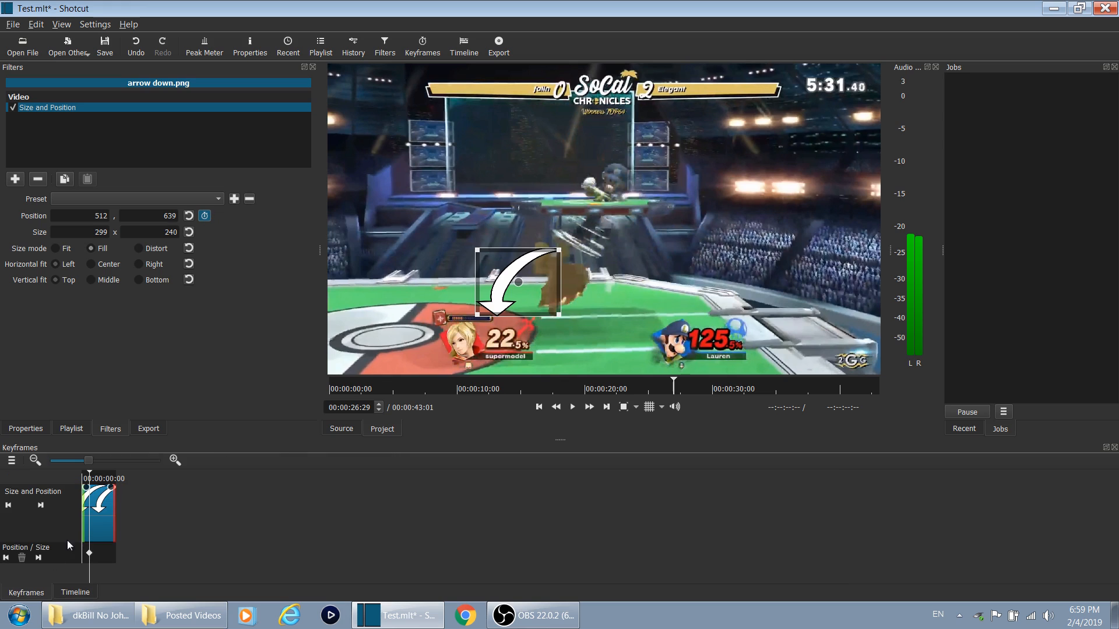
{"action": "left_click", "coordinate": [60, 593]}
{"action": "left_click", "coordinate": [34, 593]}
{"action": "left_click", "coordinate": [72, 593]}
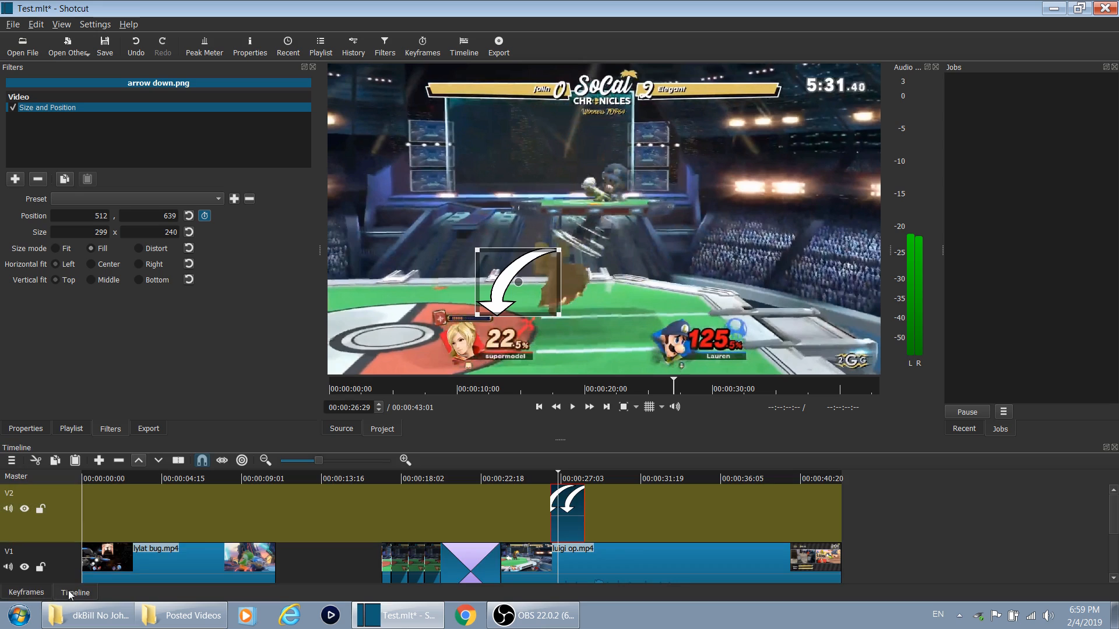
{"action": "left_click", "coordinate": [34, 594]}
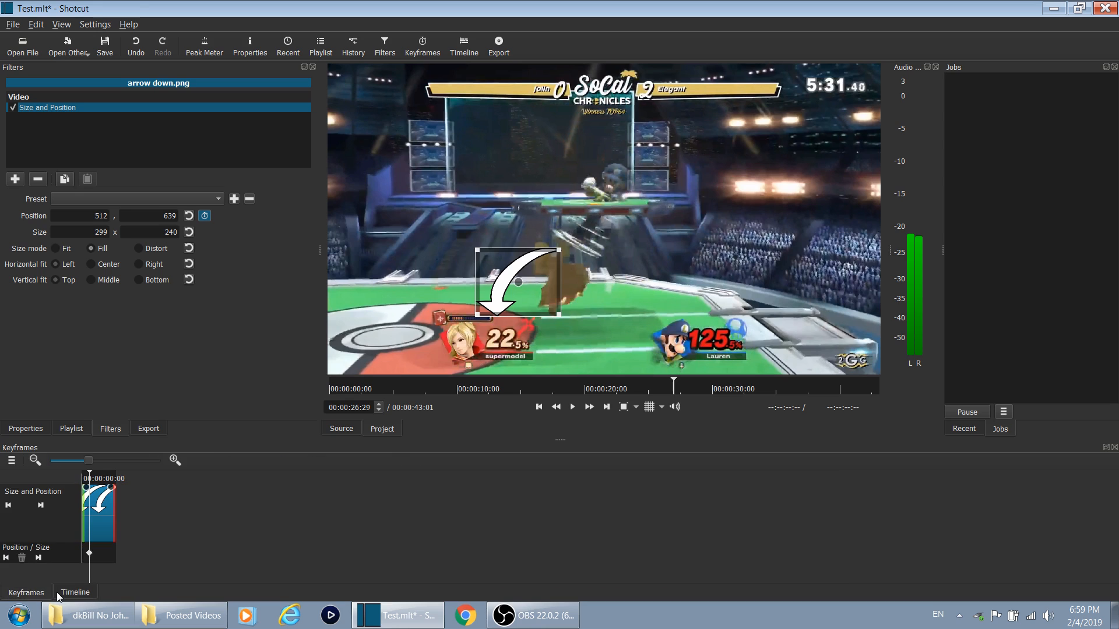
{"action": "mouse_move", "coordinate": [90, 554]}
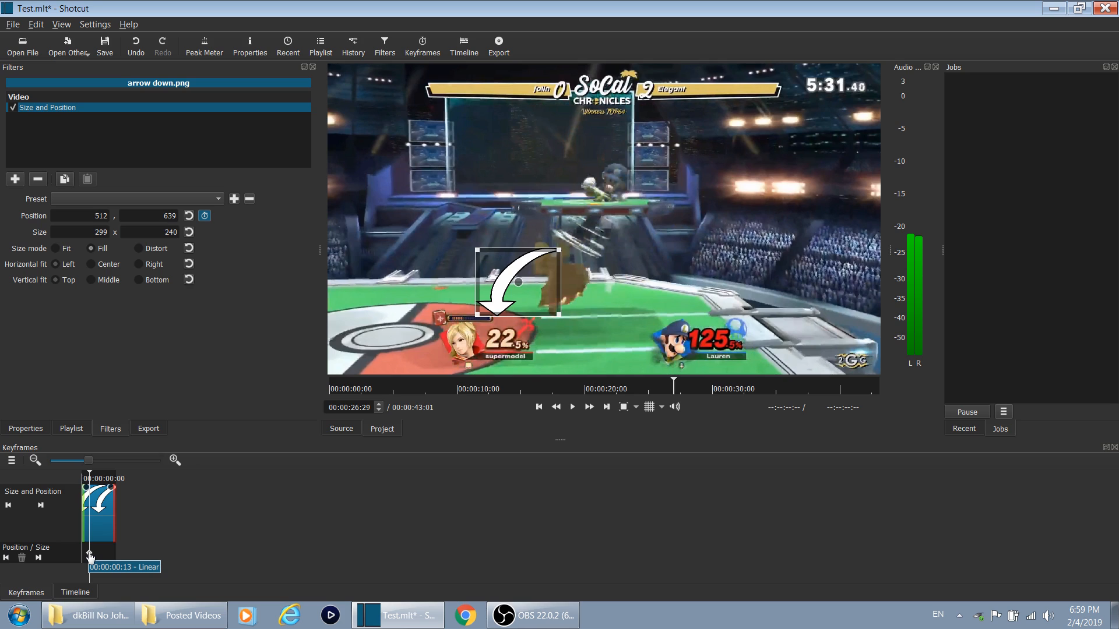
{"action": "left_click", "coordinate": [90, 555]}
{"action": "left_click_drag", "start_coordinate": [89, 555], "coordinate": [79, 557]}
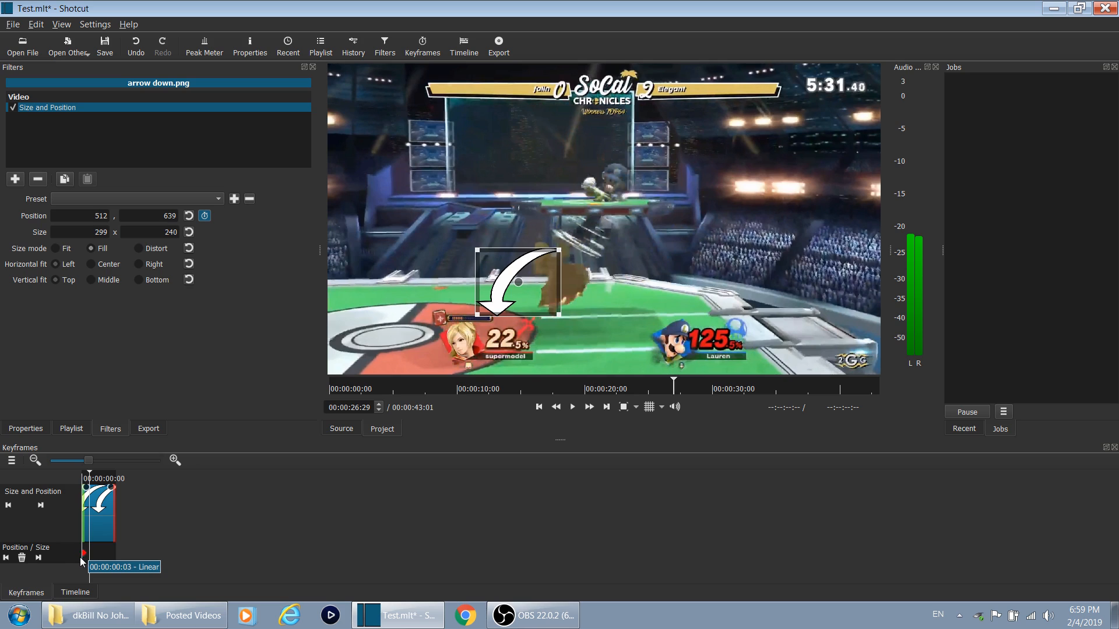
Add a second keyframe at 00:00:27:29 with the arrow at about 1234, 649, and return to the timeline just before the arrow clip
{"action": "left_click", "coordinate": [107, 481]}
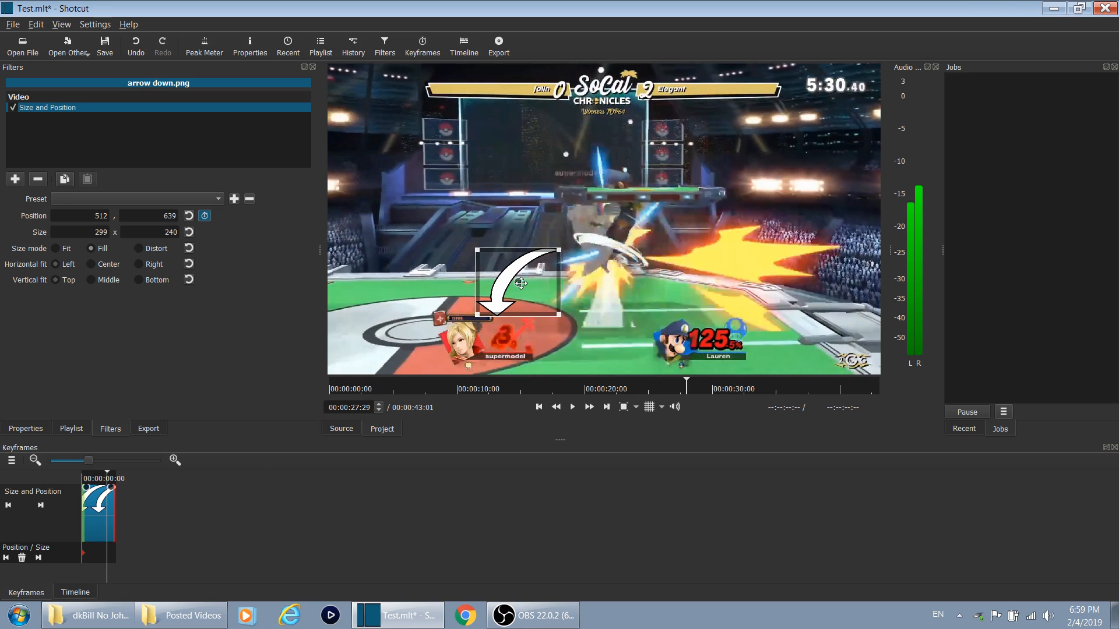
{"action": "left_click_drag", "start_coordinate": [520, 283], "coordinate": [743, 288]}
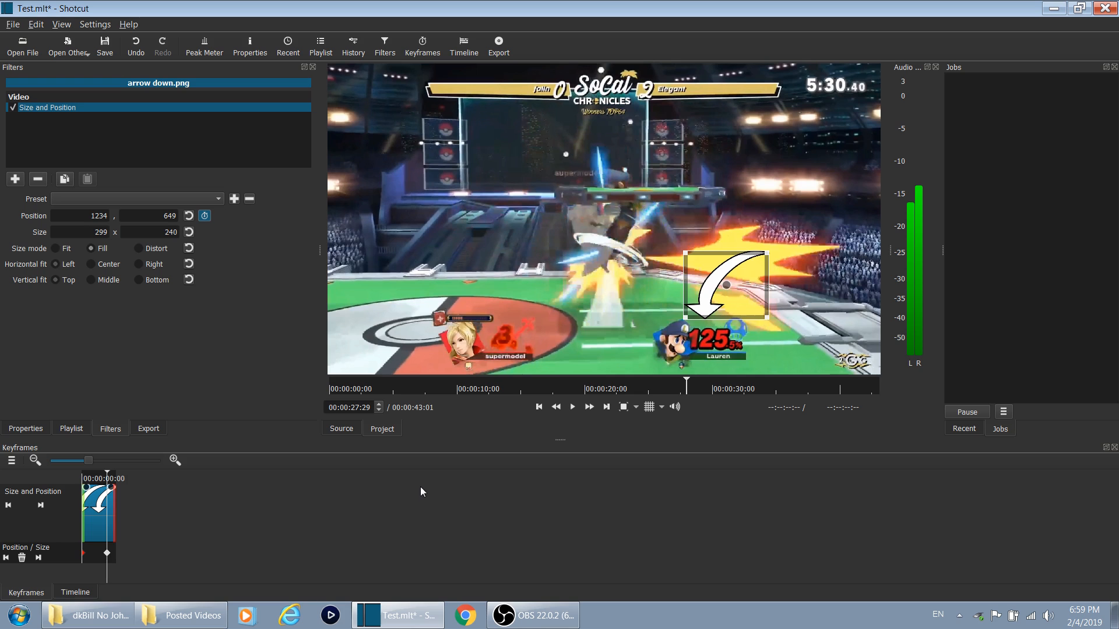
{"action": "left_click", "coordinate": [75, 593]}
{"action": "left_click", "coordinate": [546, 478]}
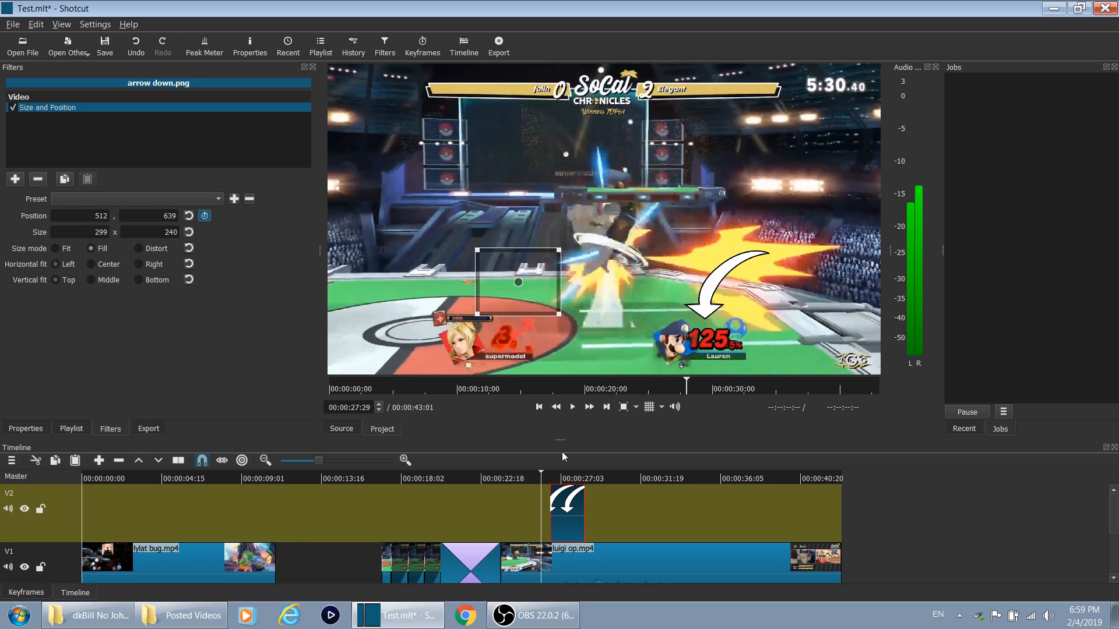
Play the timeline from just before the arrow clip to preview the arrow's keyframed movement
{"action": "left_click", "coordinate": [574, 406]}
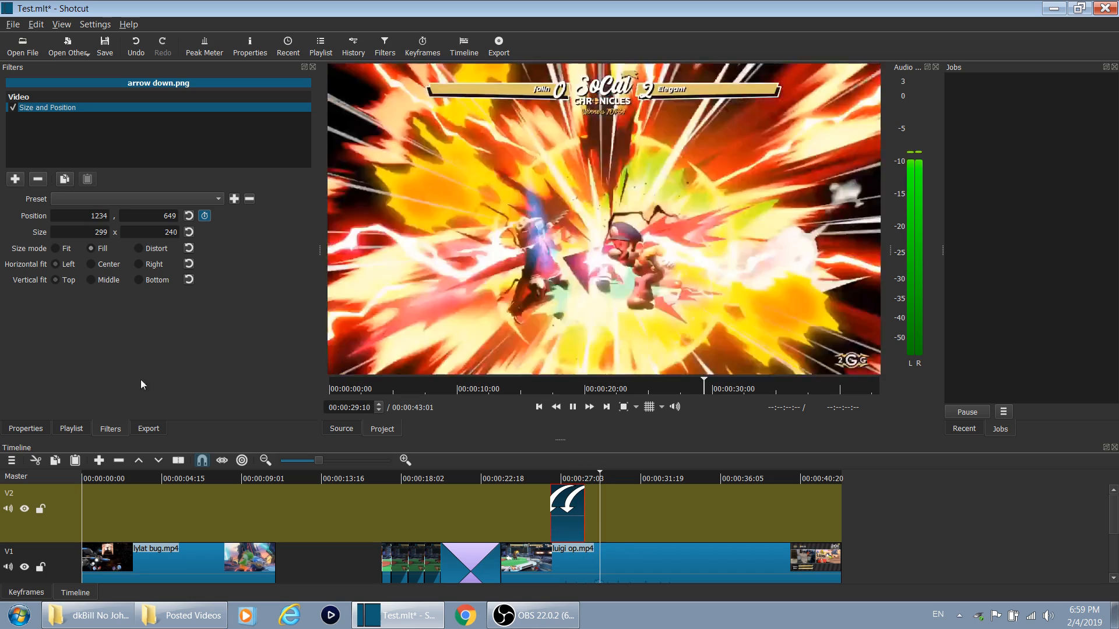
{"action": "left_click", "coordinate": [573, 407]}
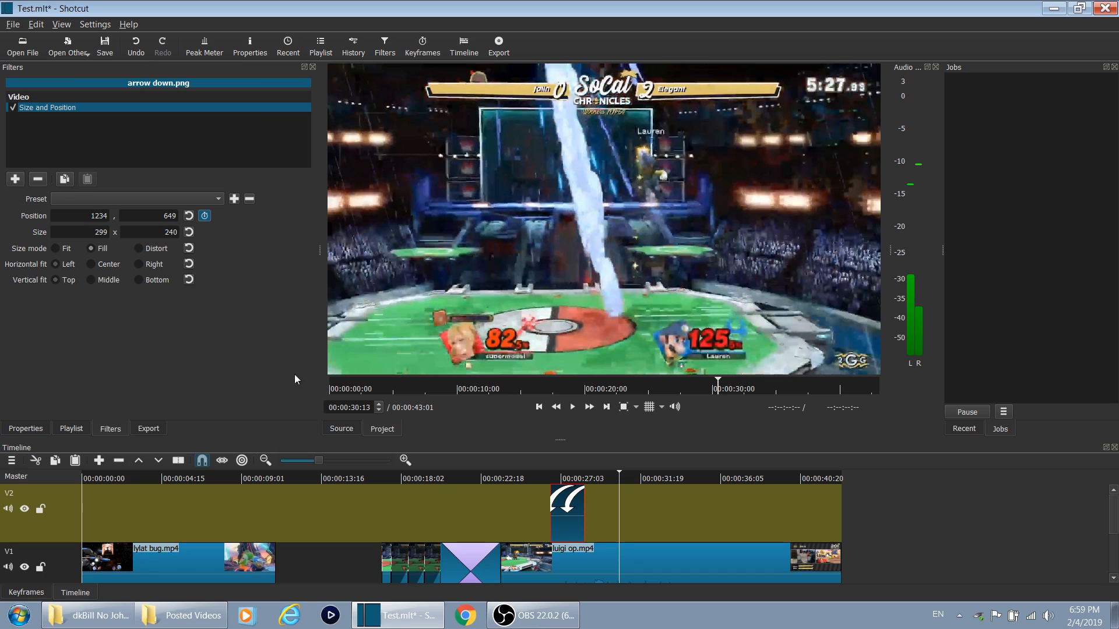
Add a Text filter to the long luigi op.mp4 clip on V1, with the playhead at 00:00:29:27
{"action": "left_click", "coordinate": [13, 181]}
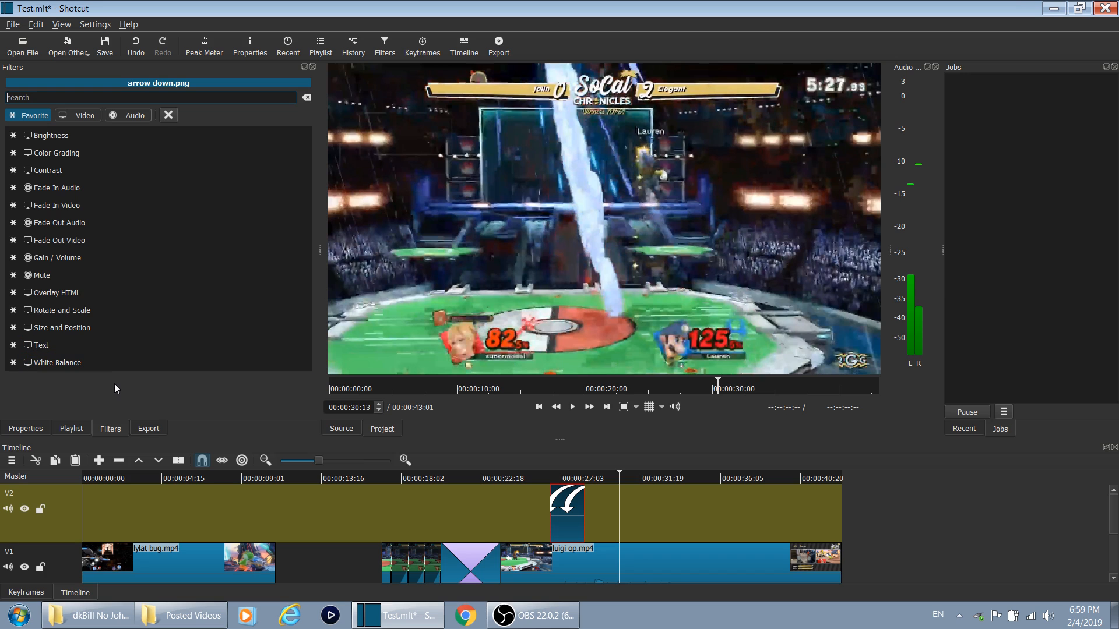
{"action": "left_click", "coordinate": [323, 478]}
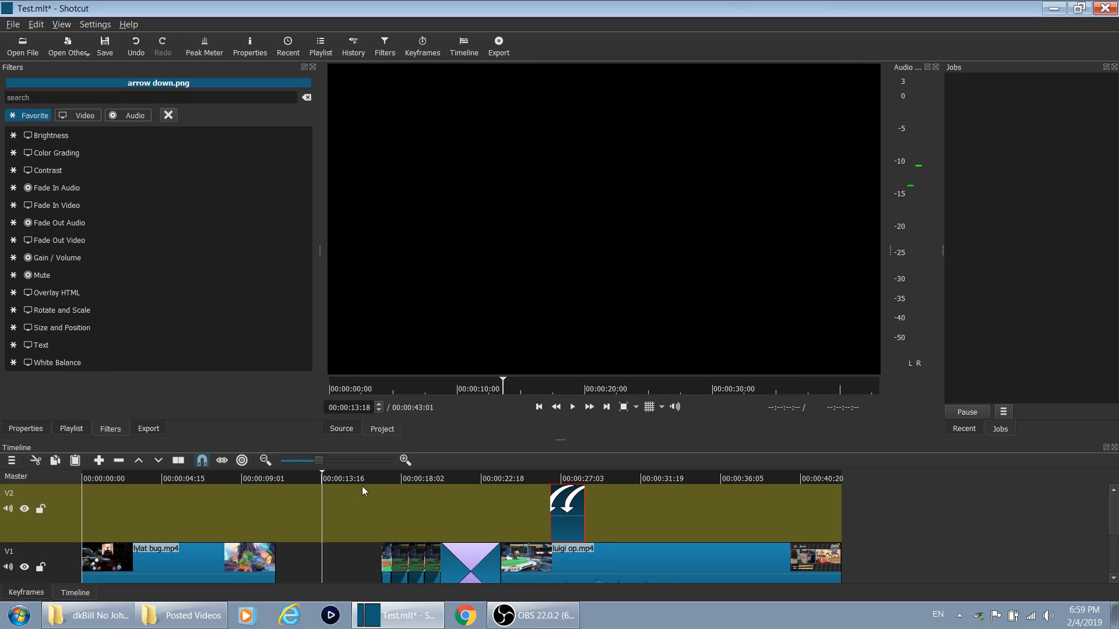
{"action": "left_click", "coordinate": [610, 479]}
{"action": "left_click", "coordinate": [632, 574]}
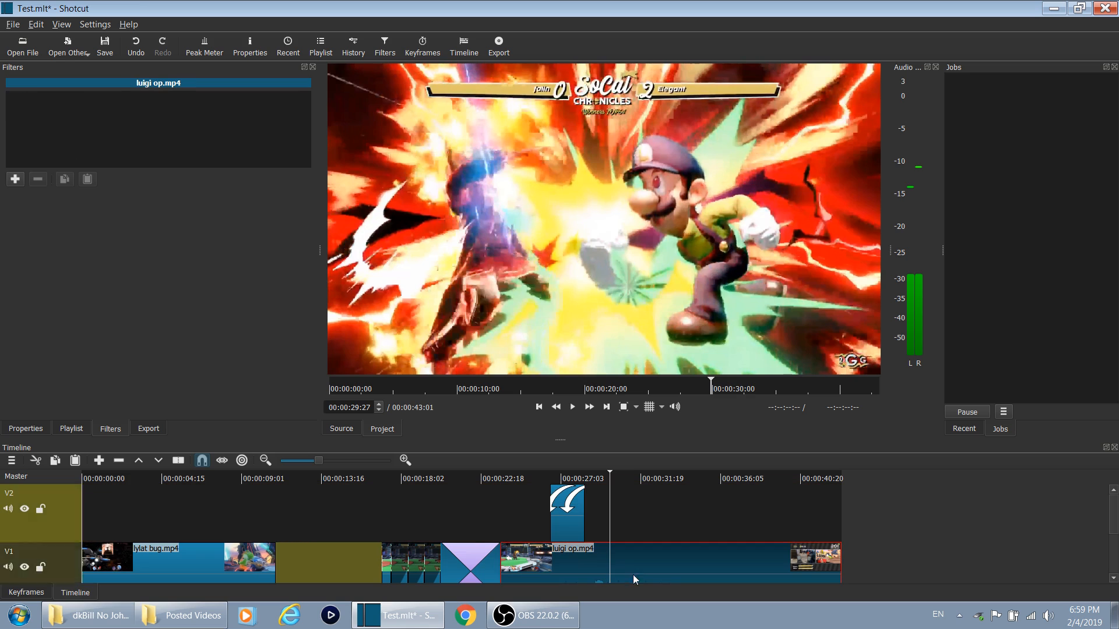
{"action": "left_click", "coordinate": [16, 179]}
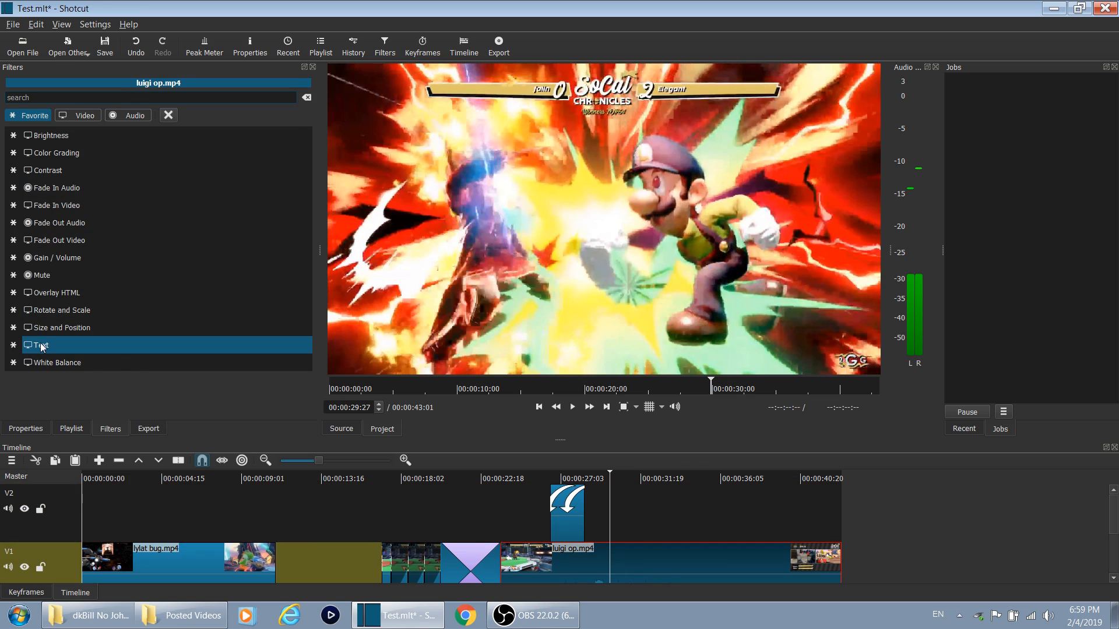
{"action": "left_click", "coordinate": [42, 347]}
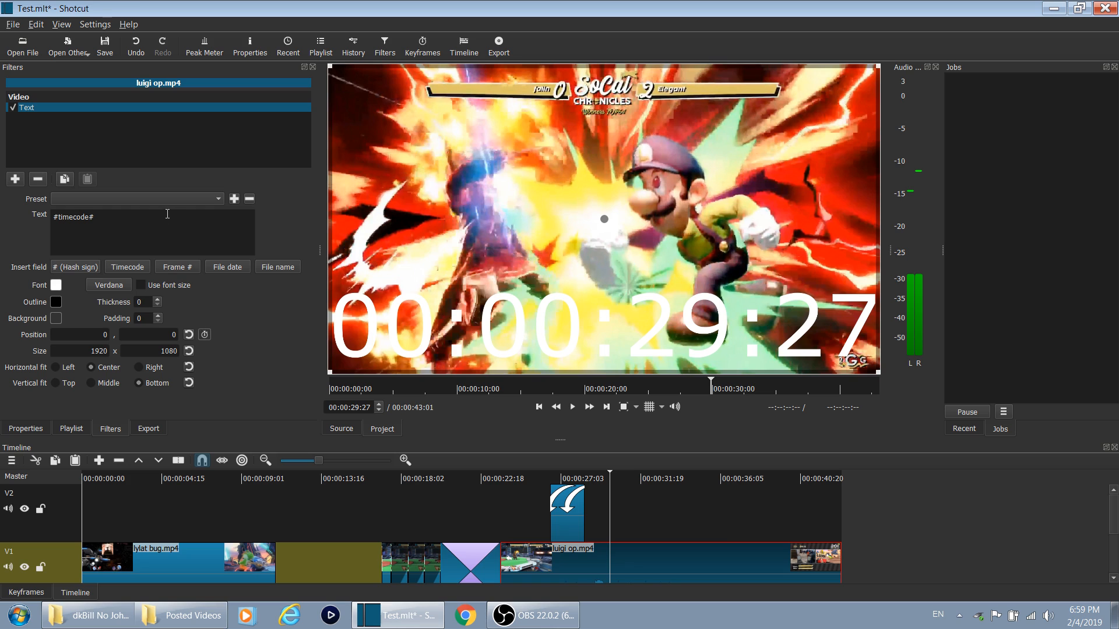
Make the text's background solid black by setting the background color's alpha channel to 255
{"action": "left_click", "coordinate": [57, 318]}
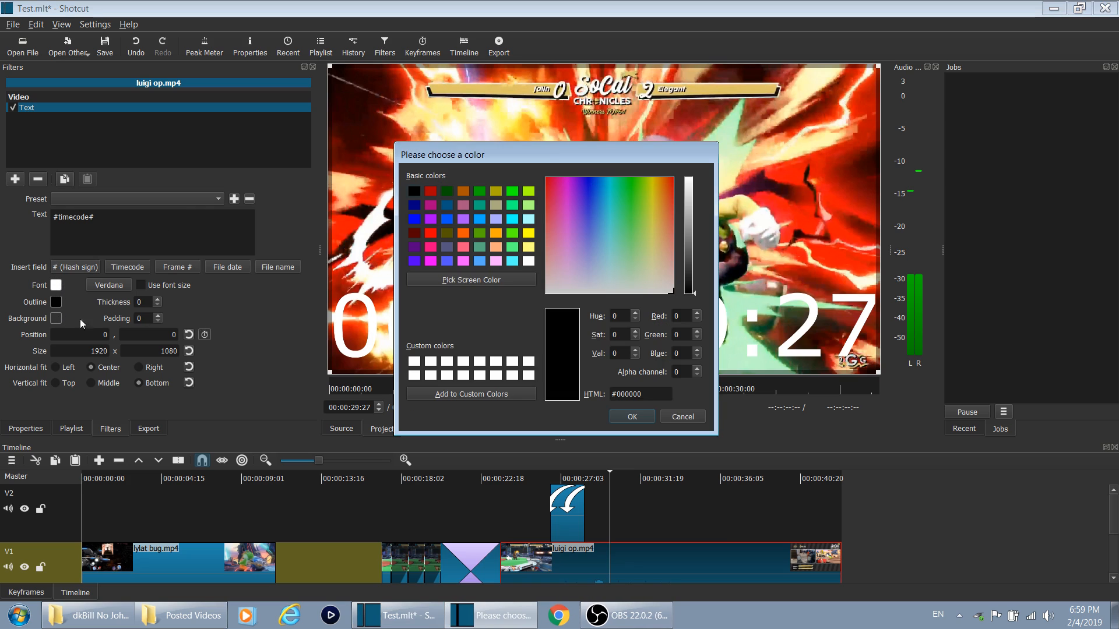
{"action": "double_click", "coordinate": [682, 368]}
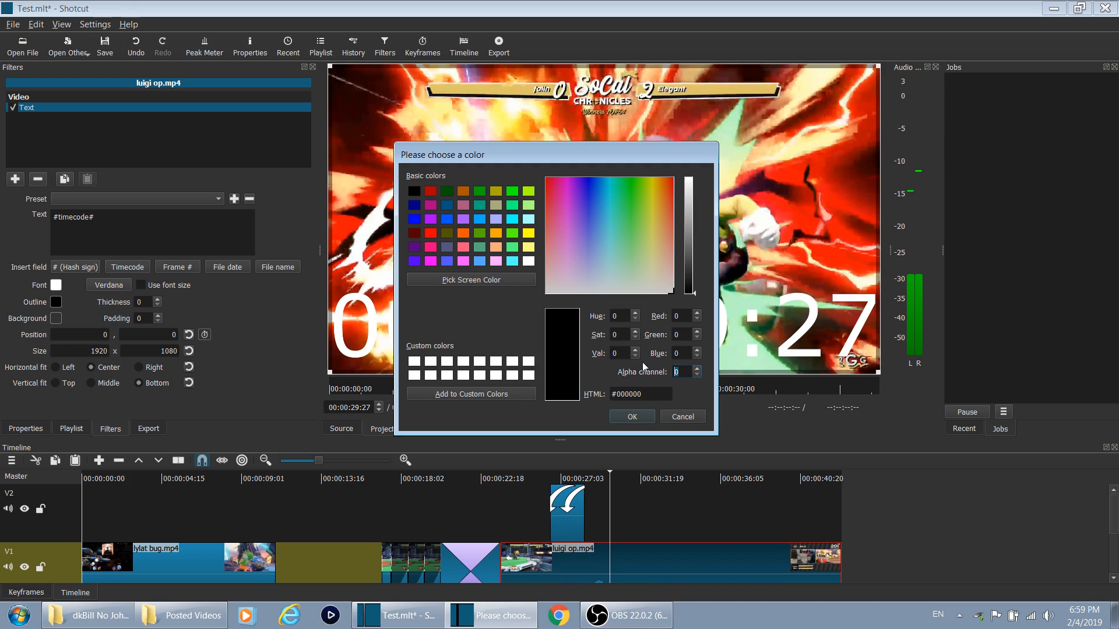
{"action": "type", "text": "255"}
{"action": "left_click", "coordinate": [633, 416]}
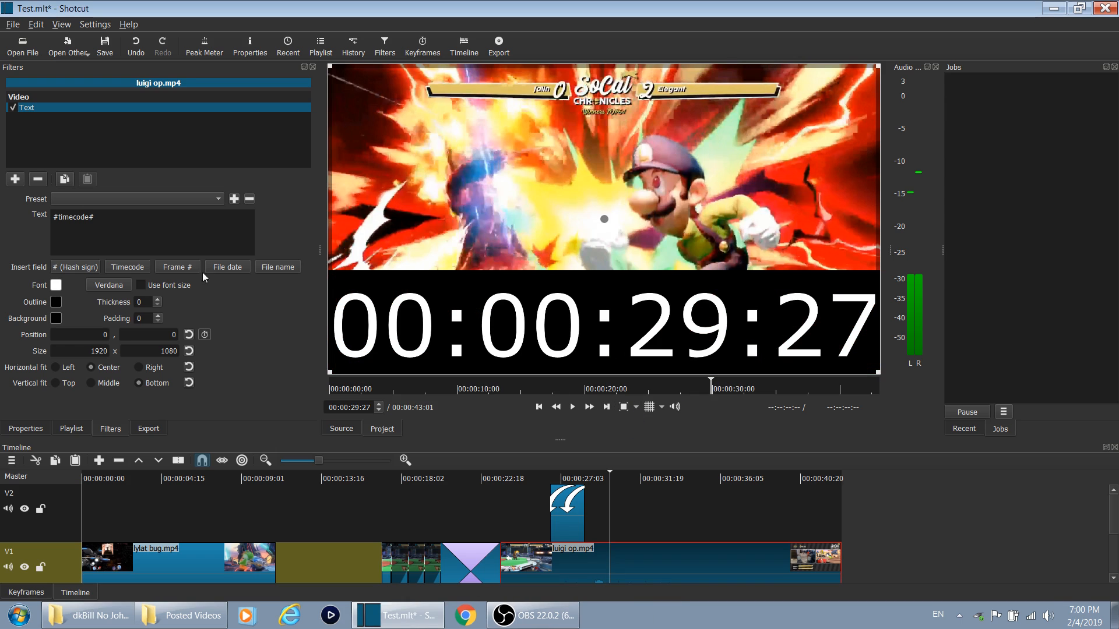
Turn on the custom font size, set the Verdana text to size 50, and move the text to about -123, -186
{"action": "left_click", "coordinate": [139, 285]}
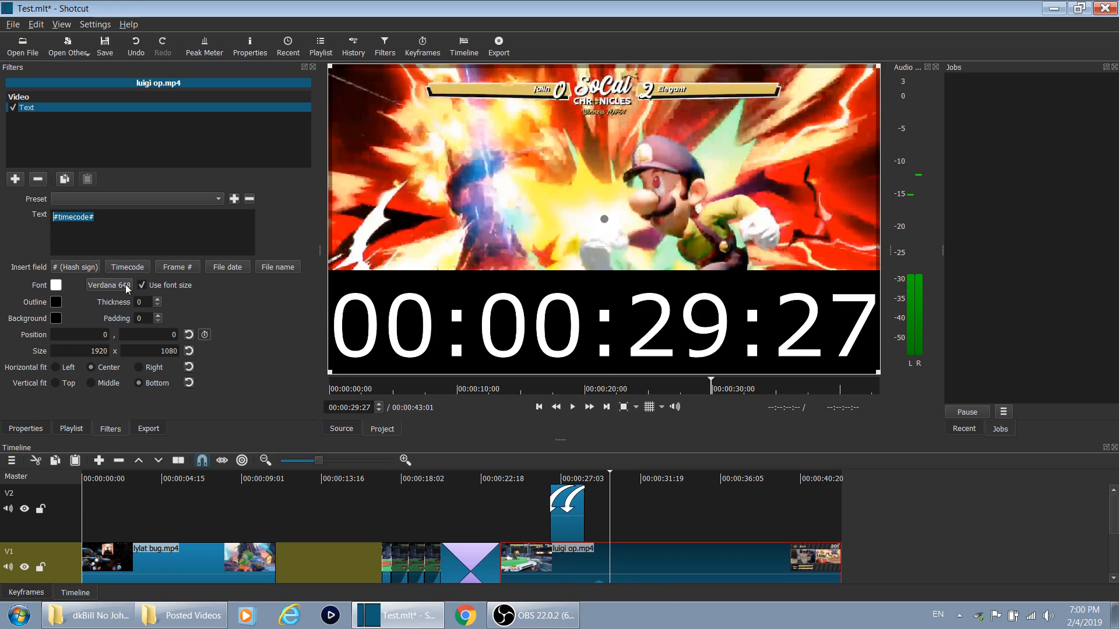
{"action": "left_click", "coordinate": [125, 285]}
{"action": "type", "text": "50"}
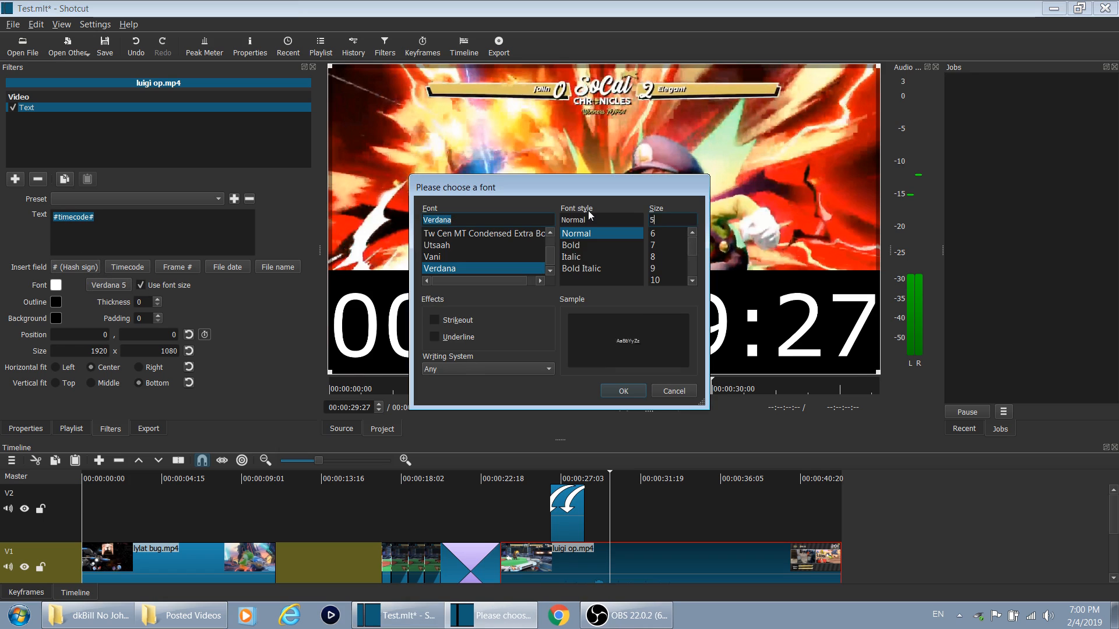
{"action": "left_click", "coordinate": [619, 389]}
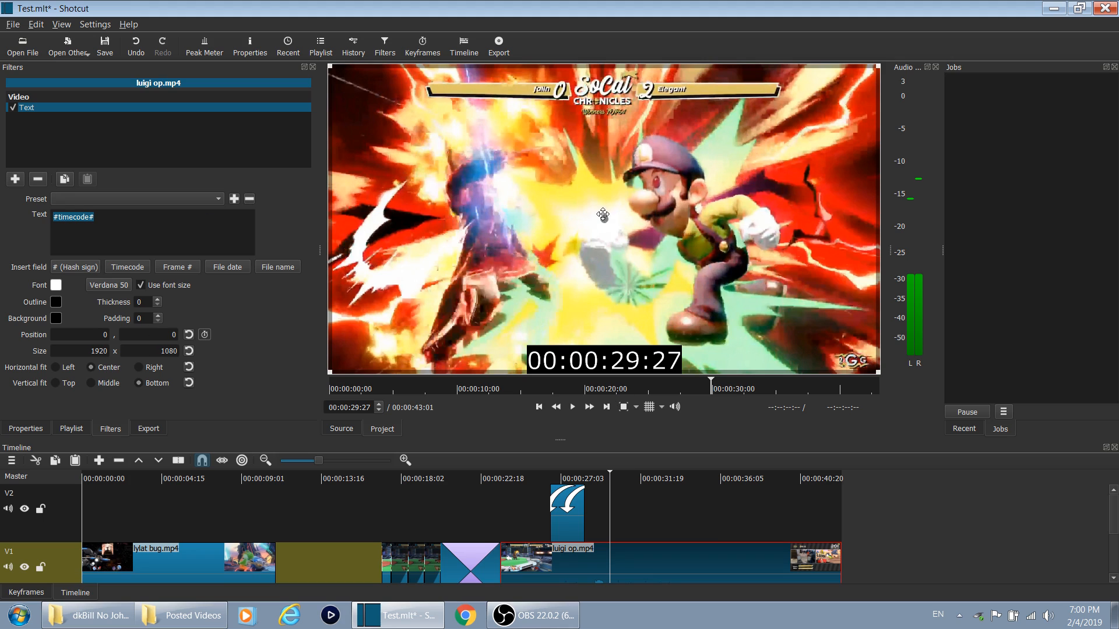
{"action": "left_click_drag", "start_coordinate": [604, 219], "coordinate": [568, 159]}
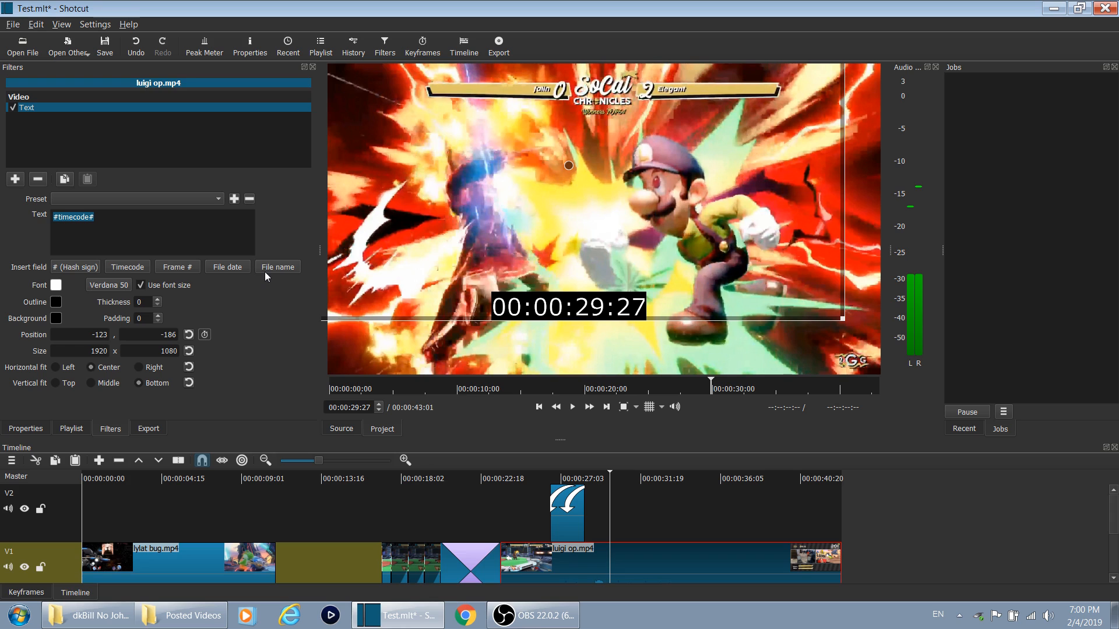
Put the playhead in the V1 gap at 00:00:11:14 and generate an opaque black color clip (#FF000000)
{"action": "scroll", "coordinate": [582, 573], "scroll_direction": "down", "scroll_amount": 1}
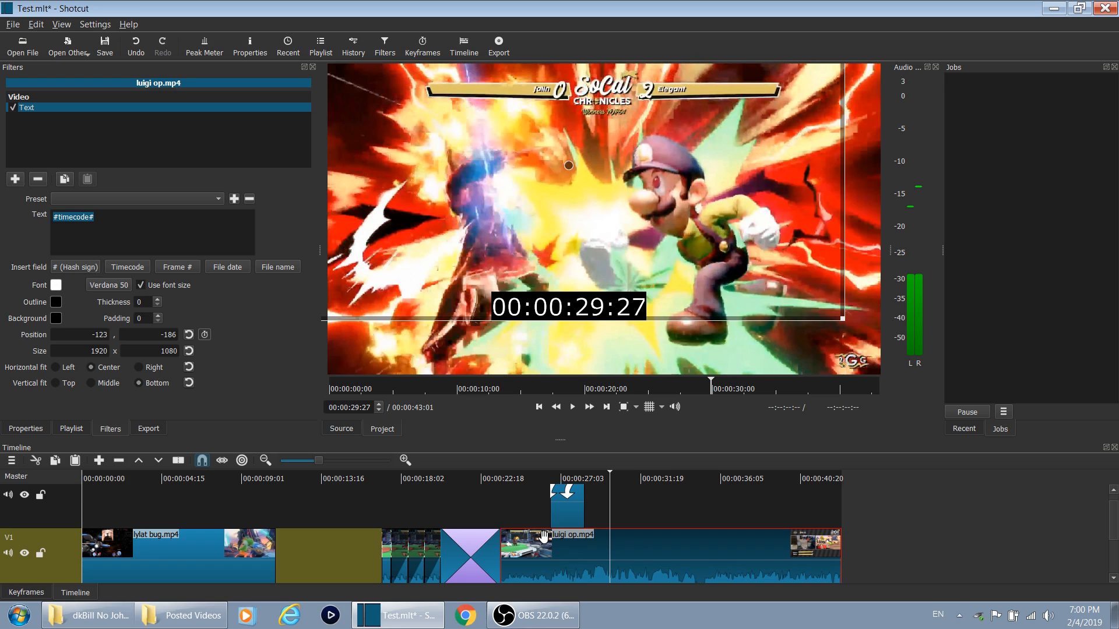
{"action": "left_click", "coordinate": [271, 478]}
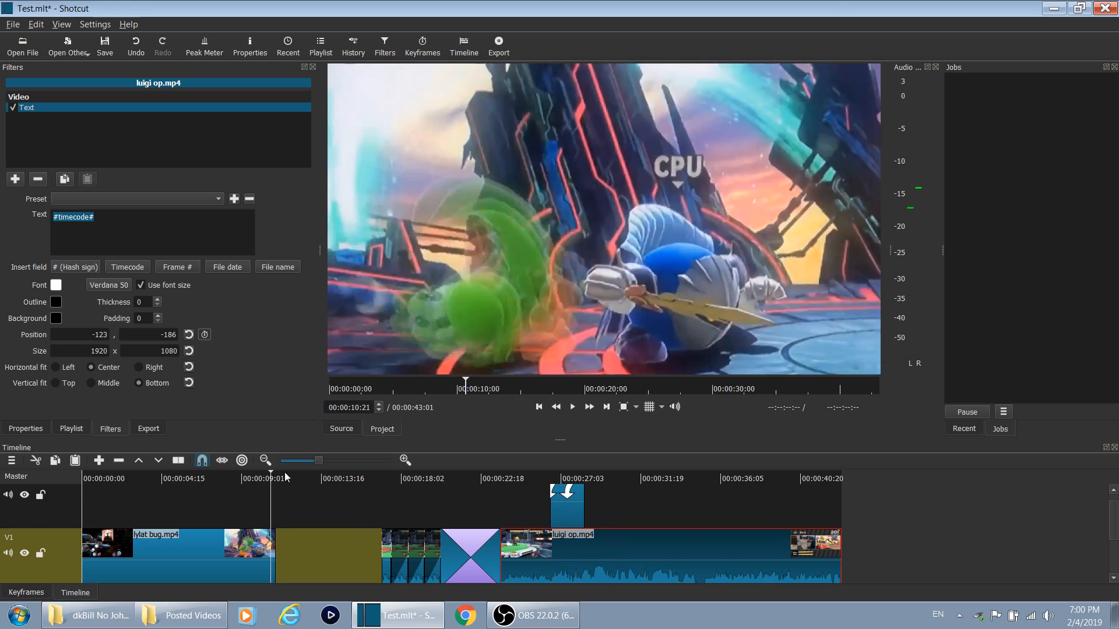
{"action": "left_click", "coordinate": [284, 478]}
{"action": "left_click", "coordinate": [12, 24]}
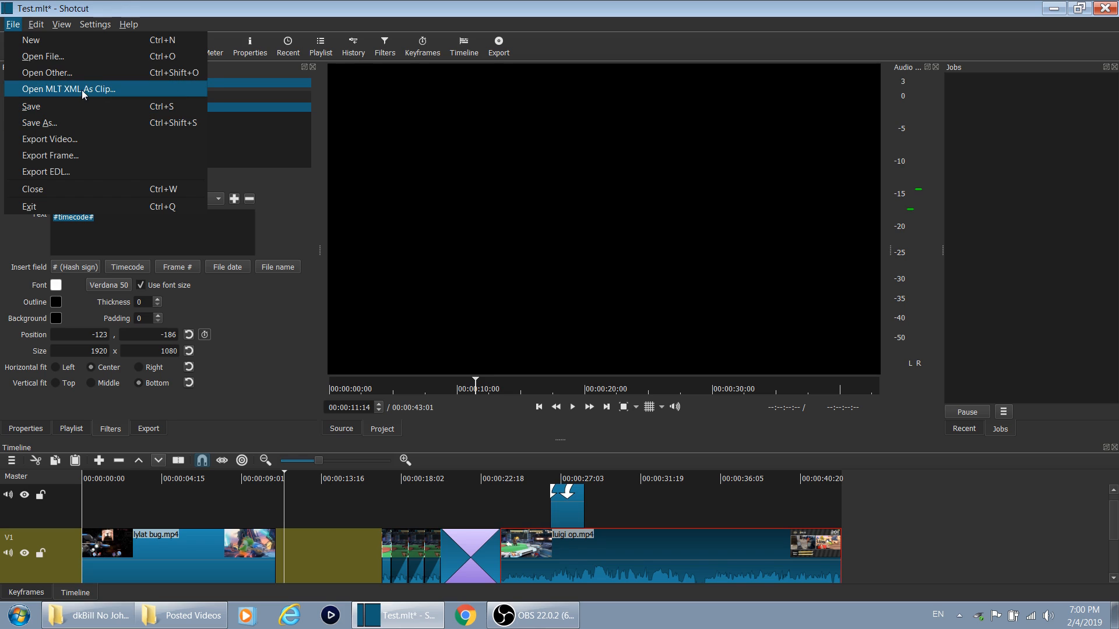
{"action": "left_click", "coordinate": [85, 70]}
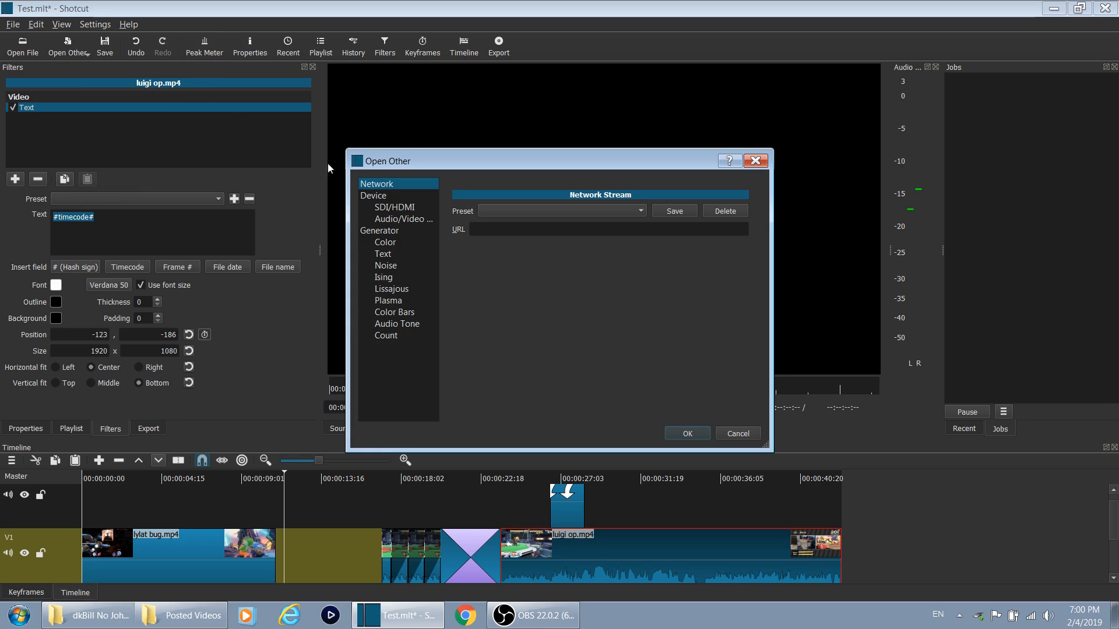
{"action": "left_click", "coordinate": [394, 242]}
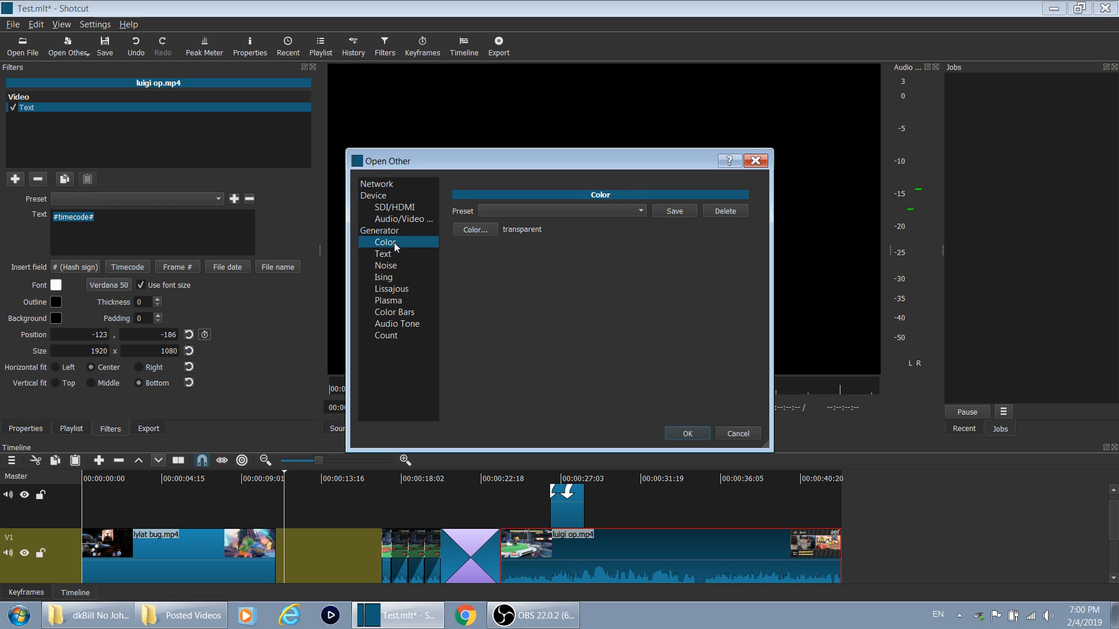
{"action": "left_click", "coordinate": [393, 249]}
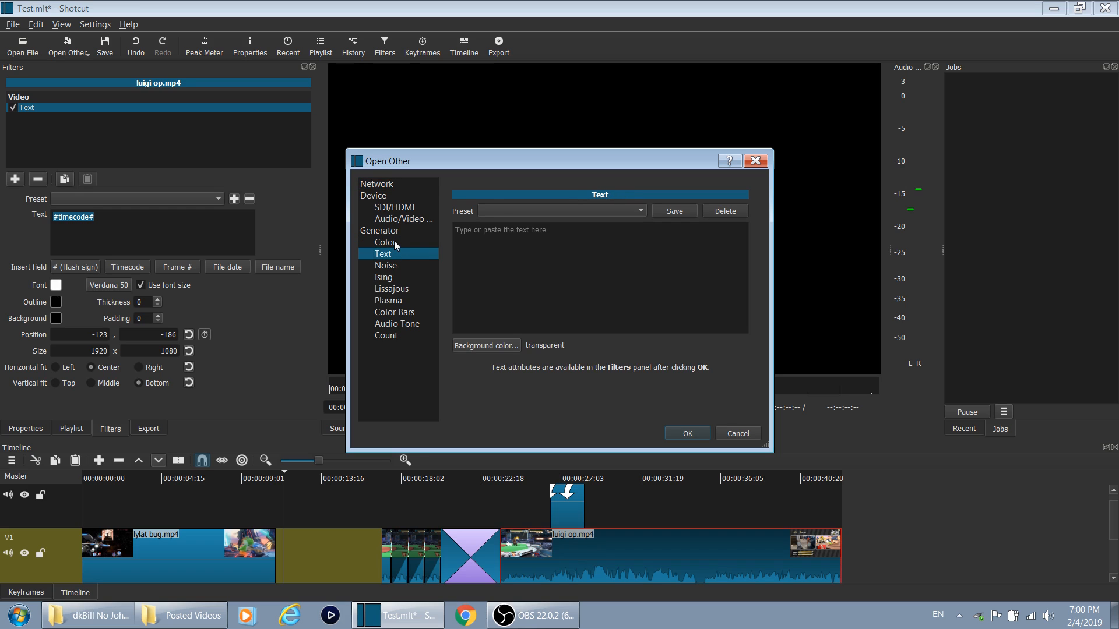
{"action": "left_click", "coordinate": [393, 241]}
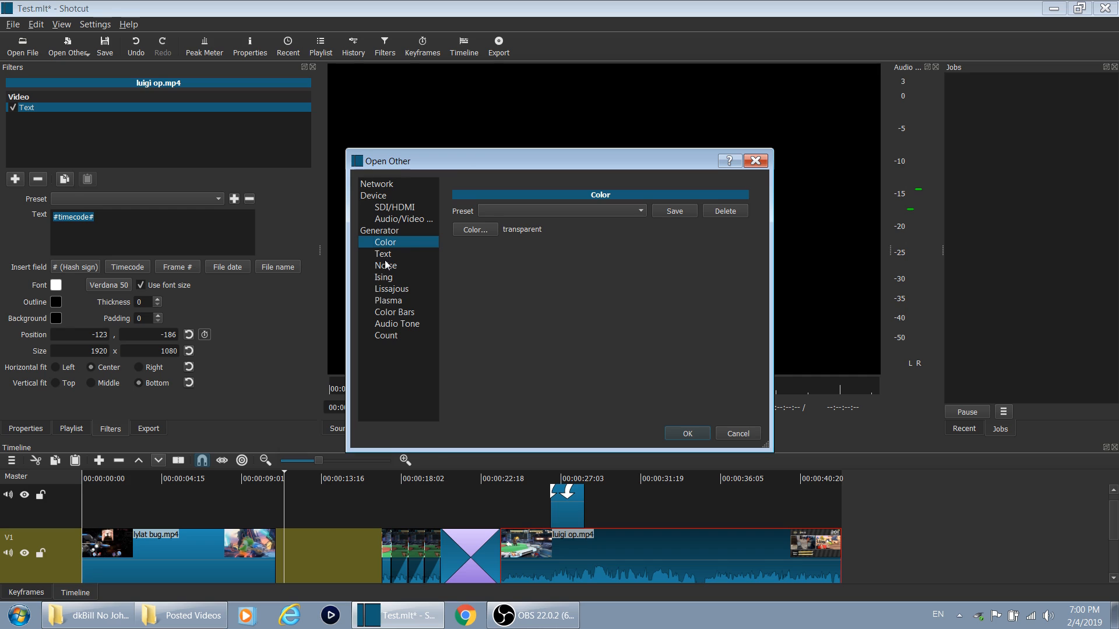
{"action": "left_click", "coordinate": [471, 231]}
{"action": "left_click", "coordinate": [417, 196]}
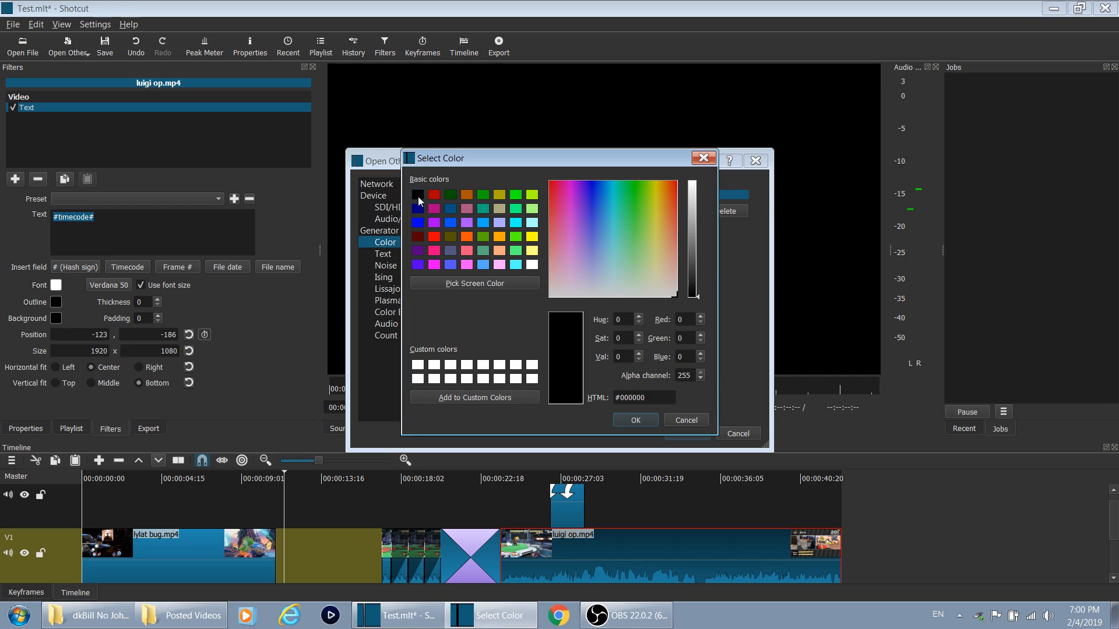
{"action": "left_click", "coordinate": [636, 418]}
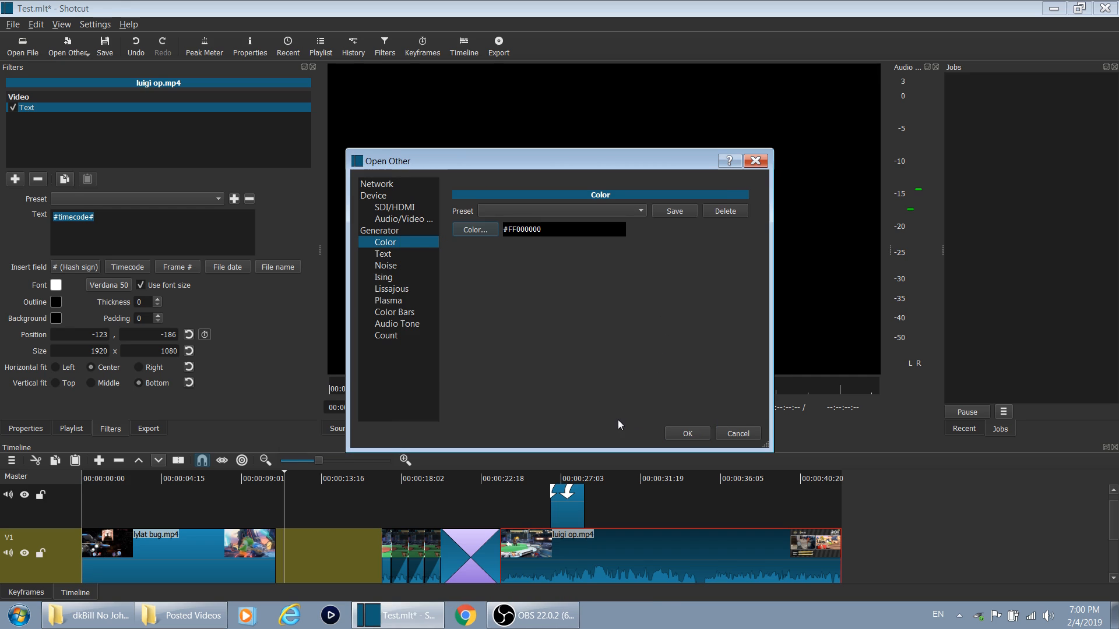
{"action": "left_click", "coordinate": [687, 434]}
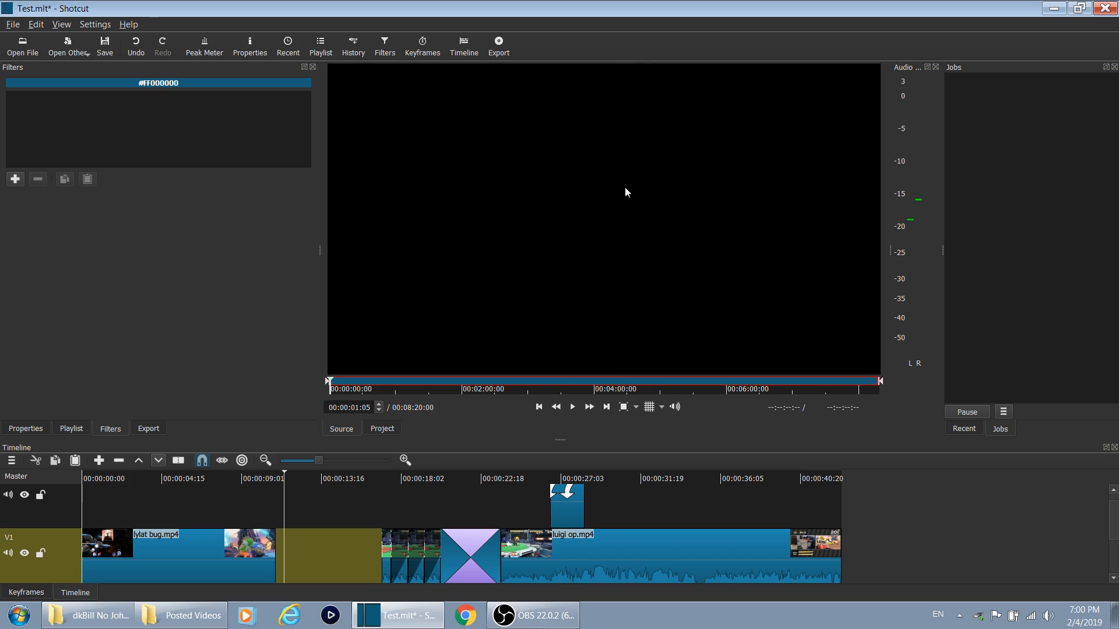
Try placing the full-length black clip on V2 at about 00:00:18:02, and undo the placement
{"action": "left_click_drag", "start_coordinate": [625, 188], "coordinate": [429, 517]}
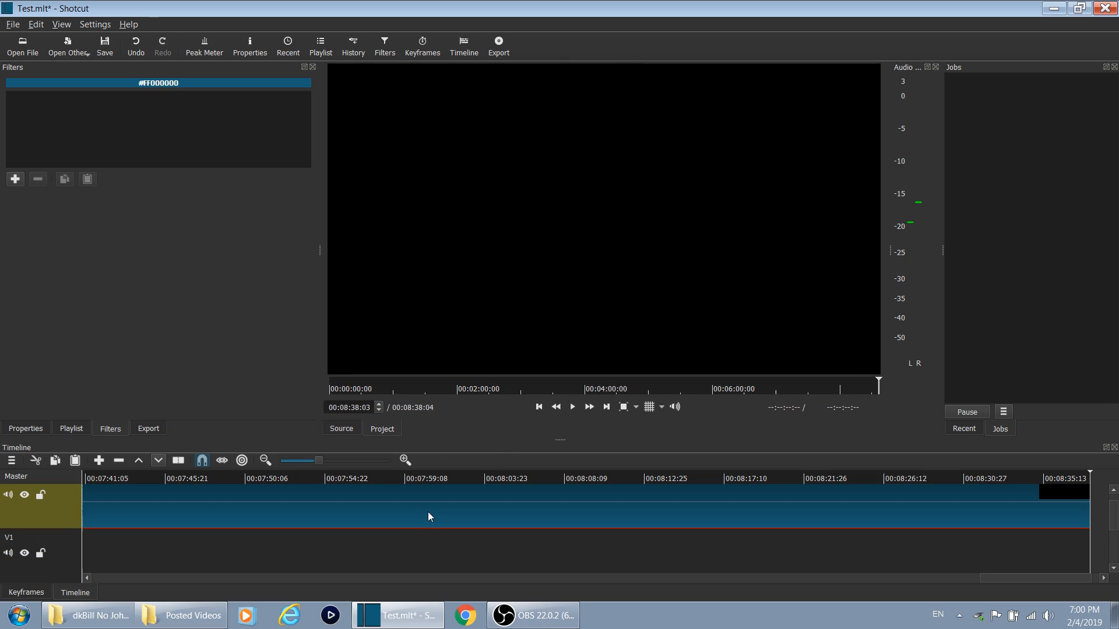
{"action": "left_click_drag", "start_coordinate": [1039, 578], "coordinate": [163, 575]}
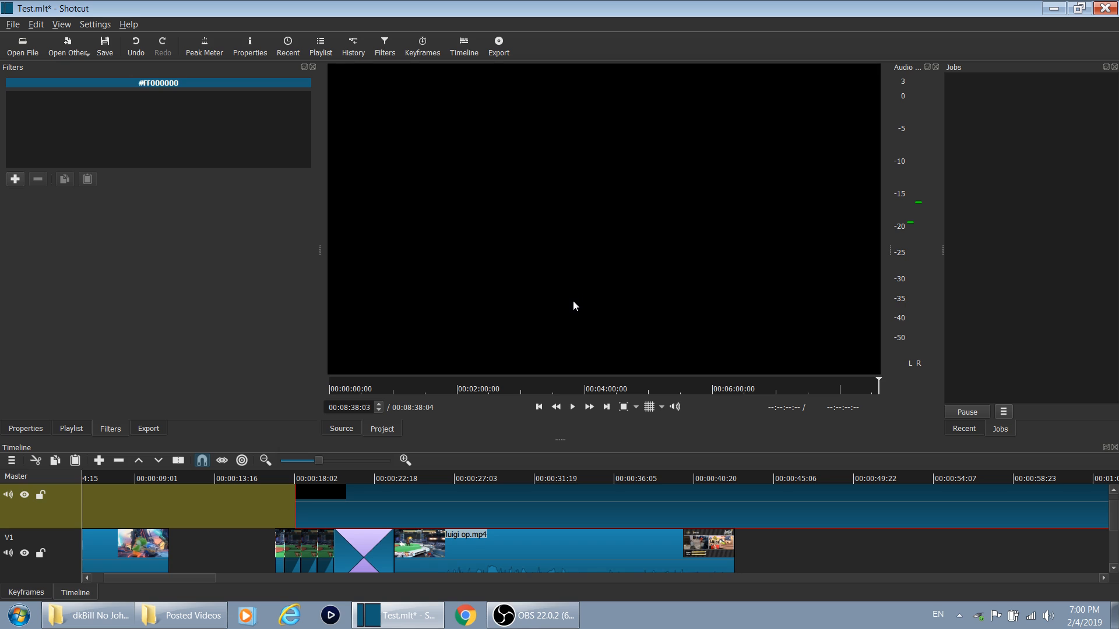
{"action": "key", "text": "ctrl+z"}
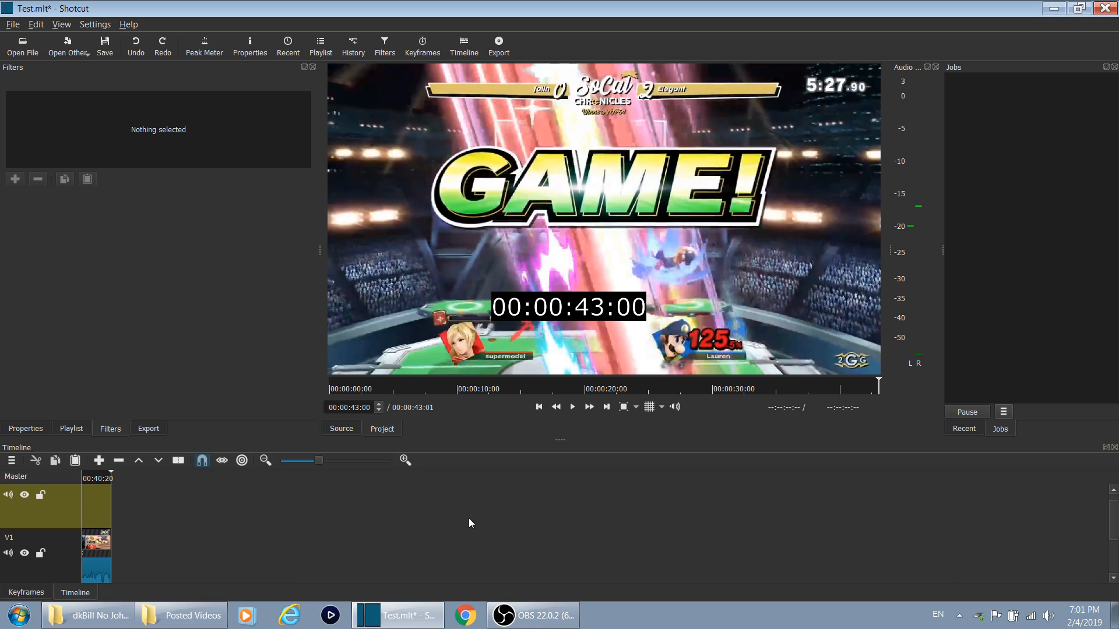
Create the black source clip again with the Color generator, using #FF000000
{"action": "left_click_drag", "start_coordinate": [320, 459], "coordinate": [302, 460]}
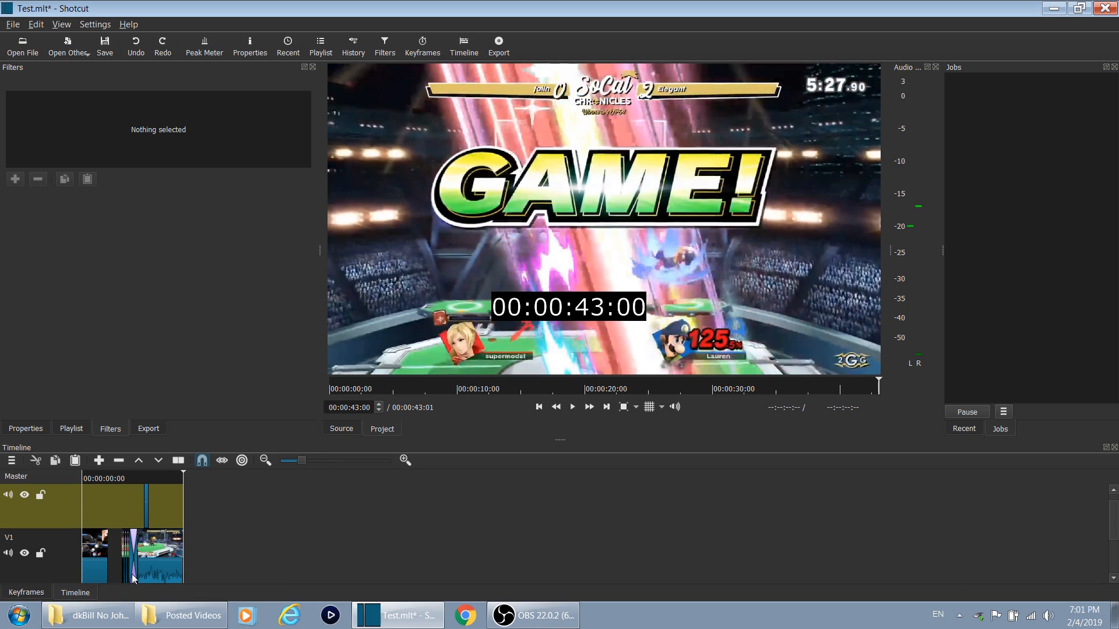
{"action": "left_click", "coordinate": [331, 461]}
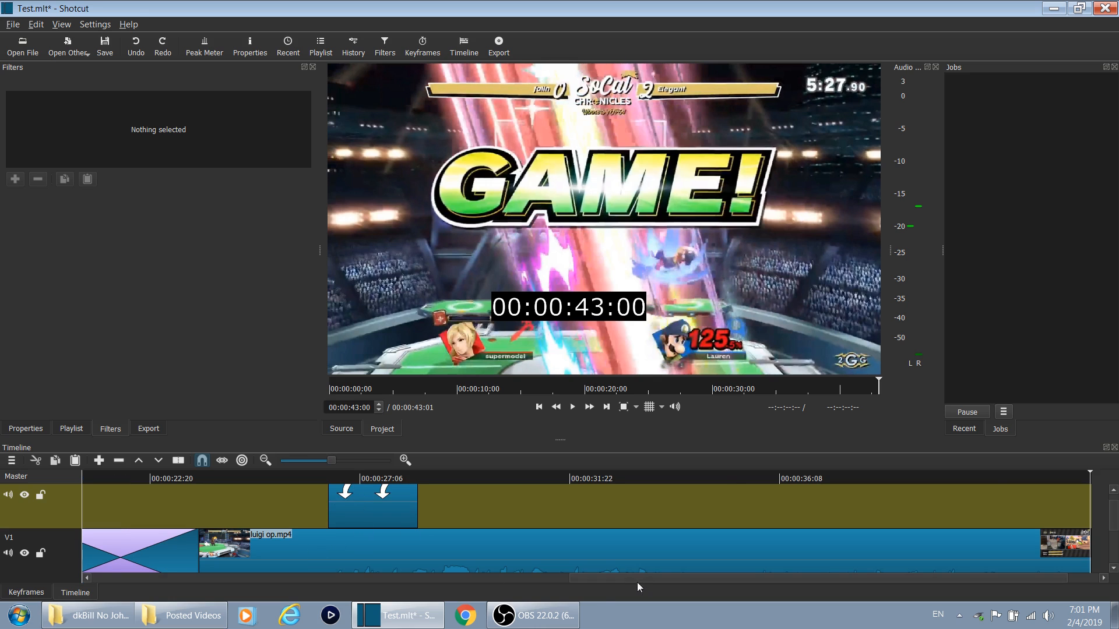
{"action": "left_click_drag", "start_coordinate": [637, 582], "coordinate": [473, 578]}
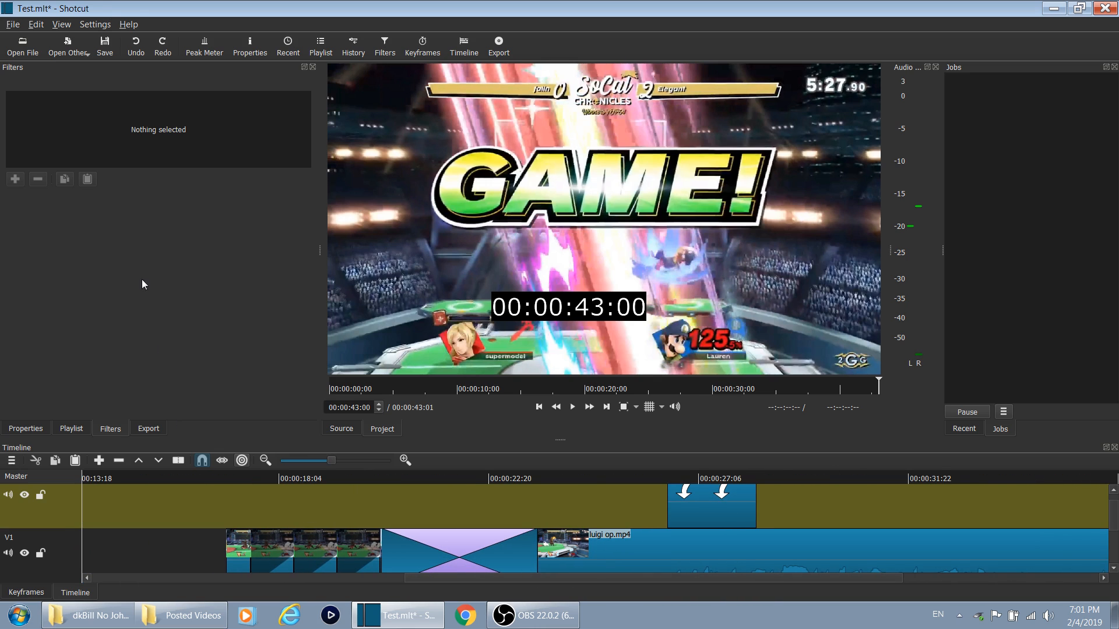
{"action": "left_click", "coordinate": [13, 24]}
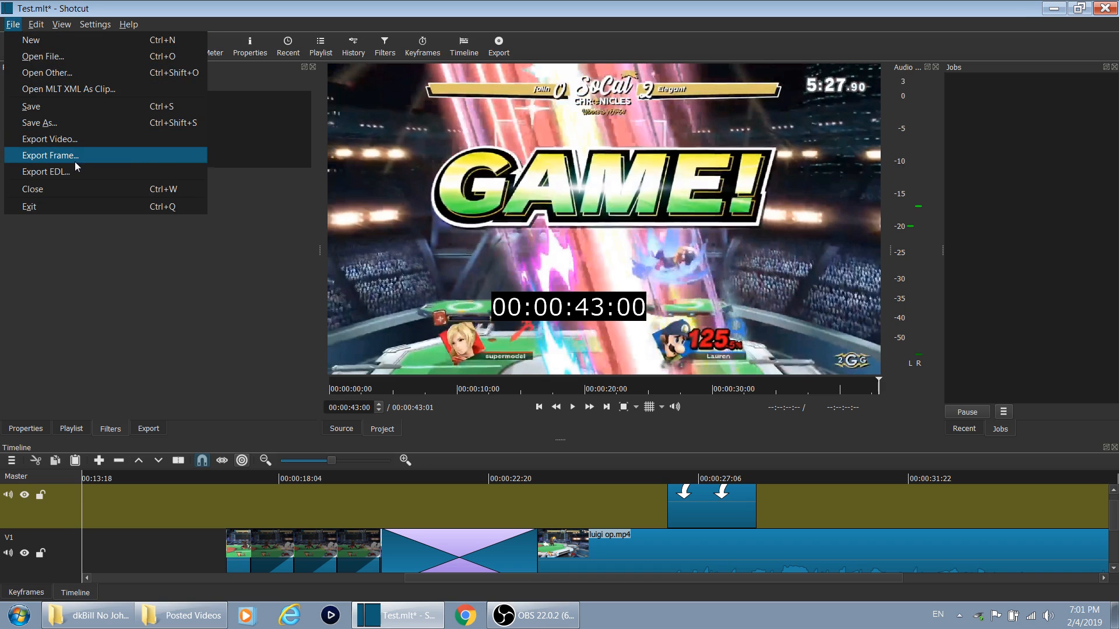
{"action": "left_click", "coordinate": [71, 67]}
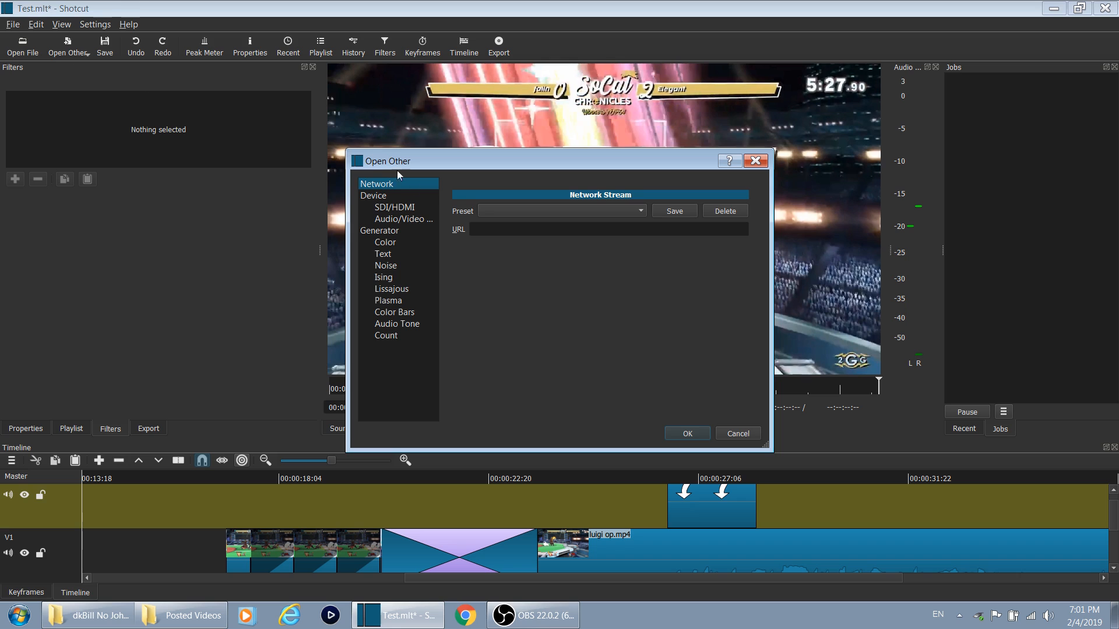
{"action": "left_click", "coordinate": [391, 241]}
{"action": "left_click", "coordinate": [466, 228]}
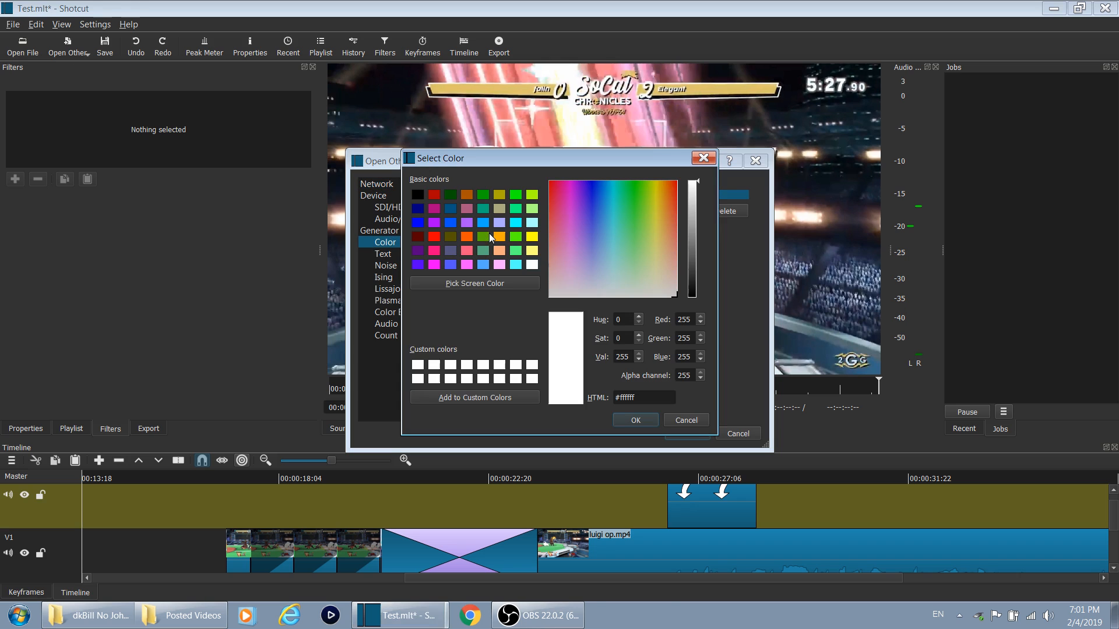
{"action": "left_click", "coordinate": [417, 194]}
{"action": "left_click", "coordinate": [635, 420]}
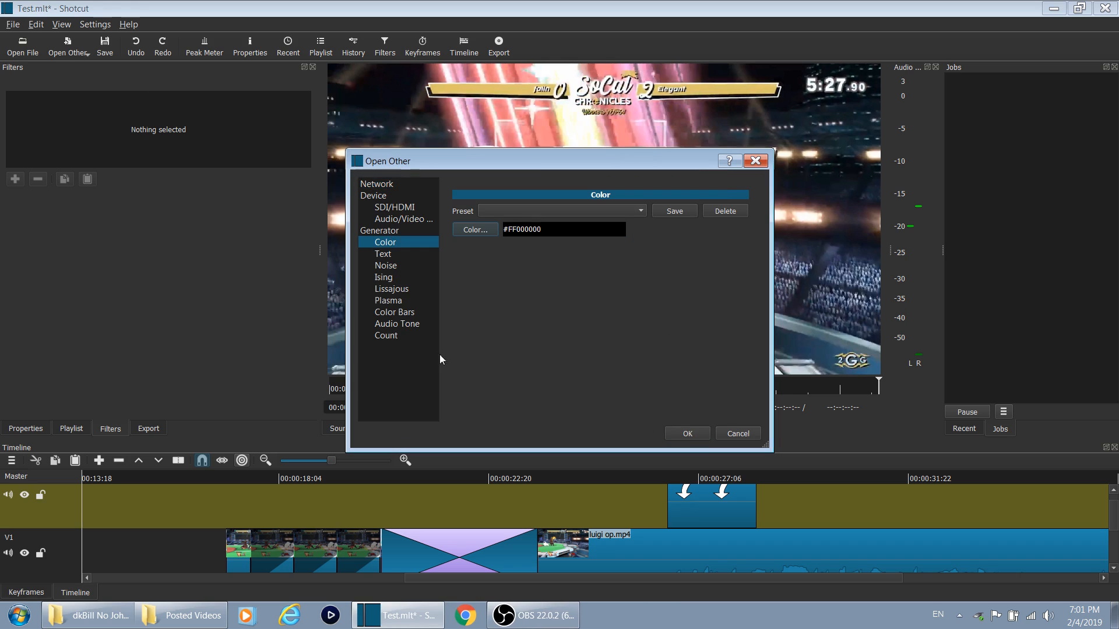
{"action": "left_click", "coordinate": [688, 435]}
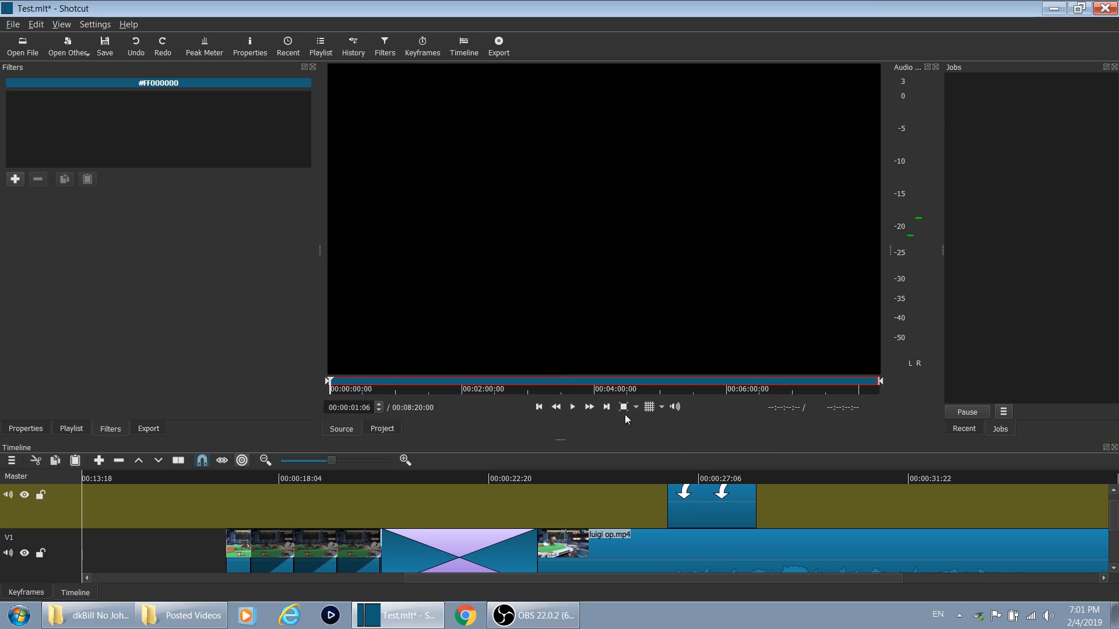
Add the black #FF000000 source clip to the playlist and select its entry
{"action": "left_click", "coordinate": [71, 428]}
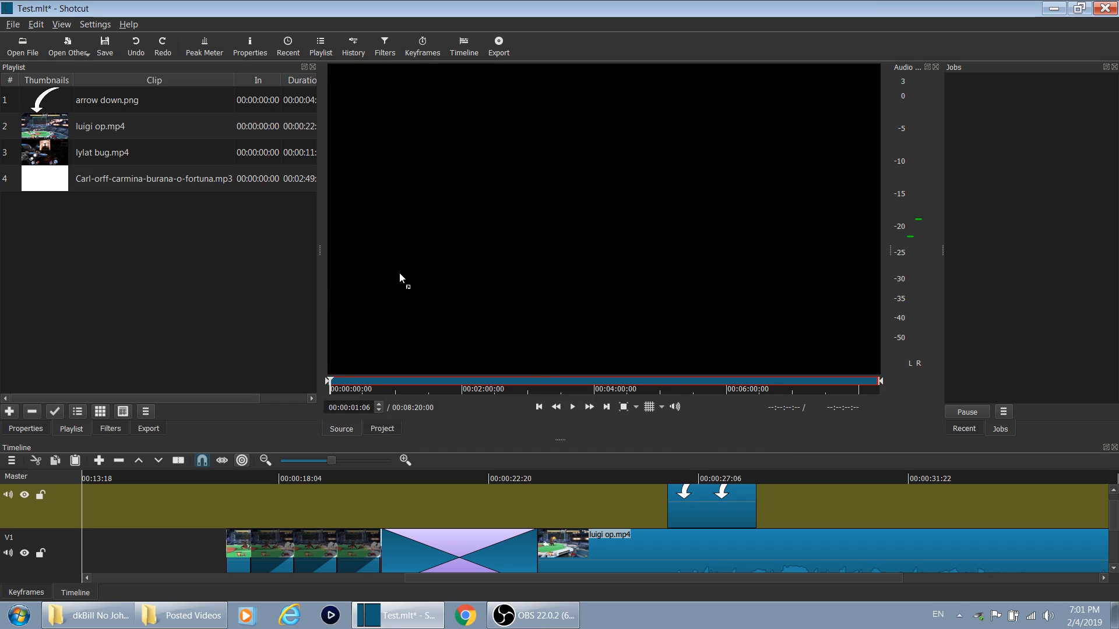
{"action": "left_click_drag", "start_coordinate": [399, 273], "coordinate": [134, 256]}
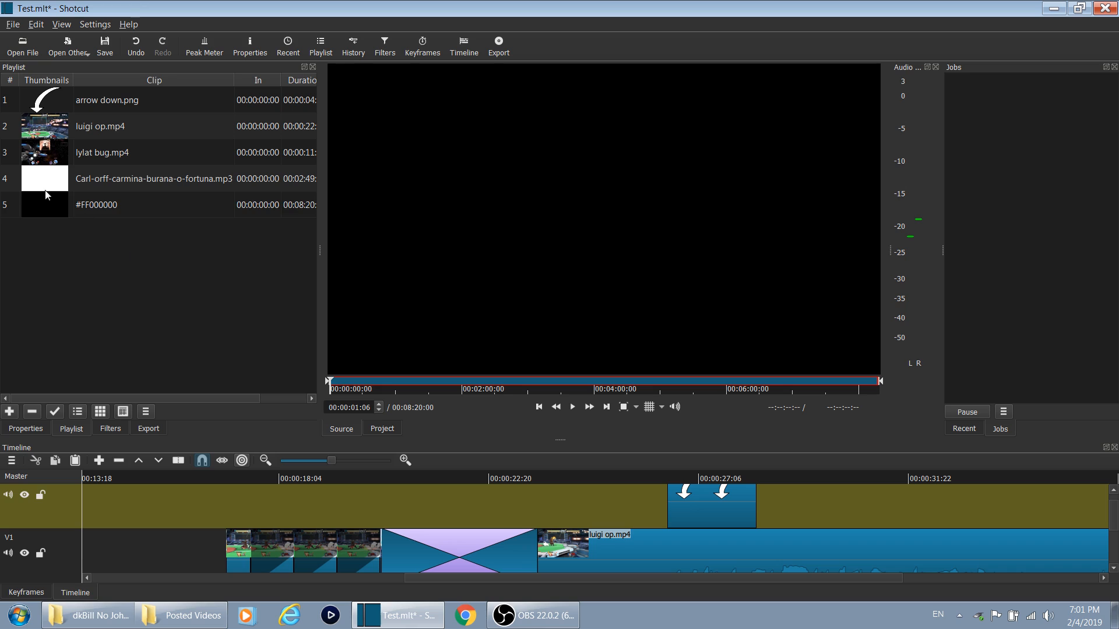
{"action": "left_click", "coordinate": [50, 207]}
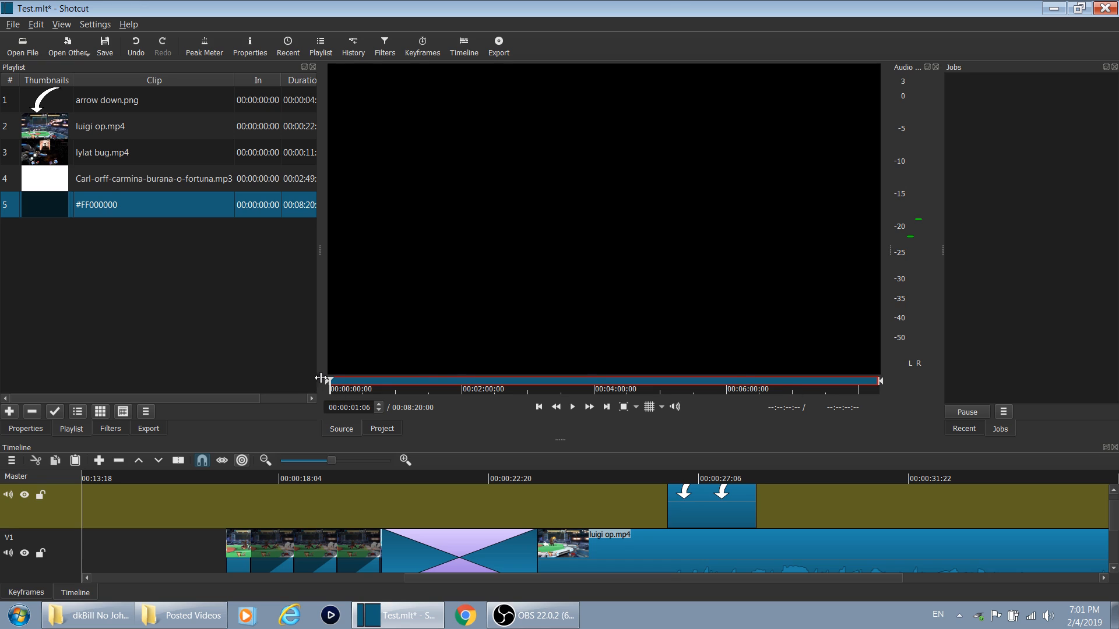
Trim the black source clip to 00:00:06:12 starting at 00:01:24:06, and place it on V2 at about 00:00:19:22
{"action": "left_click_drag", "start_coordinate": [349, 379], "coordinate": [419, 380]}
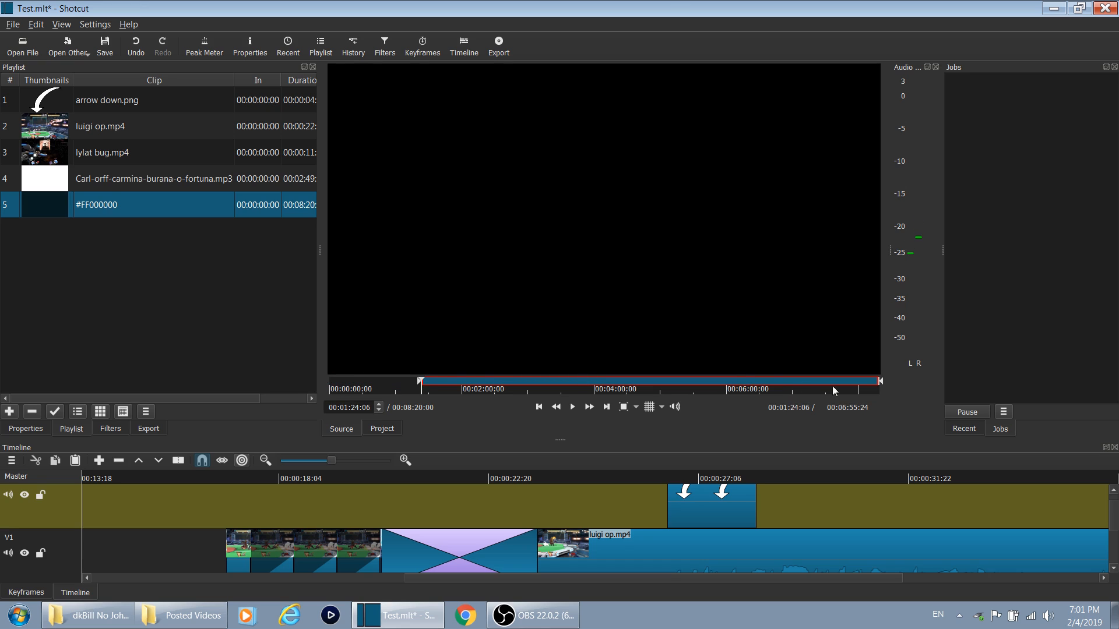
{"action": "left_click_drag", "start_coordinate": [882, 382], "coordinate": [430, 387]}
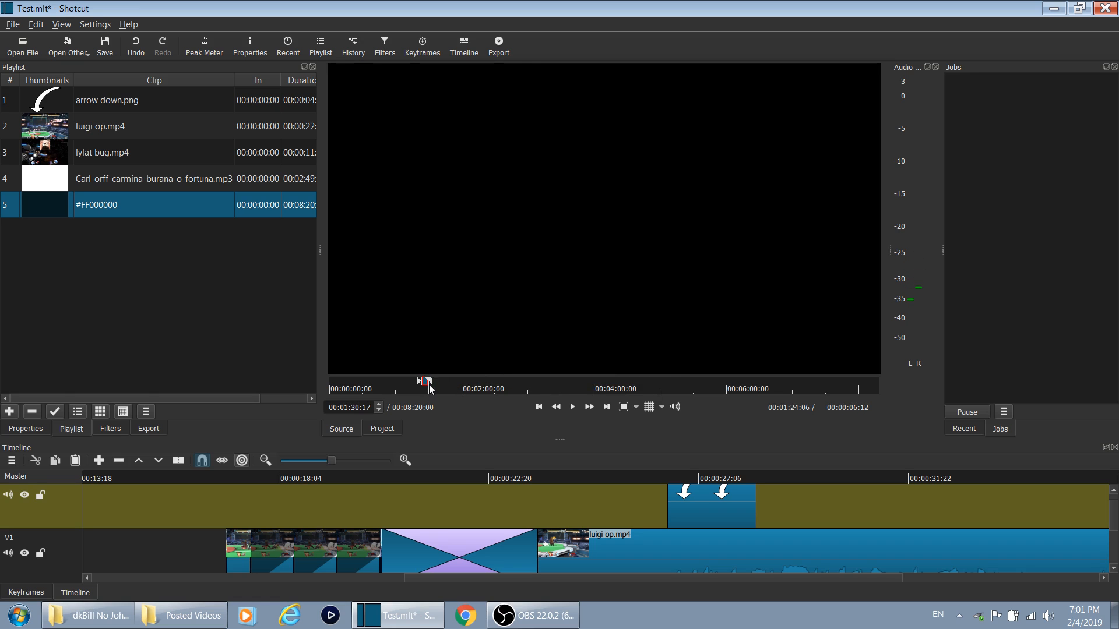
{"action": "left_click_drag", "start_coordinate": [427, 280], "coordinate": [353, 484]}
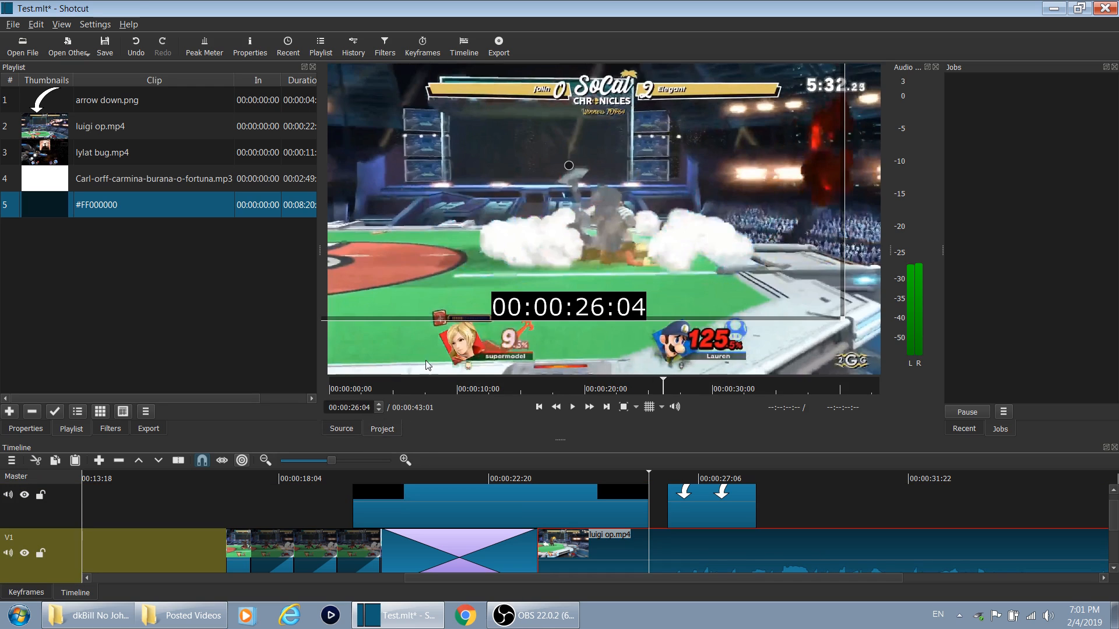
{"action": "mouse_move", "coordinate": [647, 500]}
{"action": "left_mouse_down"}
{"action": "mouse_move", "coordinate": [434, 504]}
{"action": "mouse_move", "coordinate": [664, 502]}
{"action": "mouse_move", "coordinate": [648, 502]}
{"action": "left_mouse_up"}
Put the playhead at 00:00:22:17 and add a Text filter to the black clip on V2
{"action": "left_click", "coordinate": [484, 481]}
{"action": "left_click", "coordinate": [456, 492]}
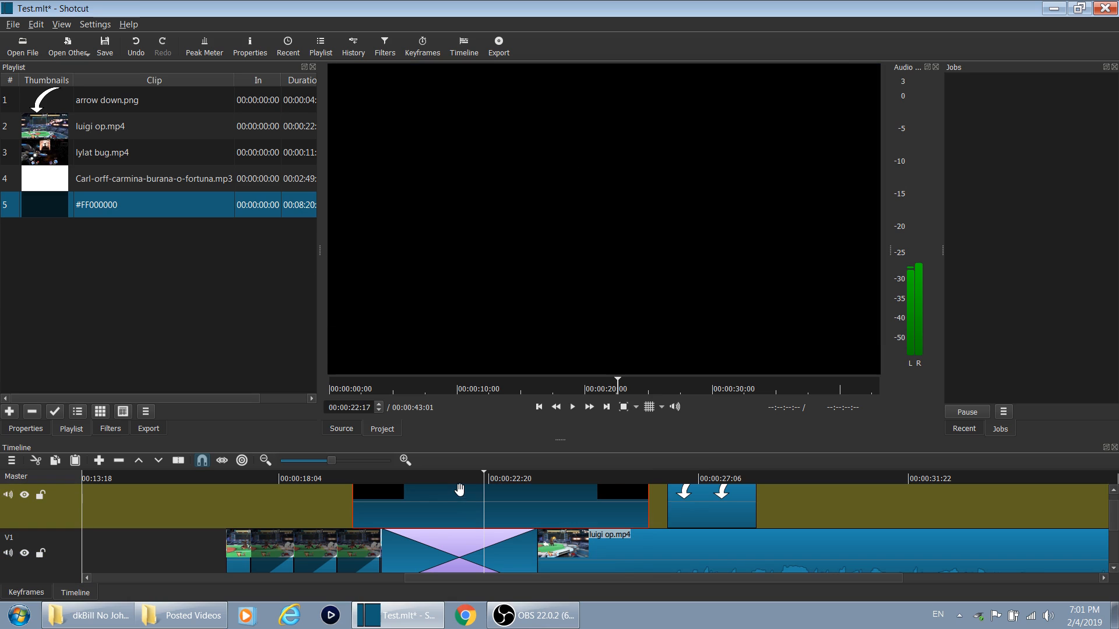
{"action": "left_click", "coordinate": [114, 433]}
{"action": "left_click", "coordinate": [15, 179]}
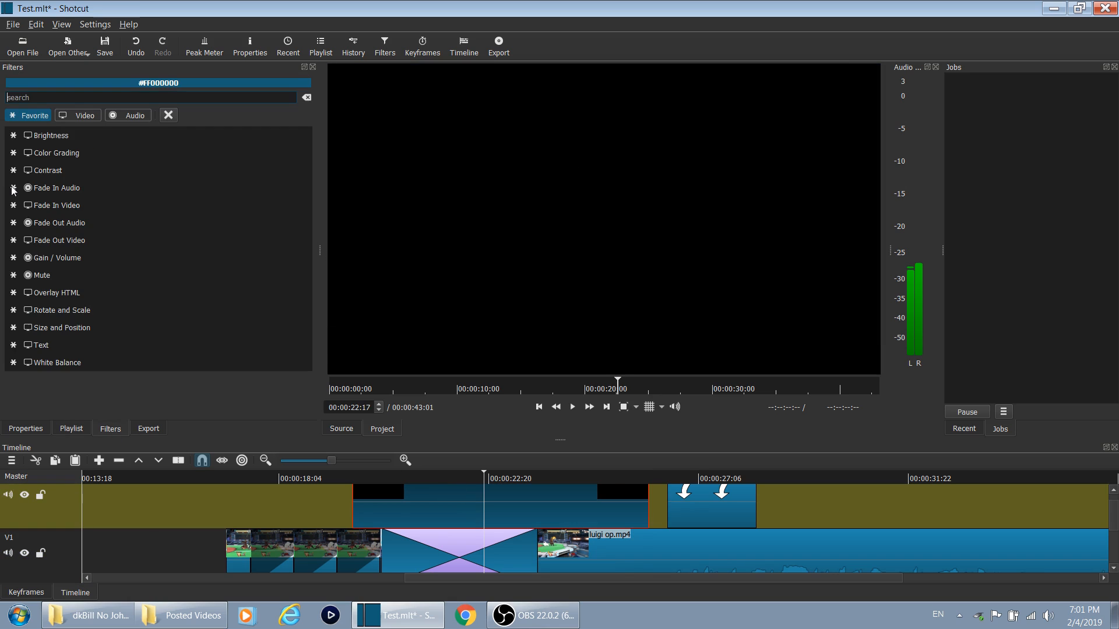
{"action": "left_click", "coordinate": [45, 344]}
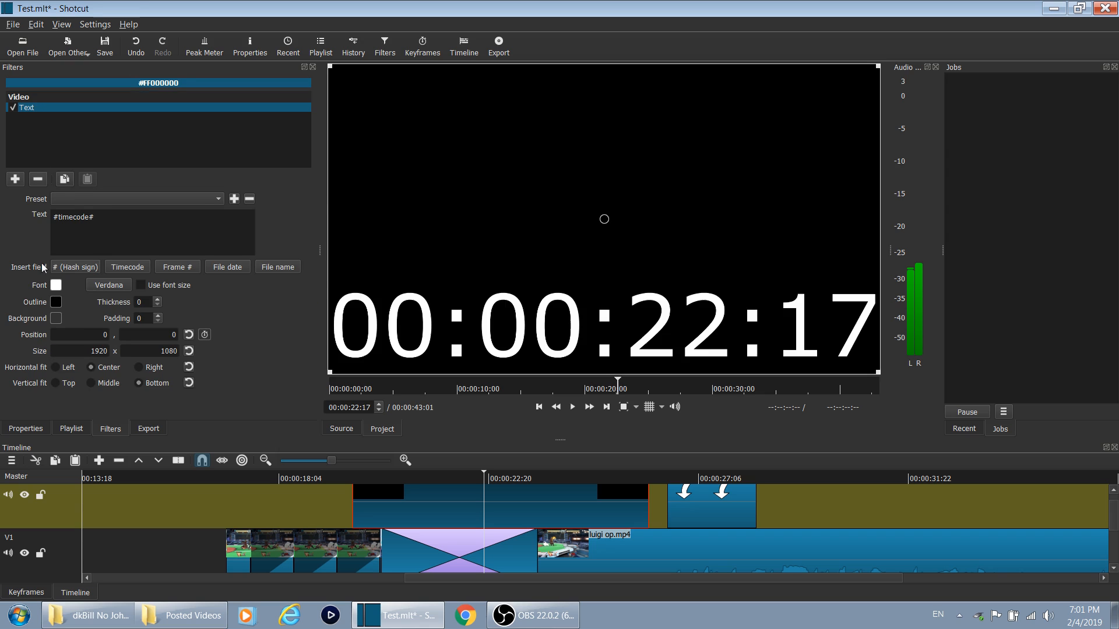
Add a second Text filter to the black clip, reading "Hi", with its vertical fit set to Top
{"action": "left_click", "coordinate": [16, 179]}
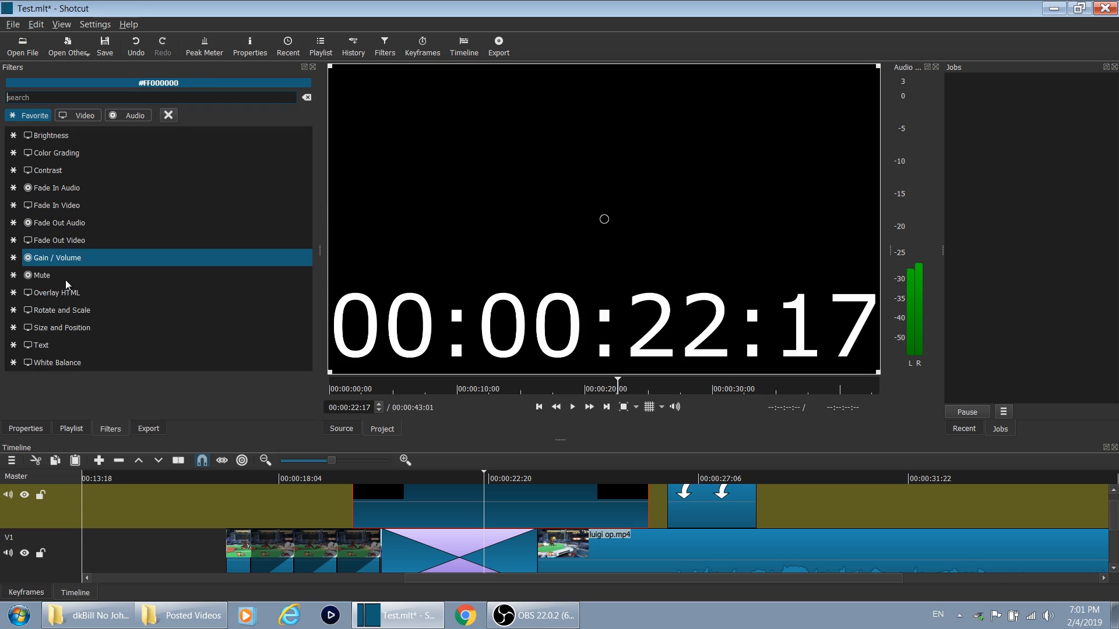
{"action": "left_click", "coordinate": [66, 351]}
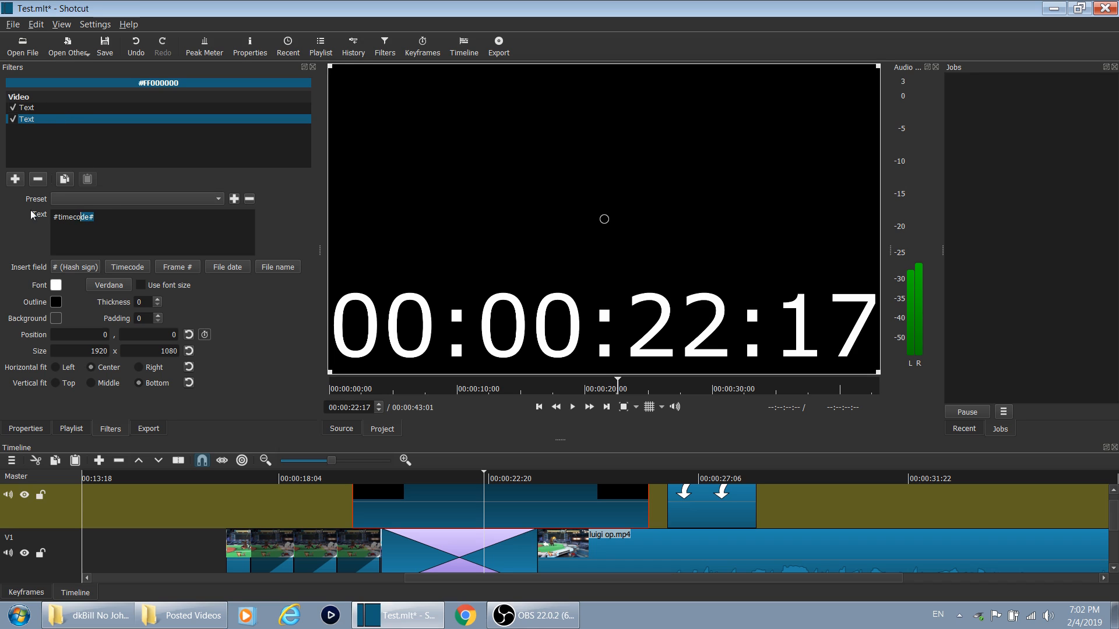
{"action": "double_click", "coordinate": [89, 222]}
{"action": "type", "text": "Hi"}
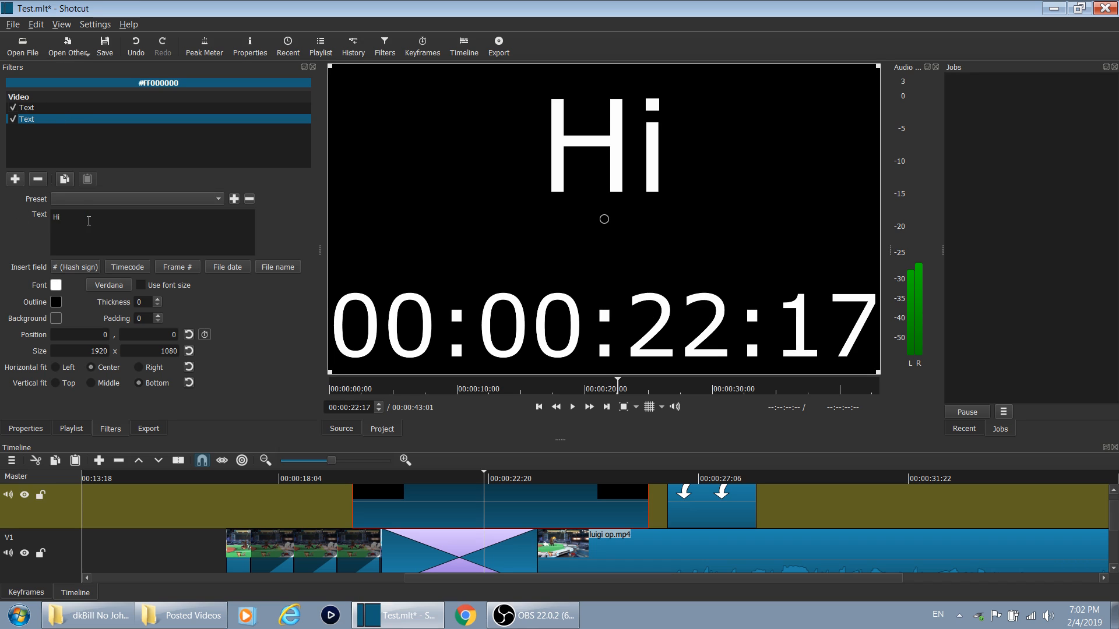
{"action": "key", "text": "Return"}
Copy the black clip's text filters onto the short first luigi op.mp4 clip on V1, and move the playhead to 00:00:21:07
{"action": "left_click", "coordinate": [68, 180]}
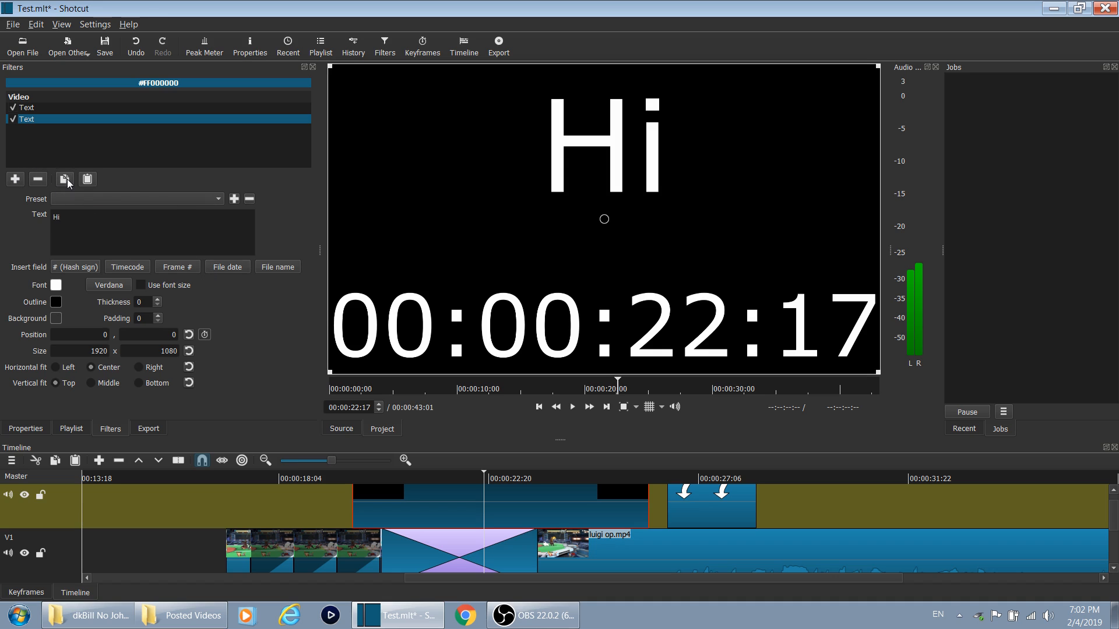
{"action": "left_click", "coordinate": [715, 494]}
{"action": "left_click", "coordinate": [631, 530]}
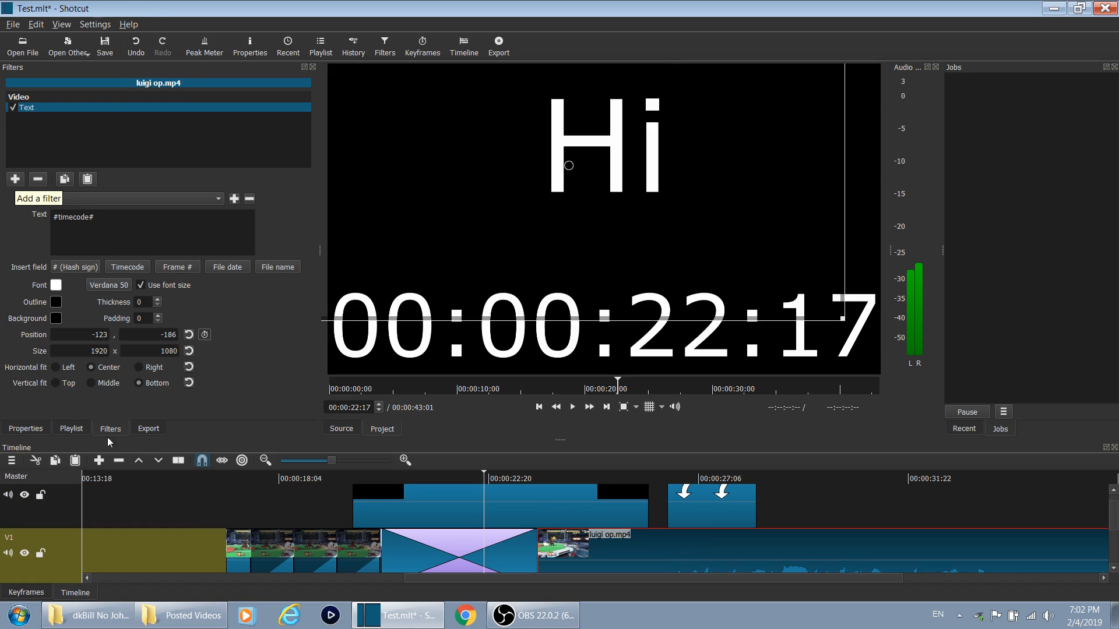
{"action": "left_click", "coordinate": [235, 538]}
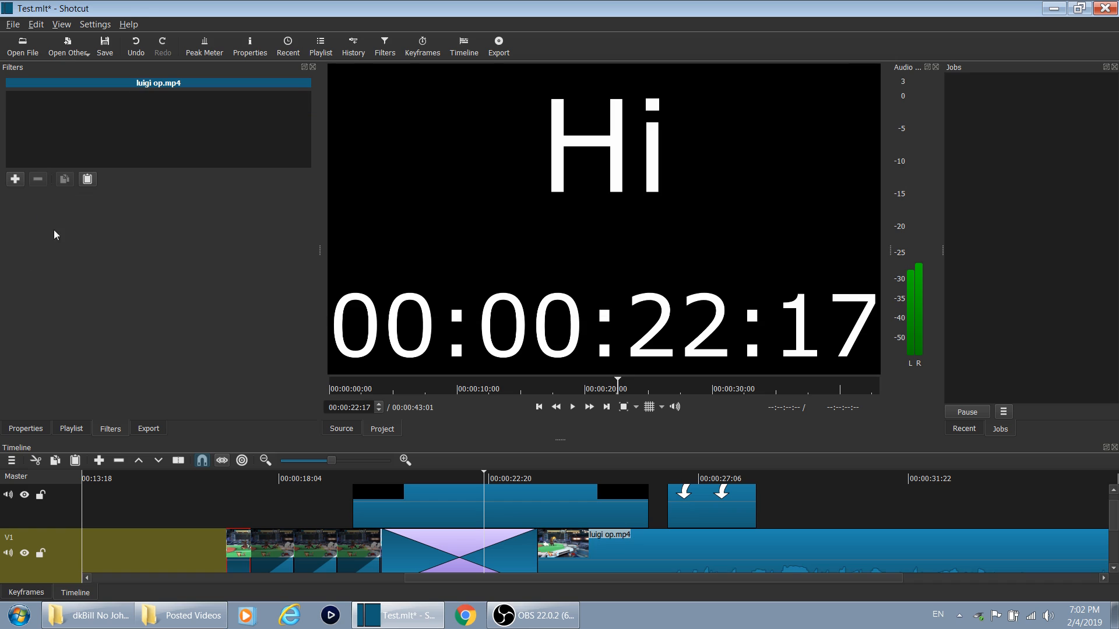
{"action": "left_click", "coordinate": [15, 180]}
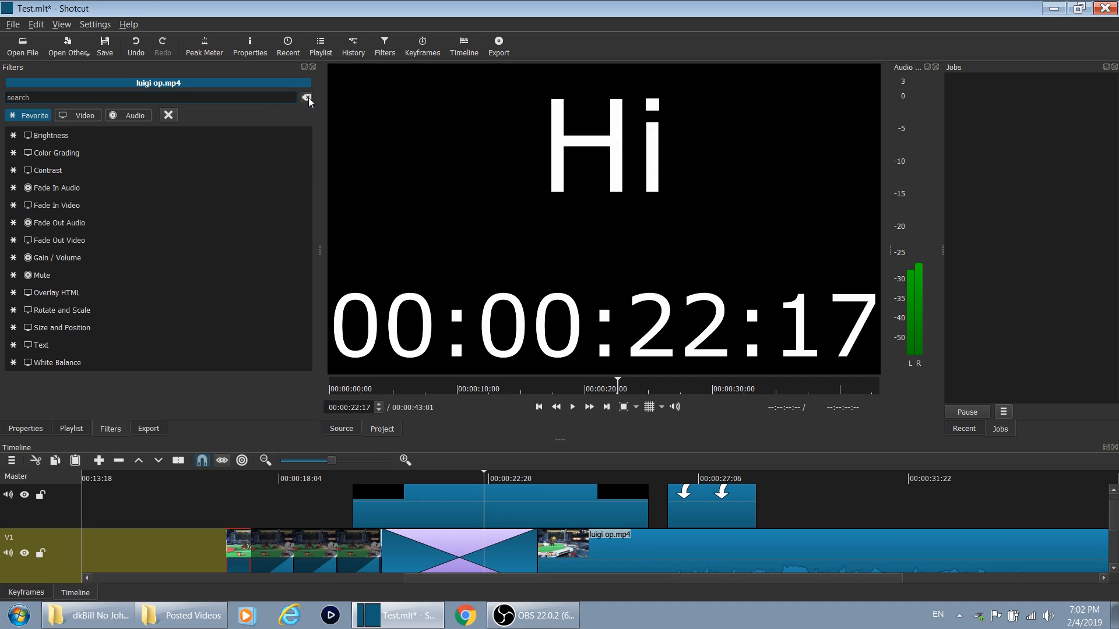
{"action": "left_click", "coordinate": [260, 547]}
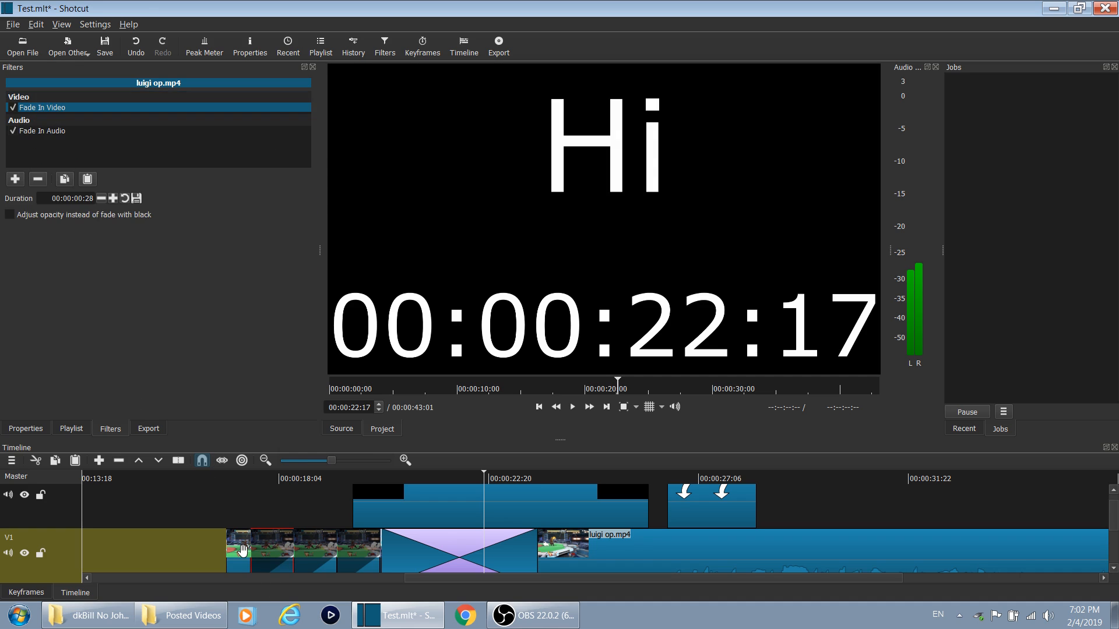
{"action": "left_click", "coordinate": [243, 551]}
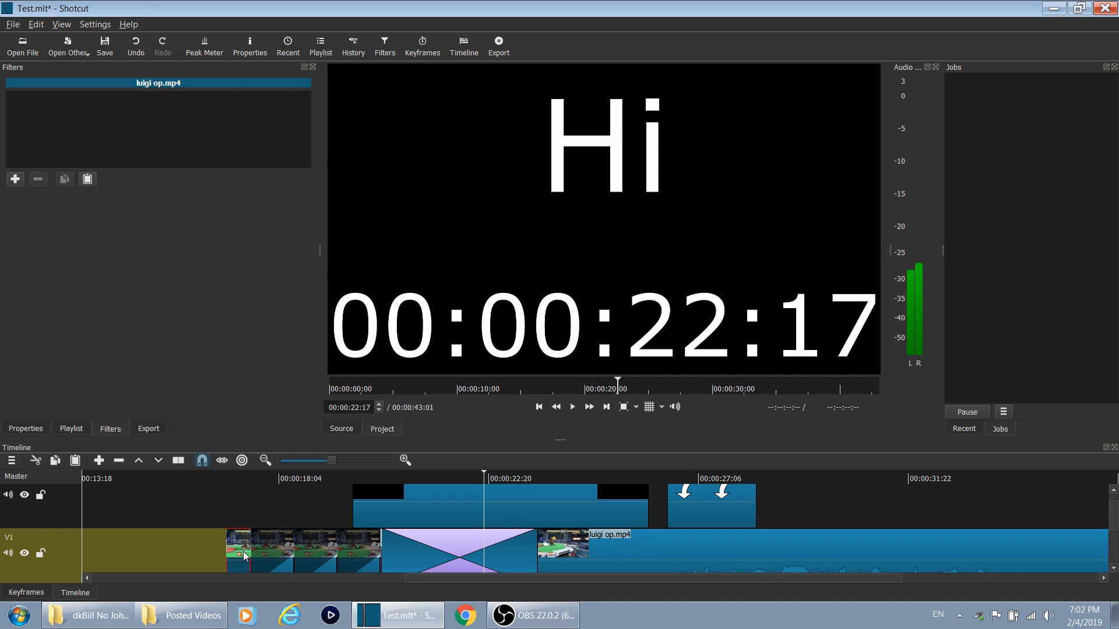
{"action": "left_click", "coordinate": [88, 179]}
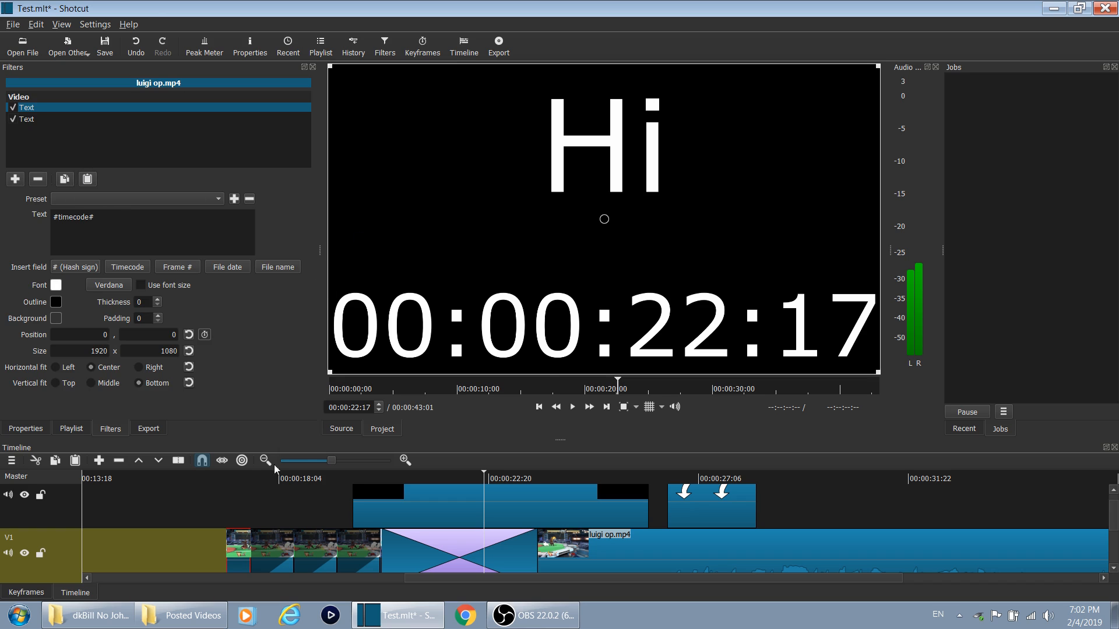
{"action": "left_click_drag", "start_coordinate": [238, 473], "coordinate": [422, 478]}
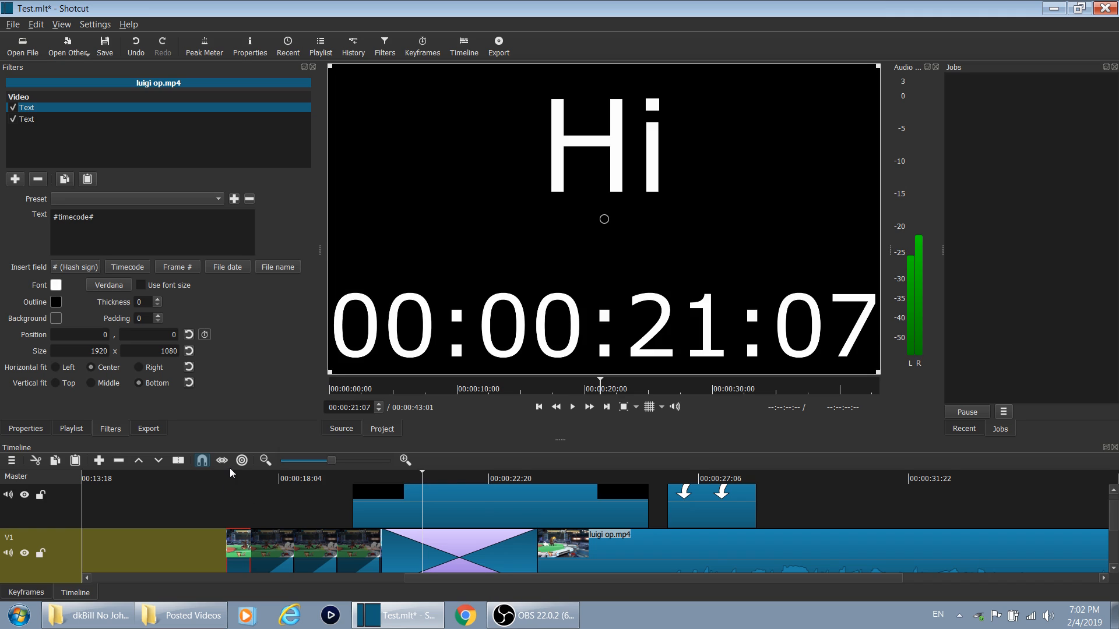
Start a default export of the timeline as Test in the SmashGambits folder, and cancel it at the file dialog
{"action": "left_click", "coordinate": [145, 431]}
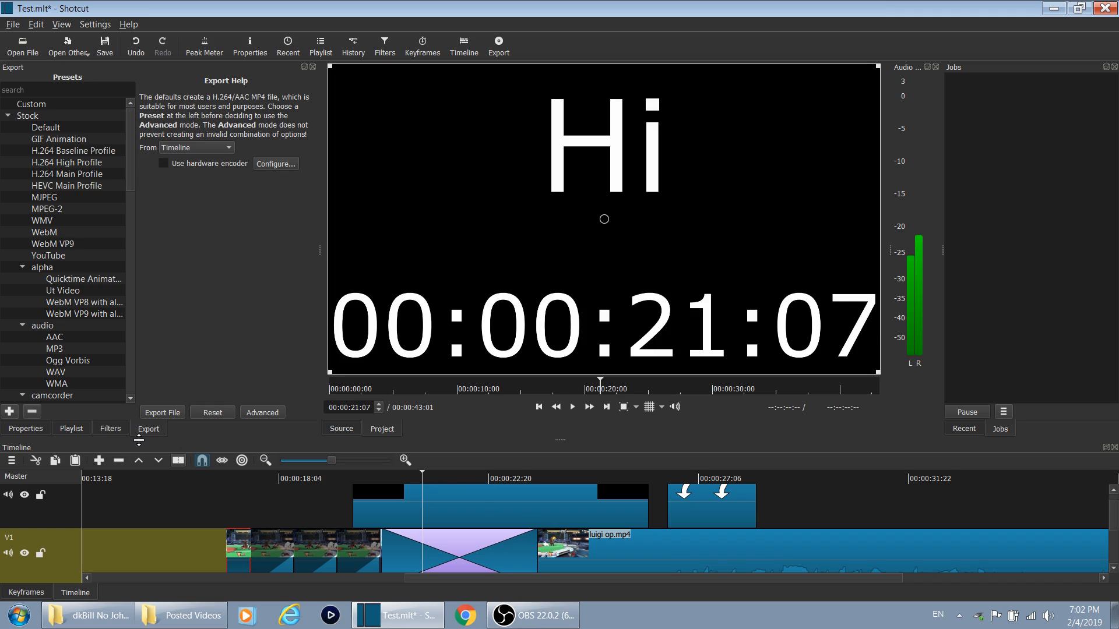
{"action": "left_click", "coordinate": [169, 412]}
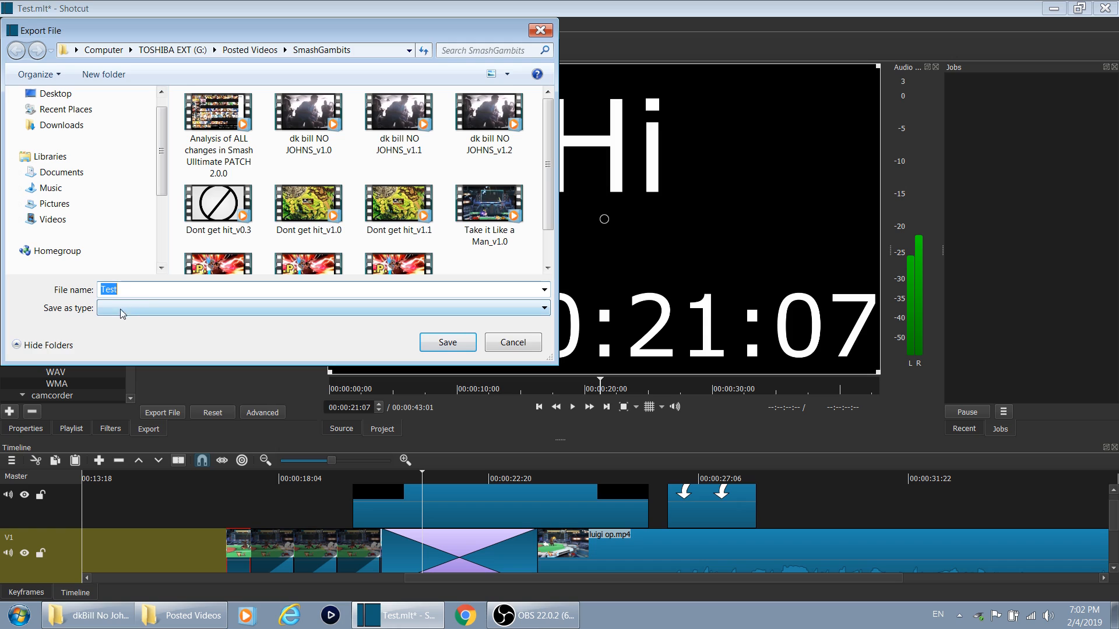
{"action": "left_click", "coordinate": [155, 311]}
{"action": "left_click", "coordinate": [153, 311]}
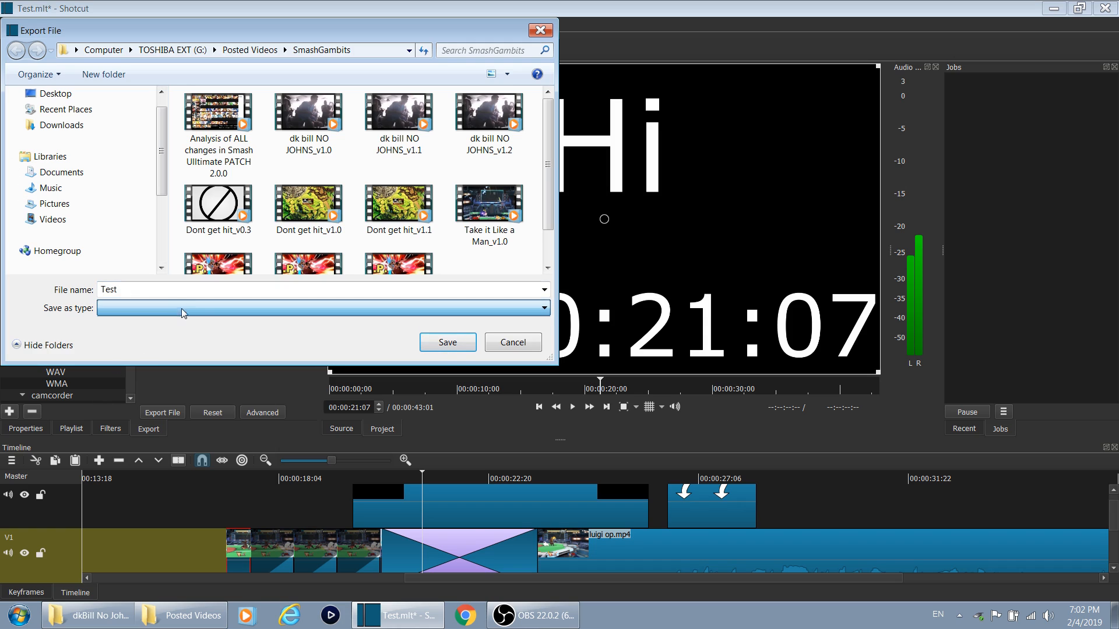
{"action": "left_click", "coordinate": [176, 289]}
{"action": "left_click", "coordinate": [176, 290]}
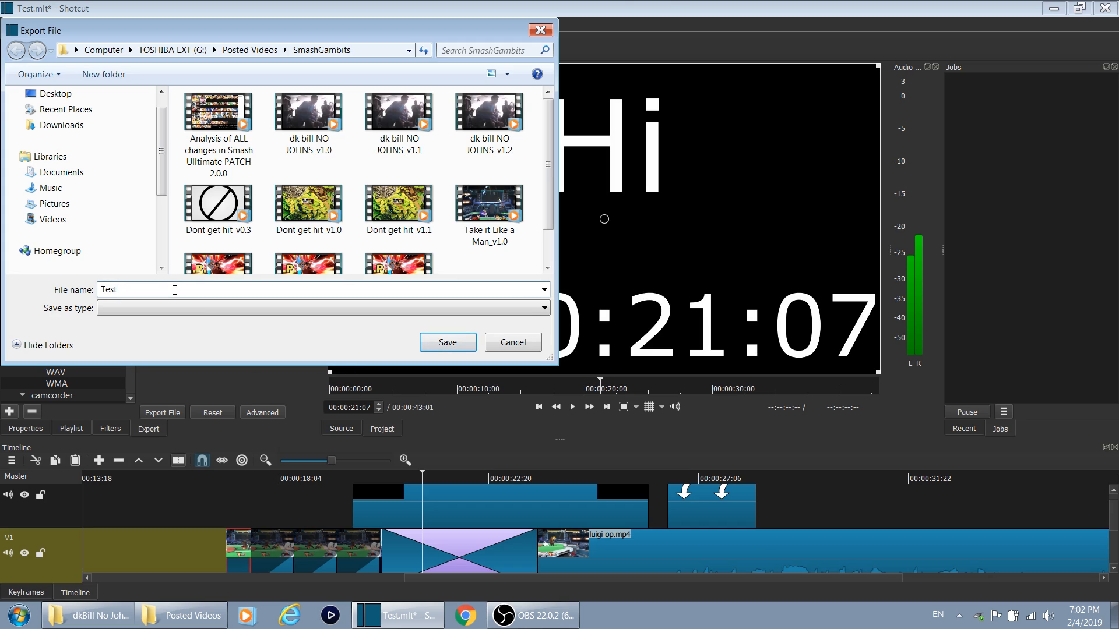
{"action": "left_click", "coordinate": [540, 32]}
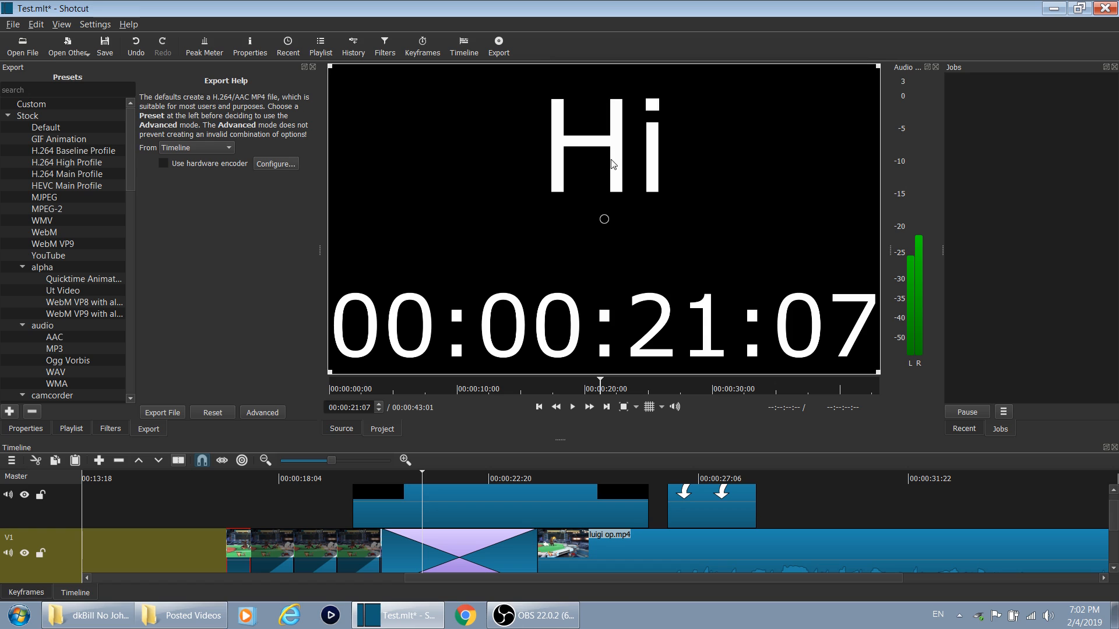
Examine the advanced export settings for video, codec, audio and other options
{"action": "left_click", "coordinate": [262, 414]}
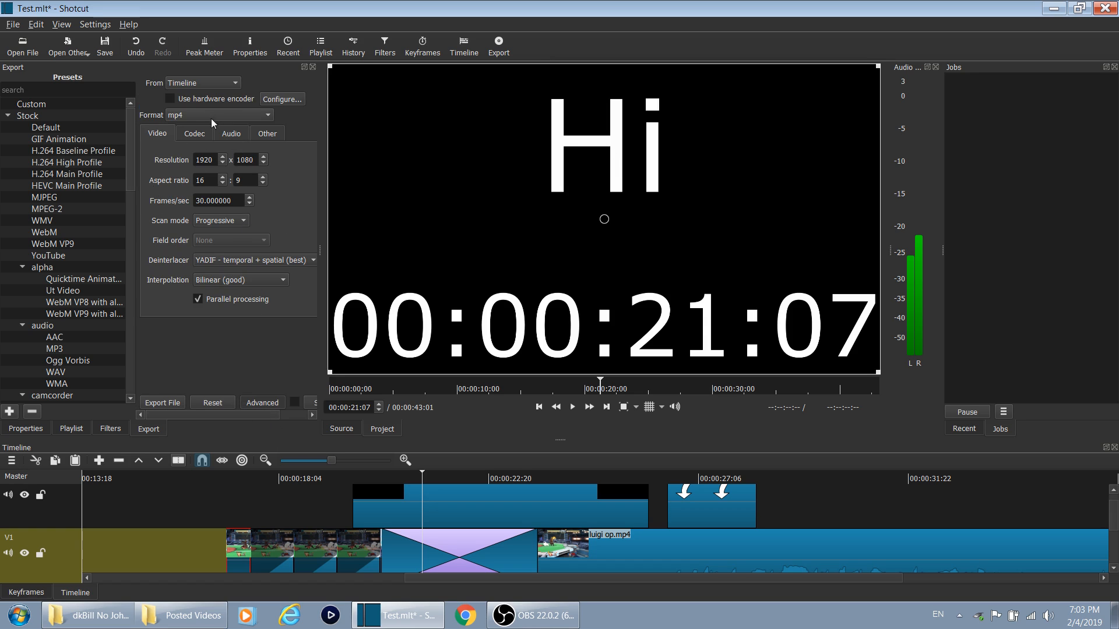
{"action": "left_click", "coordinate": [194, 134]}
{"action": "left_click", "coordinate": [231, 134]}
{"action": "left_click", "coordinate": [267, 134]}
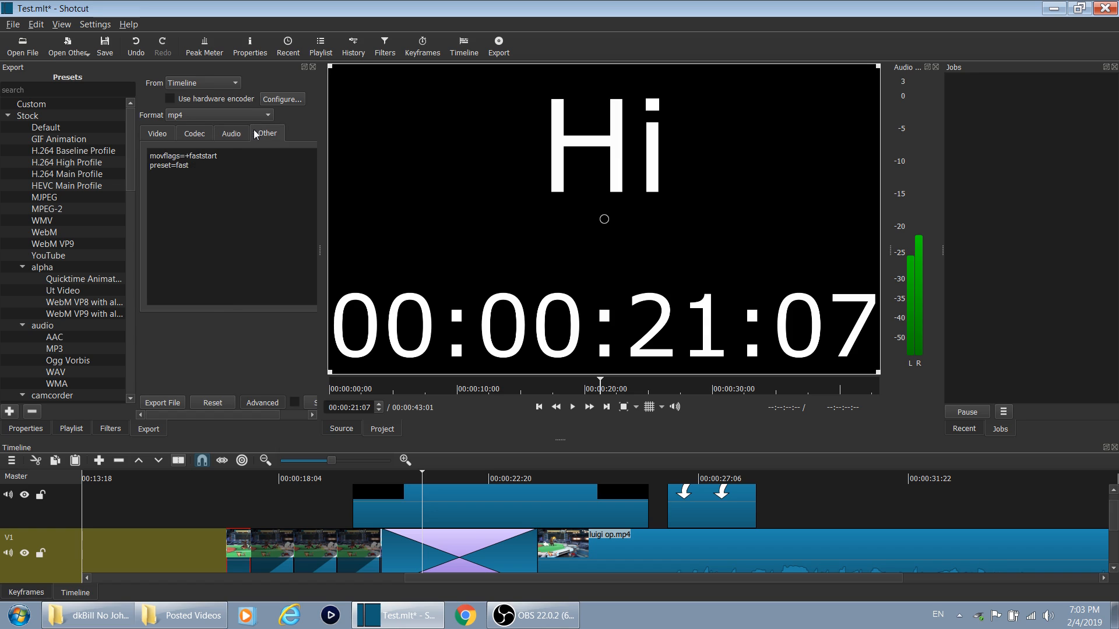
{"action": "left_click", "coordinate": [161, 133]}
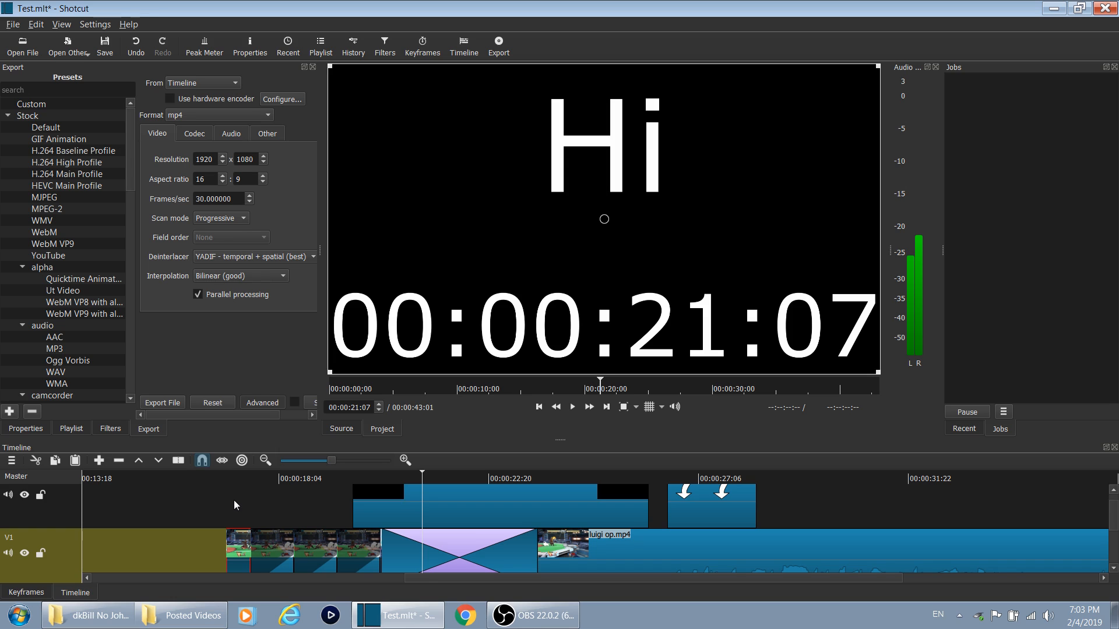
{"action": "scroll", "coordinate": [141, 508], "scroll_direction": "down", "scroll_amount": 3}
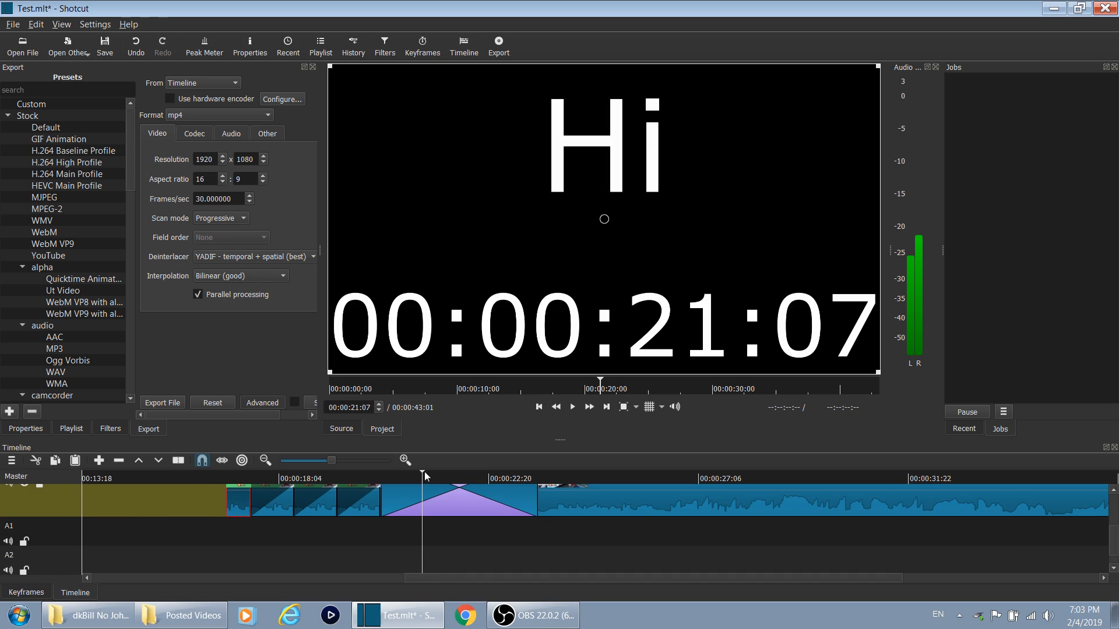
{"action": "scroll", "coordinate": [314, 564], "scroll_direction": "up", "scroll_amount": 3}
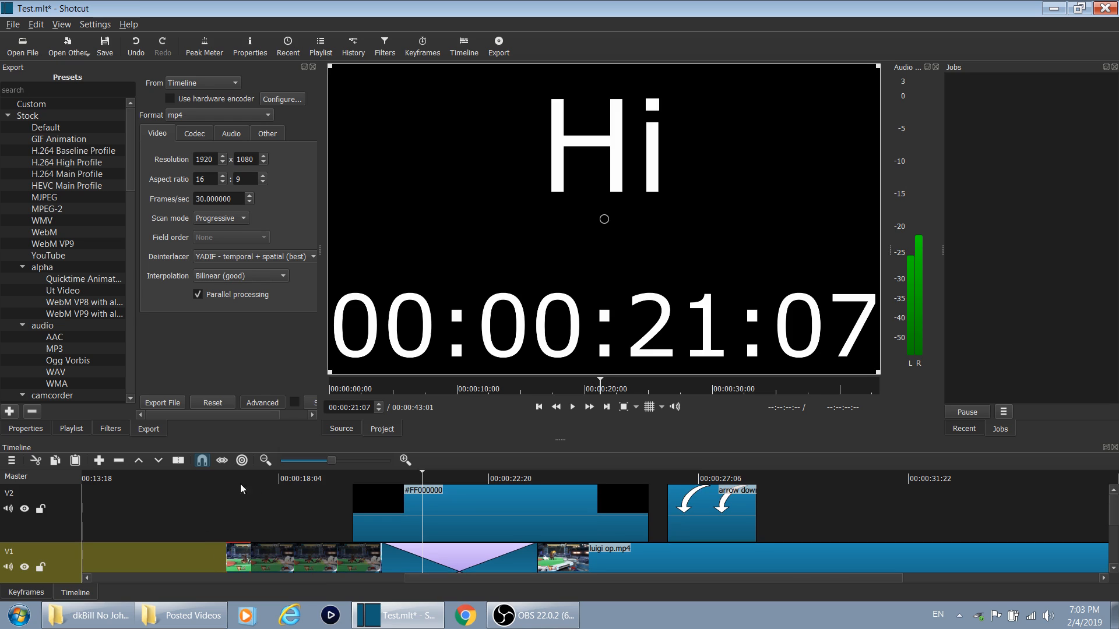